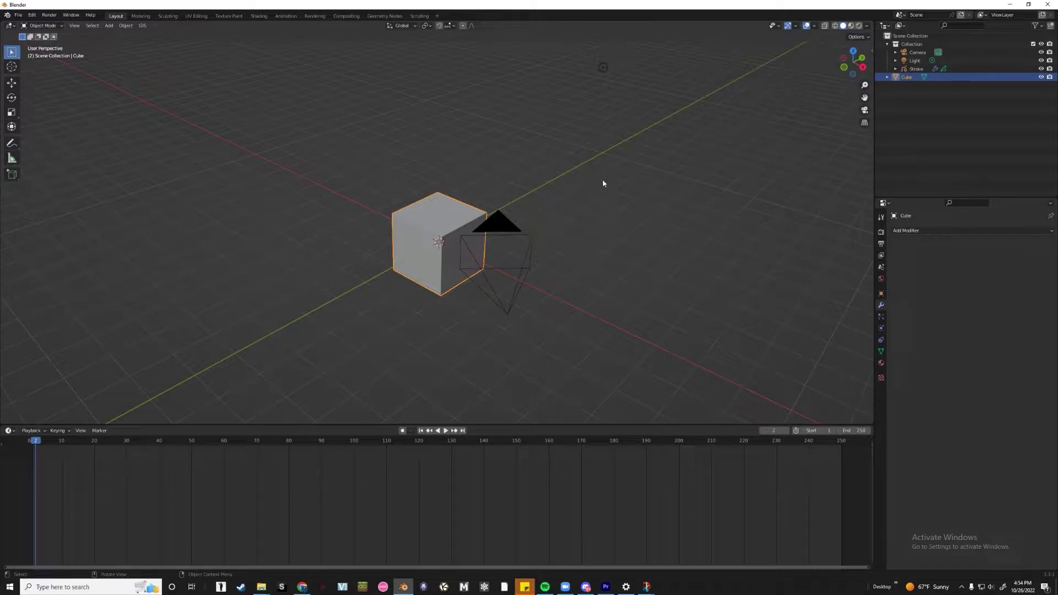
Delete the default cube and add a Monkey mesh in its place.
{"action": "middle_click_drag", "start_coordinate": [541, 219], "coordinate": [581, 230]}
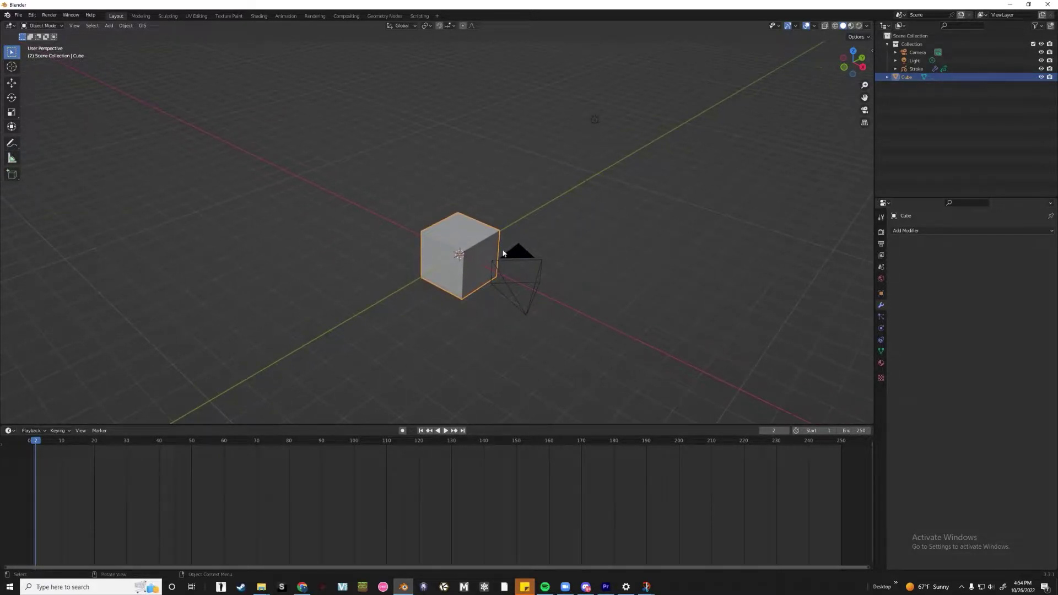
{"action": "key", "text": "Delete"}
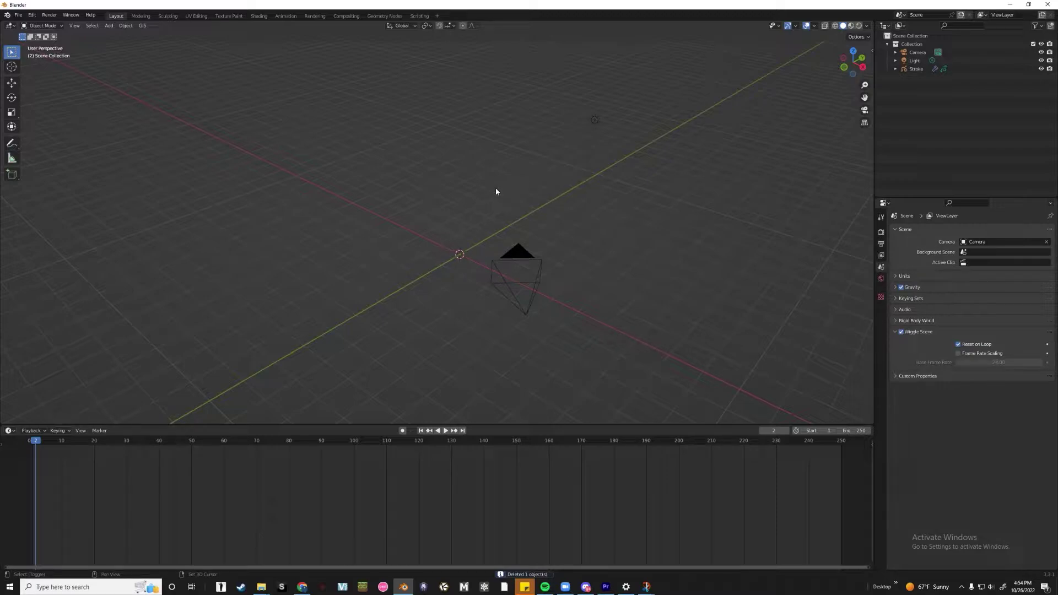
{"action": "key", "text": "shift+a"}
{"action": "mouse_move", "coordinate": [497, 190]}
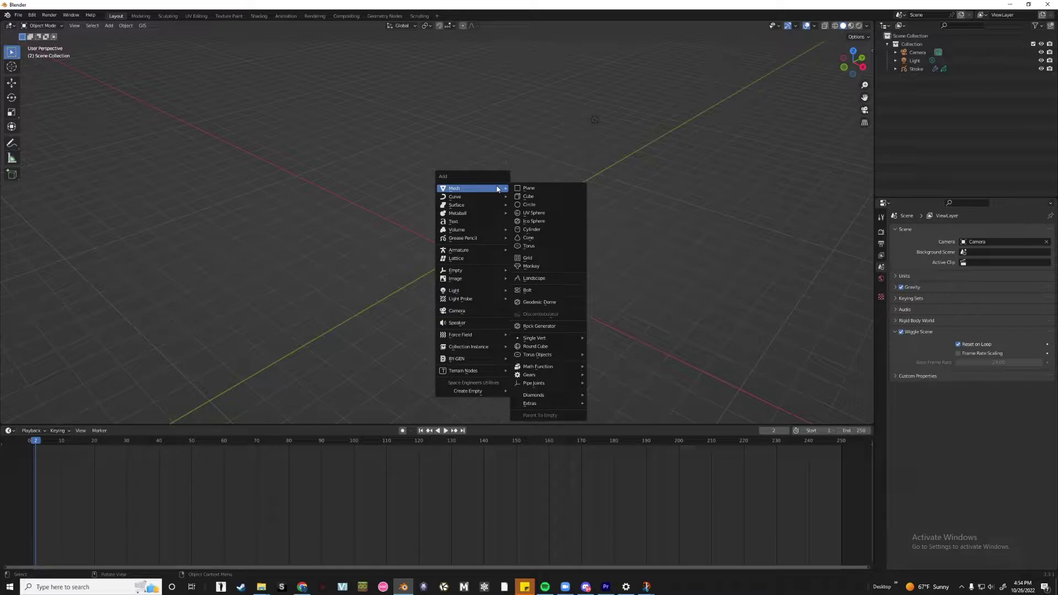
{"action": "left_click", "coordinate": [559, 266]}
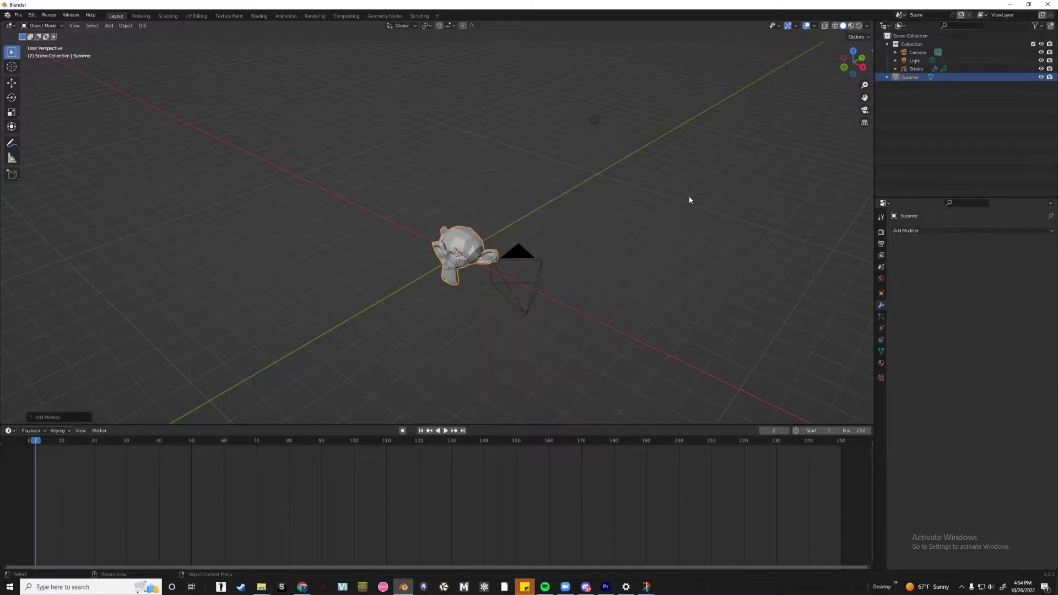
Raise the monkey head along the Z axis, well above the grid floor.
{"action": "middle_click_drag", "start_coordinate": [560, 270], "coordinate": [526, 264]}
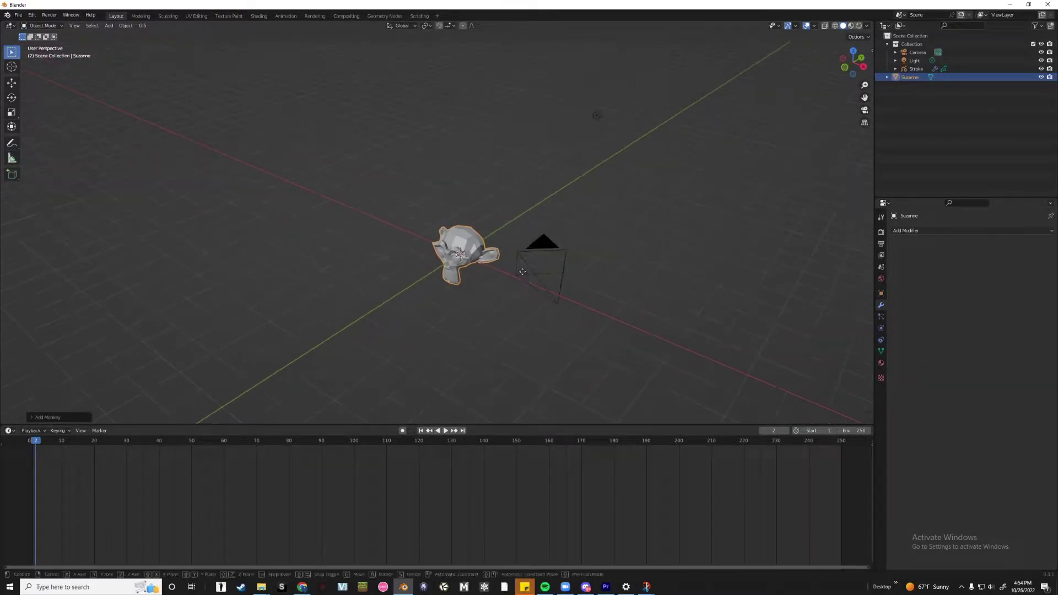
{"action": "key", "text": "g"}
{"action": "key", "text": "z"}
{"action": "left_click", "coordinate": [546, 204]}
Apply smooth shading to the monkey head.
{"action": "middle_click_drag", "start_coordinate": [562, 210], "coordinate": [506, 228]}
{"action": "right_click", "coordinate": [562, 202]}
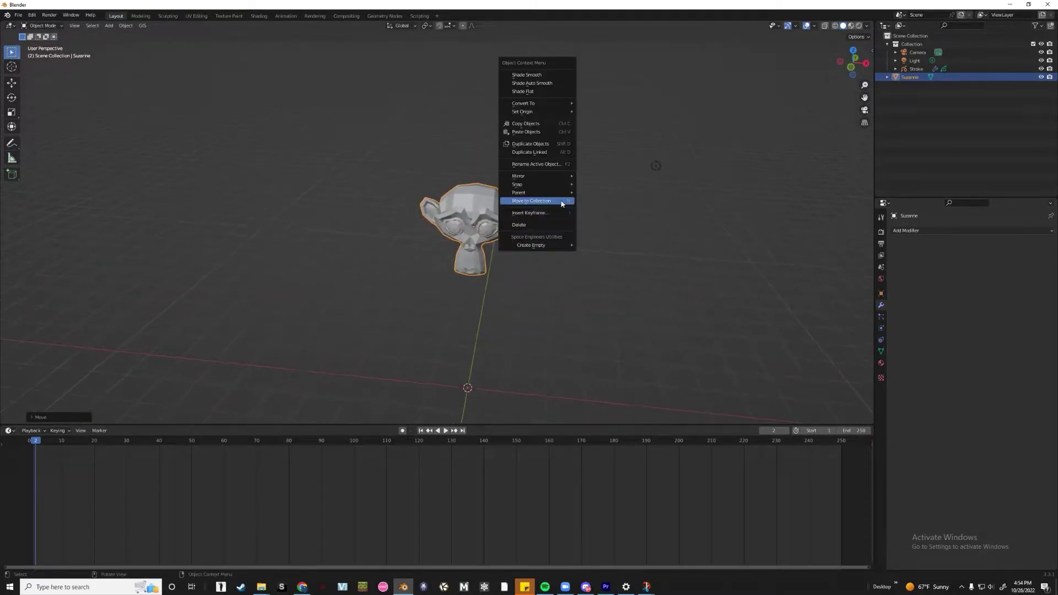
{"action": "left_click", "coordinate": [566, 85]}
{"action": "scroll", "coordinate": [558, 231], "scroll_direction": "up", "scroll_amount": 2}
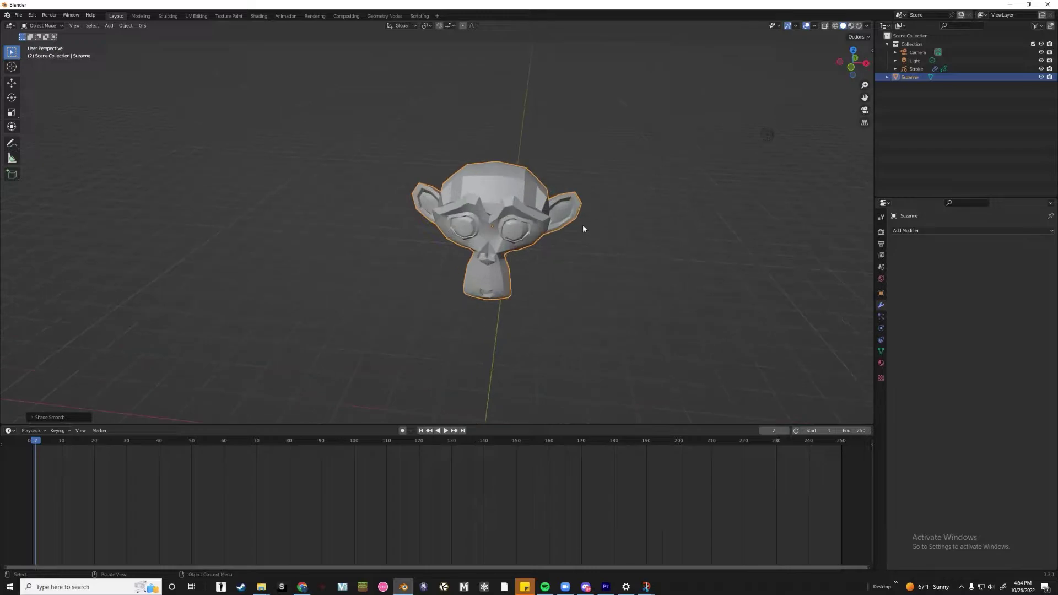
Add a Subdivision Surface modifier to the monkey head and set its viewport levels to 2.
{"action": "left_click", "coordinate": [929, 230]}
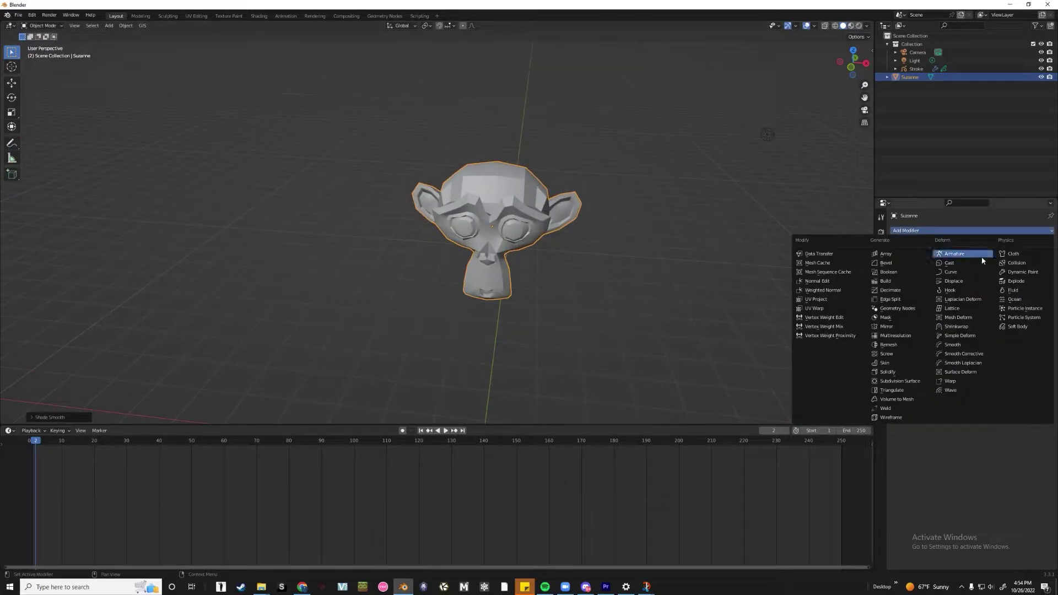
{"action": "left_click", "coordinate": [913, 381]}
{"action": "scroll", "coordinate": [625, 255], "scroll_direction": "down", "scroll_amount": 3}
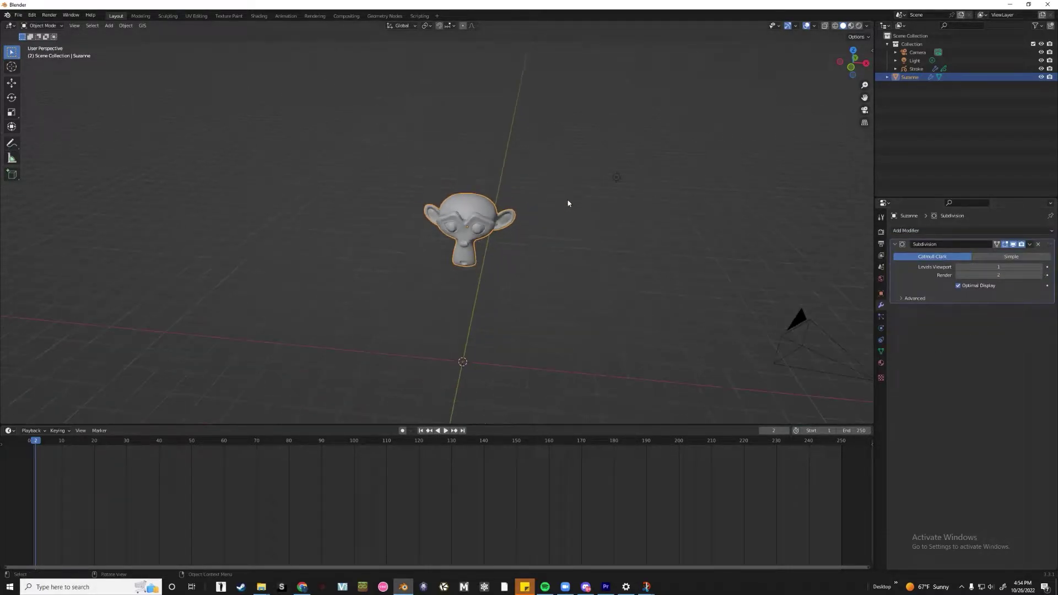
{"action": "middle_click_drag", "start_coordinate": [567, 203], "coordinate": [746, 267]}
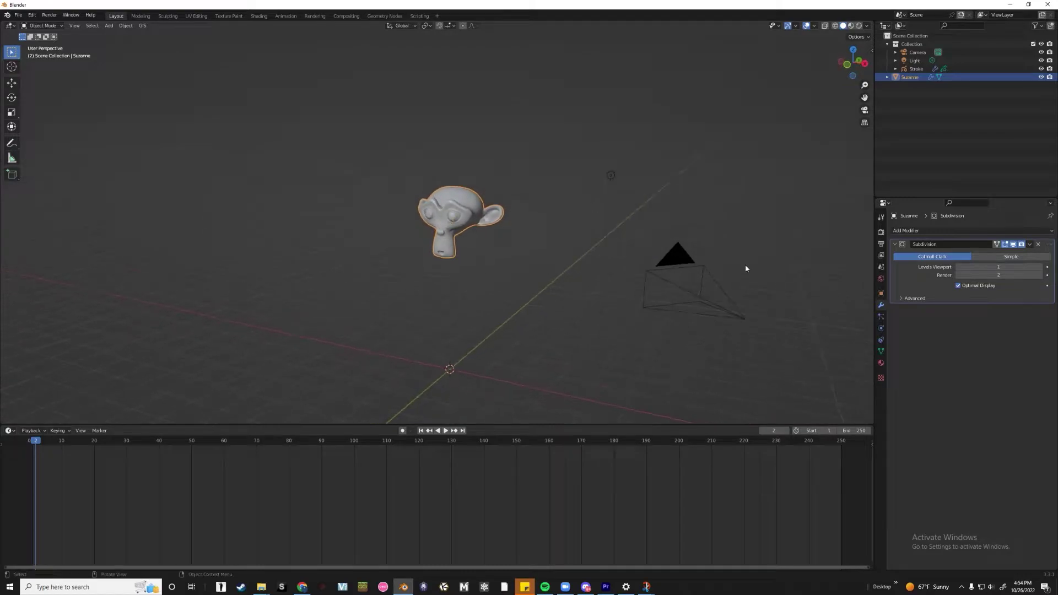
{"action": "left_click", "coordinate": [1040, 267]}
{"action": "middle_click_drag", "start_coordinate": [449, 194], "coordinate": [520, 219]}
{"action": "scroll", "coordinate": [520, 218], "scroll_direction": "up", "scroll_amount": 5}
{"action": "scroll", "coordinate": [558, 222], "scroll_direction": "down", "scroll_amount": 3}
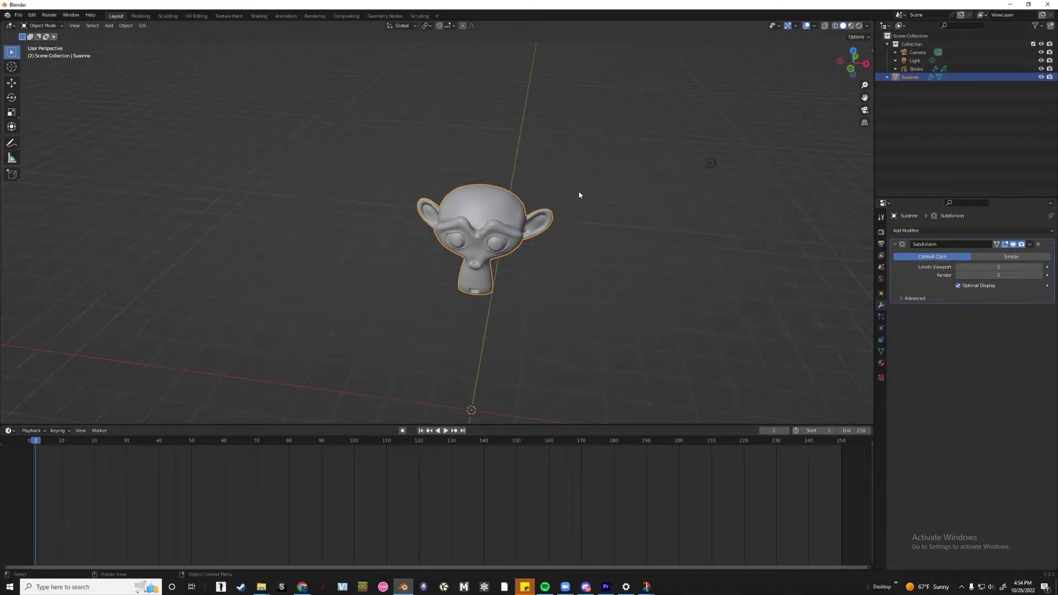
Look through the camera and rotate it freely until the monkey head sits near the middle of the frame.
{"action": "scroll", "coordinate": [572, 208], "scroll_direction": "down", "scroll_amount": 3}
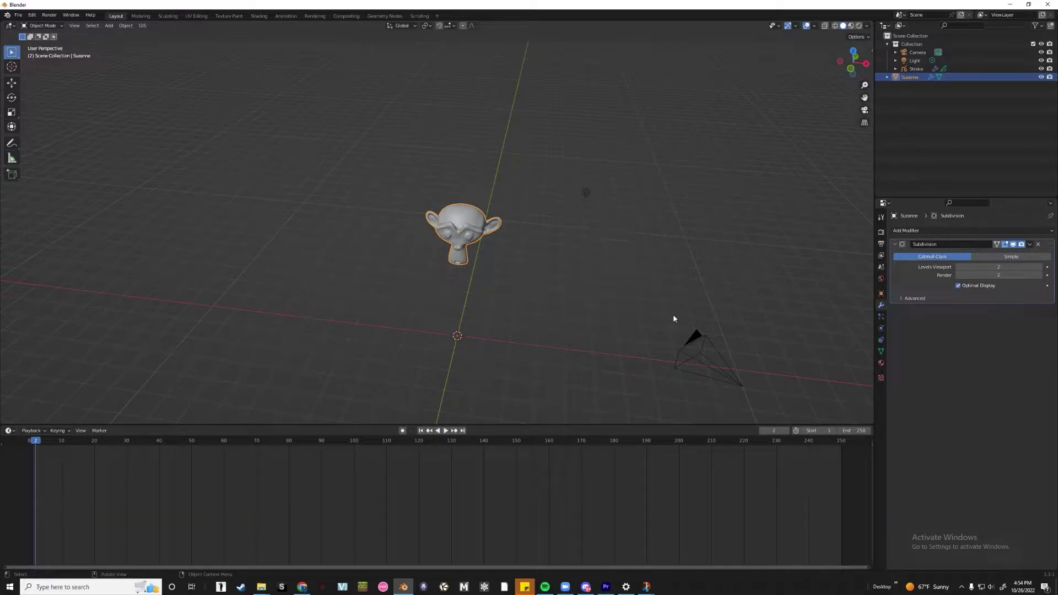
{"action": "key", "text": "KP_0"}
{"action": "left_click", "coordinate": [484, 184]}
{"action": "scroll", "coordinate": [516, 224], "scroll_direction": "up", "scroll_amount": 3}
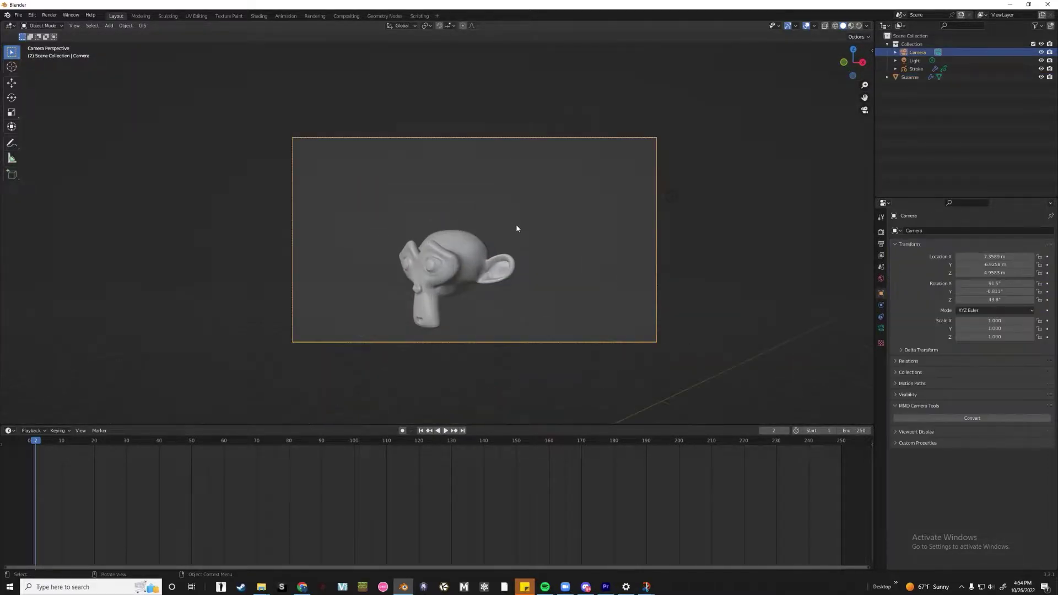
{"action": "key", "text": "r"}
{"action": "key", "text": "r"}
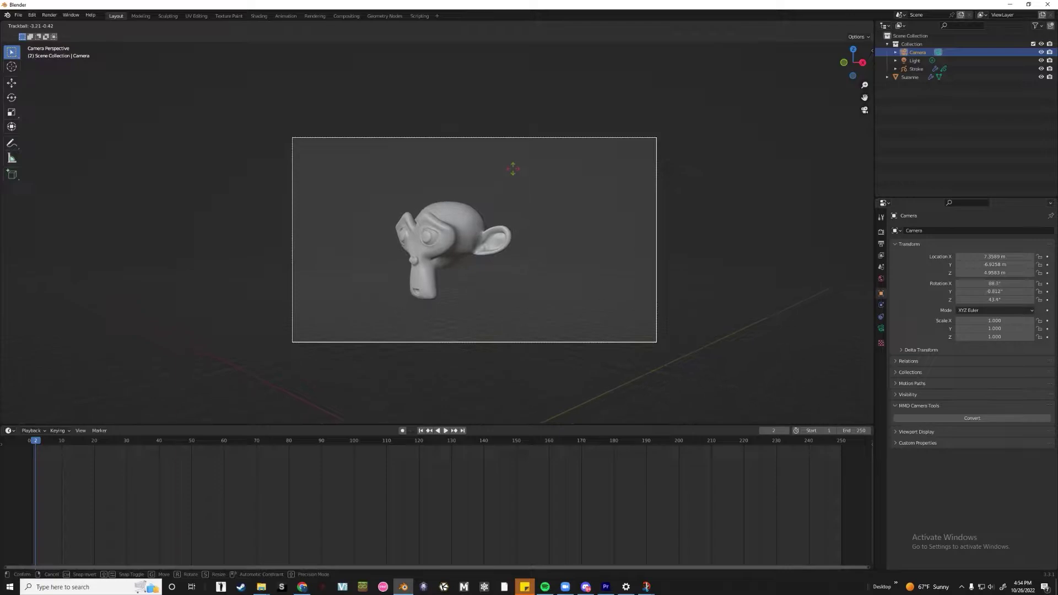
{"action": "left_click", "coordinate": [510, 150]}
{"action": "middle_click_drag", "start_coordinate": [520, 231], "coordinate": [522, 253], "text": "shift"}
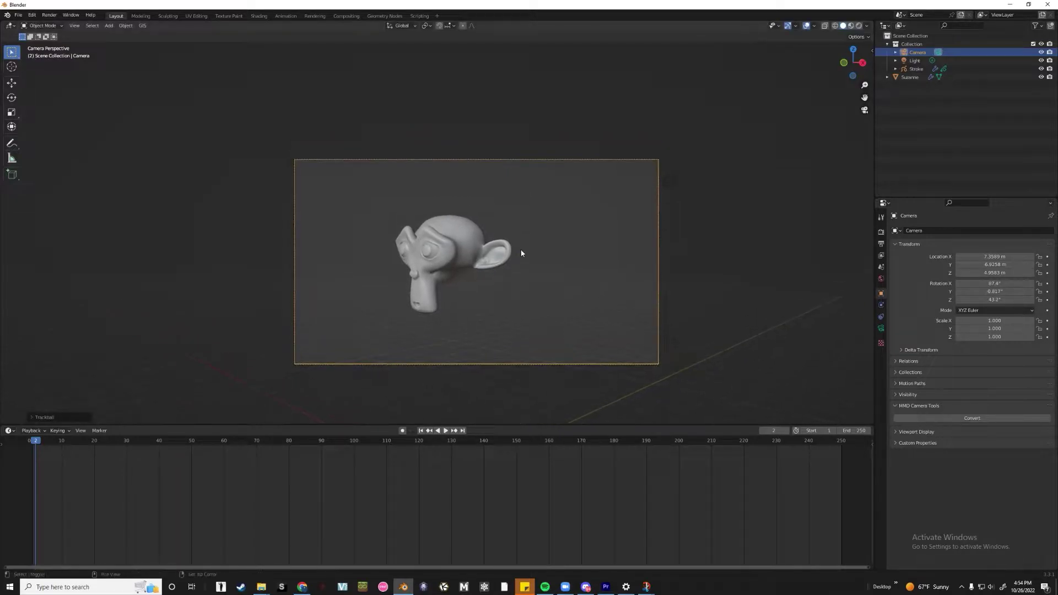
{"action": "key", "text": "r"}
{"action": "key", "text": "r"}
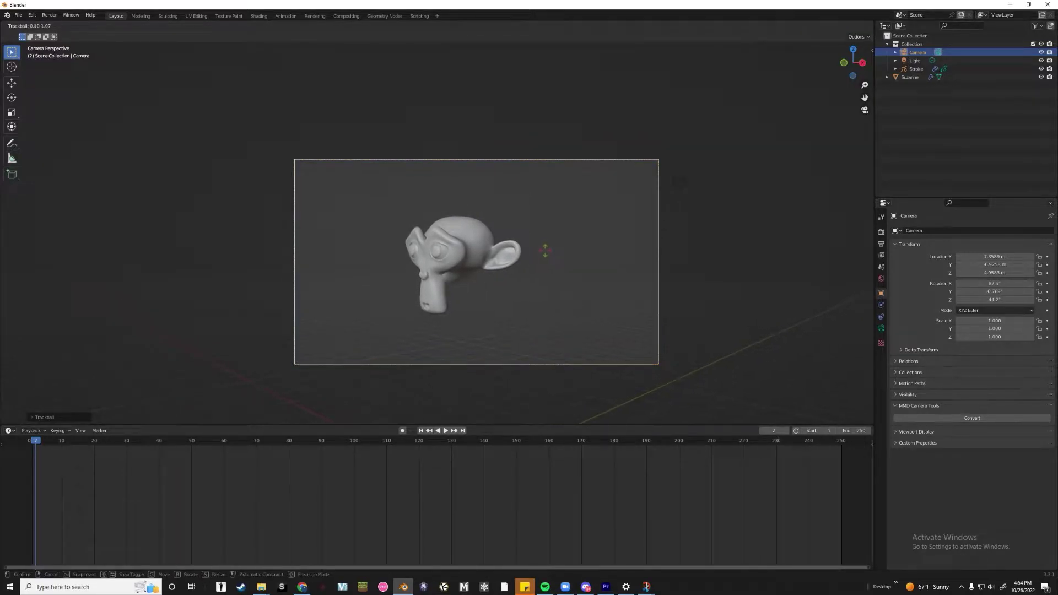
{"action": "left_click", "coordinate": [545, 251]}
{"action": "scroll", "coordinate": [476, 271], "scroll_direction": "up", "scroll_amount": 6}
{"action": "mouse_move", "coordinate": [537, 312]}
{"action": "middle_mouse_down", "text": "shift"}
{"action": "mouse_move", "coordinate": [511, 278]}
{"action": "mouse_move", "coordinate": [533, 309]}
{"action": "middle_mouse_up", "text": "shift"}
{"action": "scroll", "coordinate": [511, 277], "scroll_direction": "down", "scroll_amount": 5}
Add a Grease Pencil Stroke object to the scene.
{"action": "left_click", "coordinate": [436, 224]}
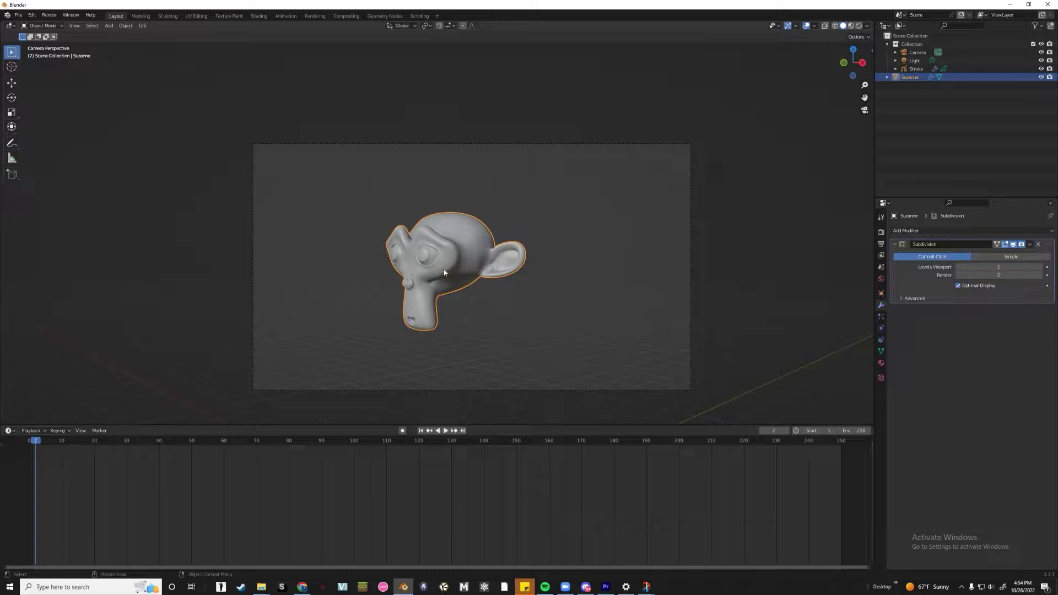
{"action": "key", "text": "shift+a"}
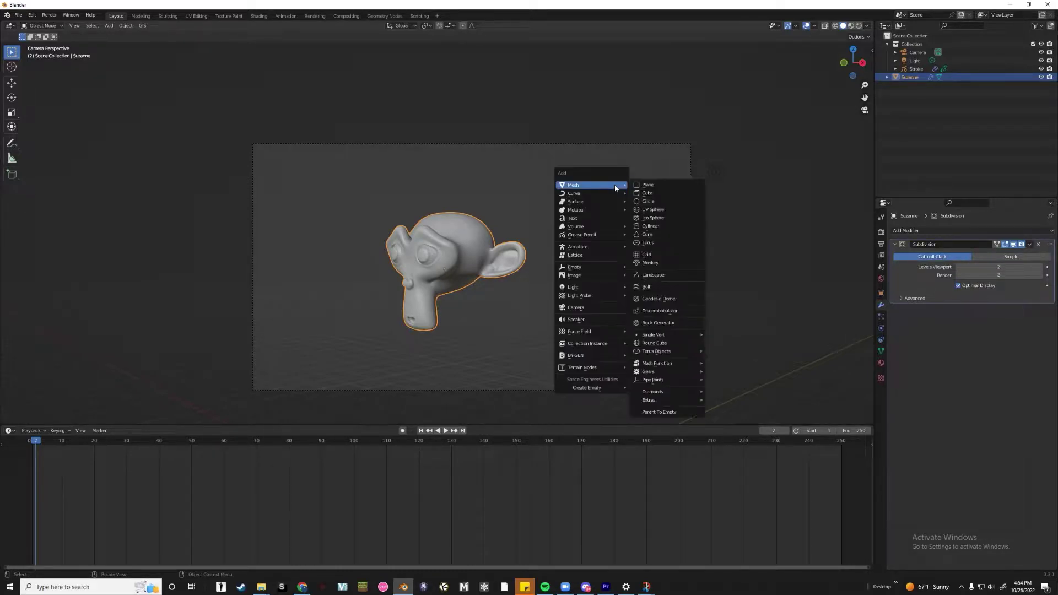
{"action": "mouse_move", "coordinate": [609, 237]}
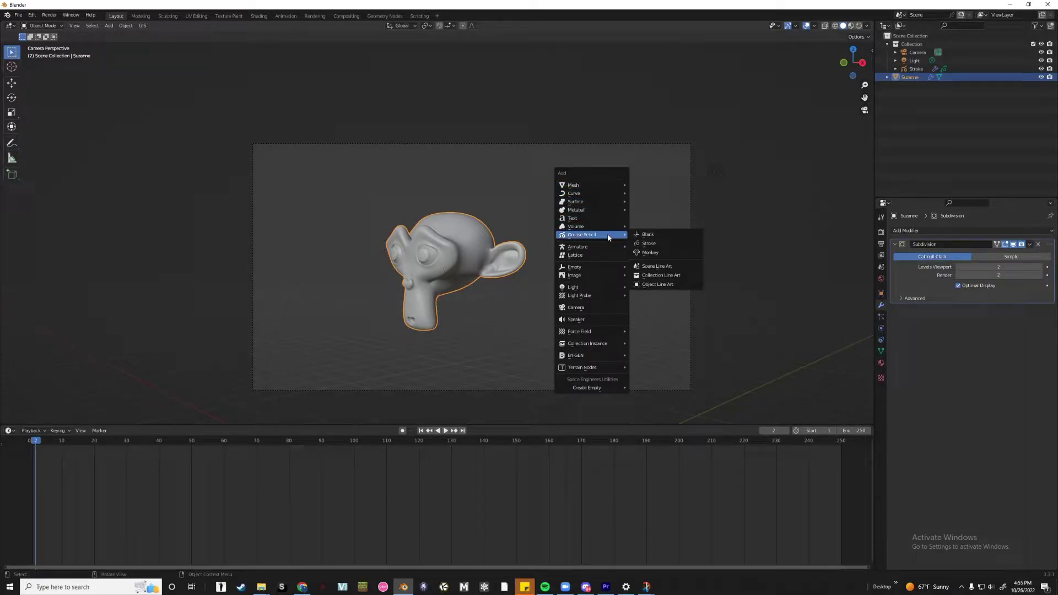
{"action": "left_click", "coordinate": [675, 244]}
{"action": "scroll", "coordinate": [569, 246], "scroll_direction": "down", "scroll_amount": 5}
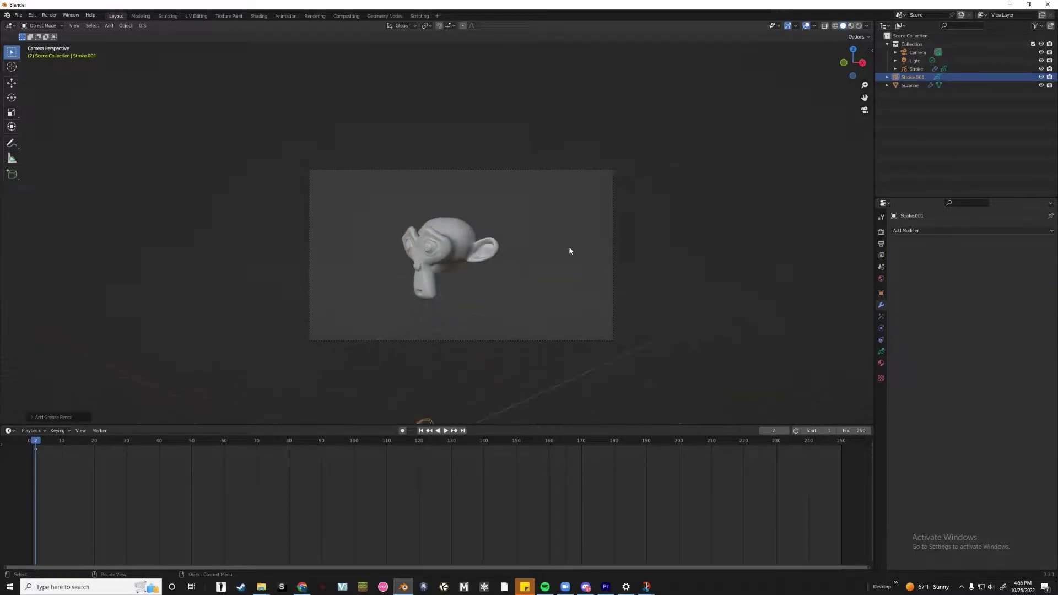
{"action": "scroll", "coordinate": [419, 359], "scroll_direction": "up", "scroll_amount": 3}
Move the new grease pencil stroke up along the Z axis to just above the monkey's head.
{"action": "key", "text": "g"}
{"action": "key", "text": "z"}
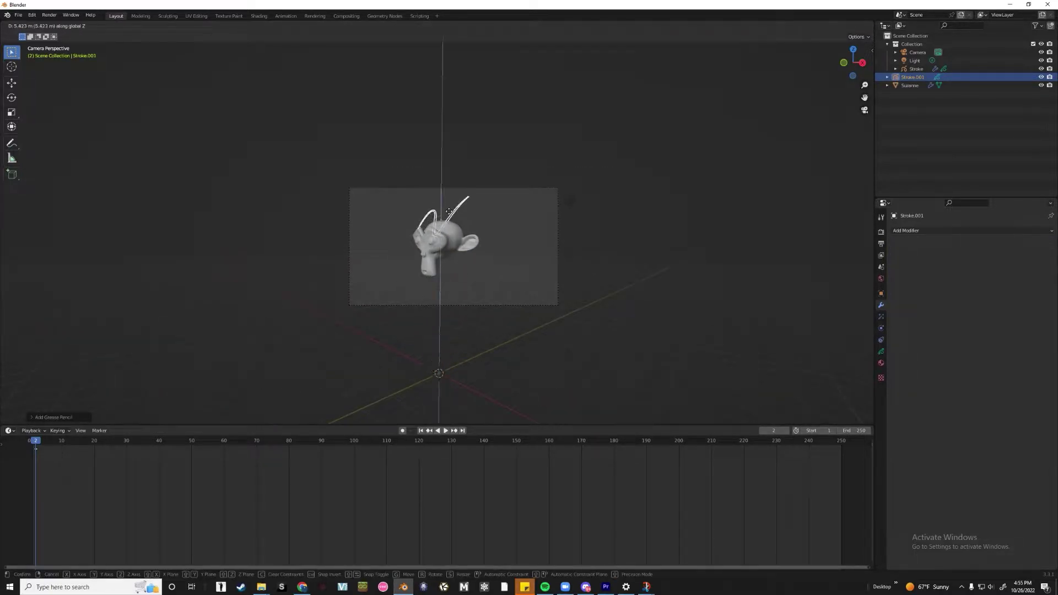
{"action": "left_click", "coordinate": [482, 225]}
{"action": "scroll", "coordinate": [482, 225], "scroll_direction": "up", "scroll_amount": 7}
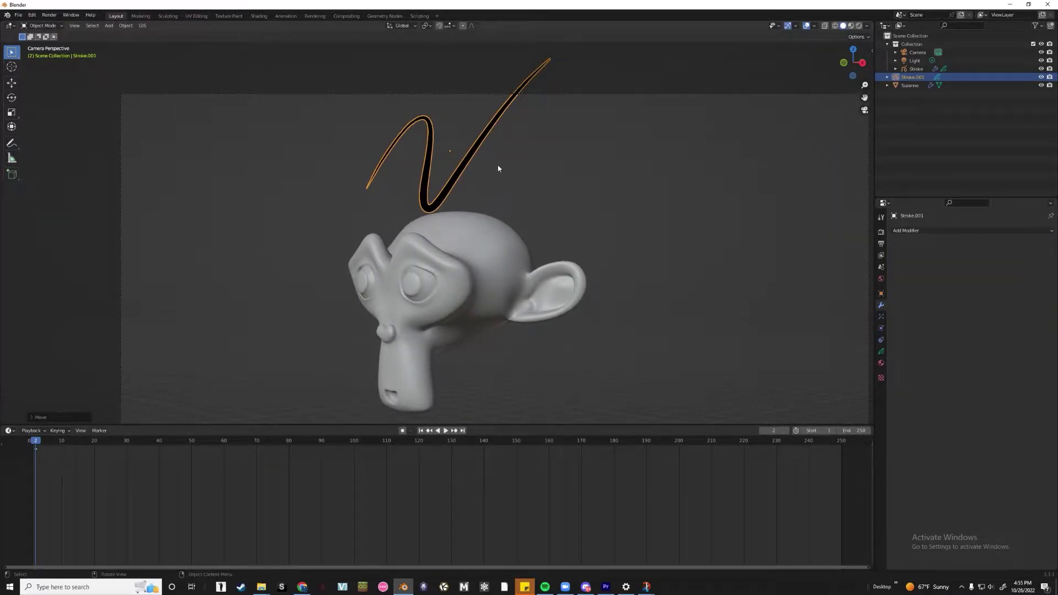
Delete all points of the grease pencil stroke in Edit Mode, keeping the empty object, and return to Object Mode.
{"action": "key", "text": "Tab"}
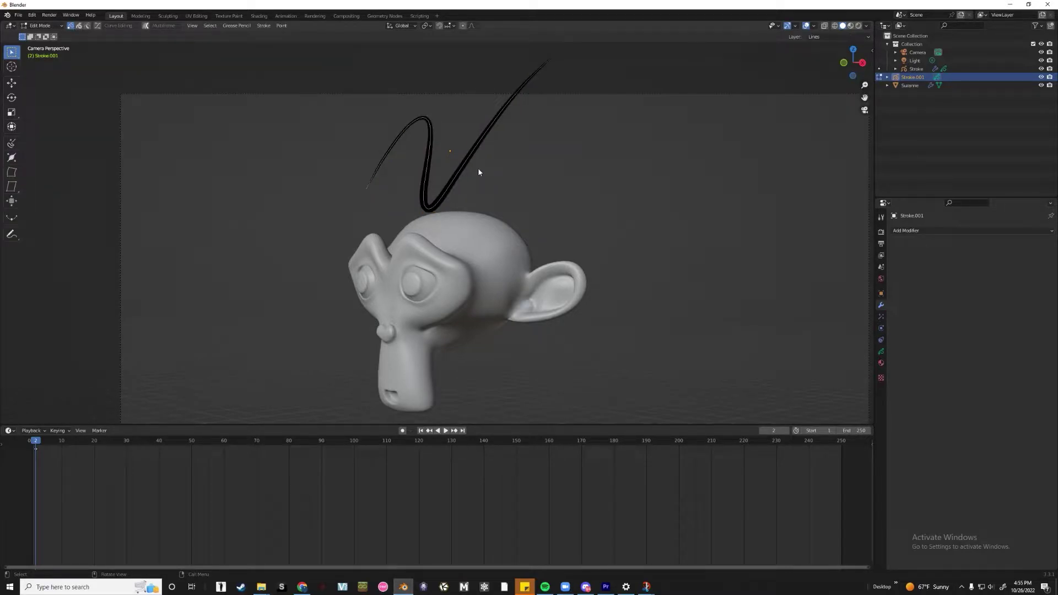
{"action": "key", "text": "a"}
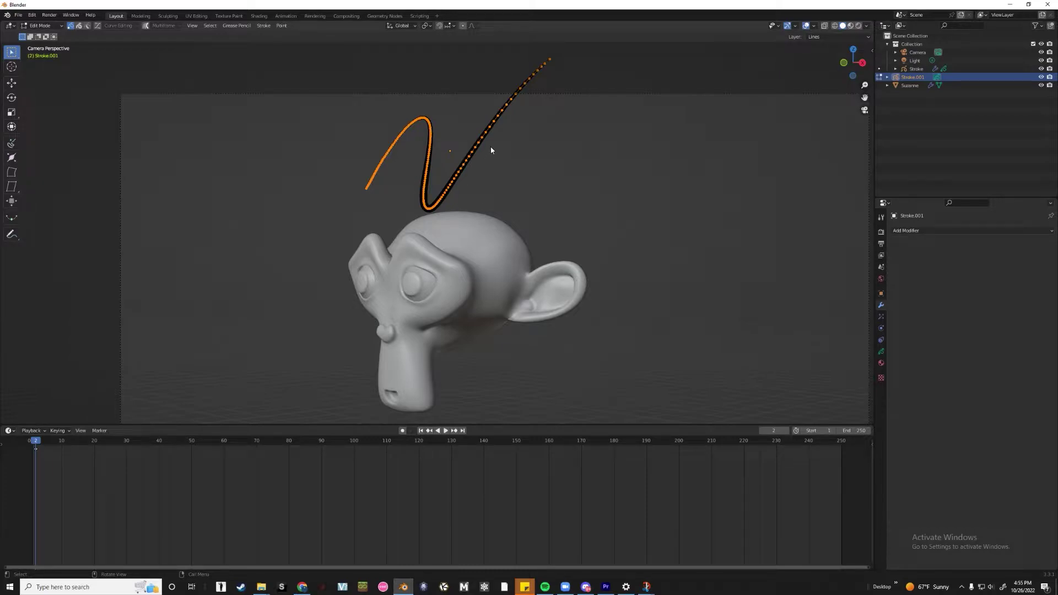
{"action": "key", "text": "x"}
{"action": "left_click", "coordinate": [491, 150]}
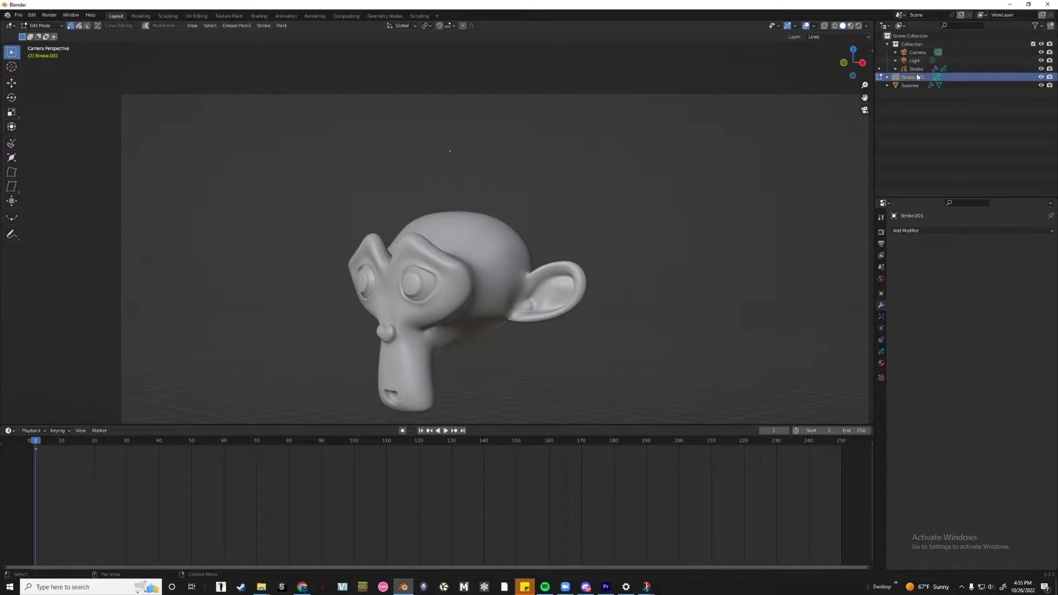
{"action": "key", "text": "Tab"}
{"action": "key", "text": "g"}
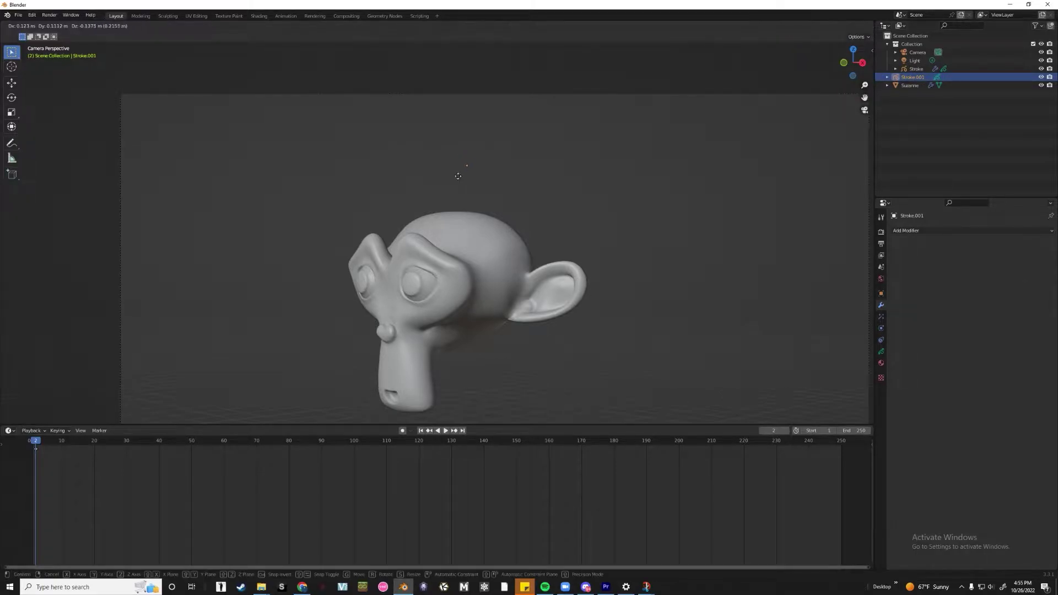
{"action": "left_click", "coordinate": [474, 156]}
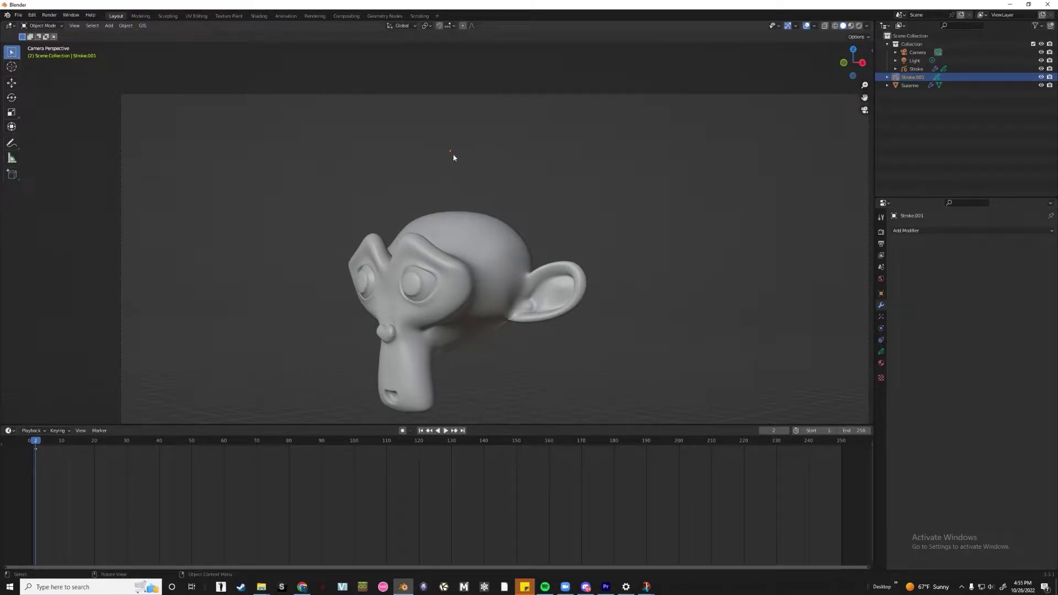
{"action": "key", "text": "g"}
{"action": "right_click", "coordinate": [441, 177]}
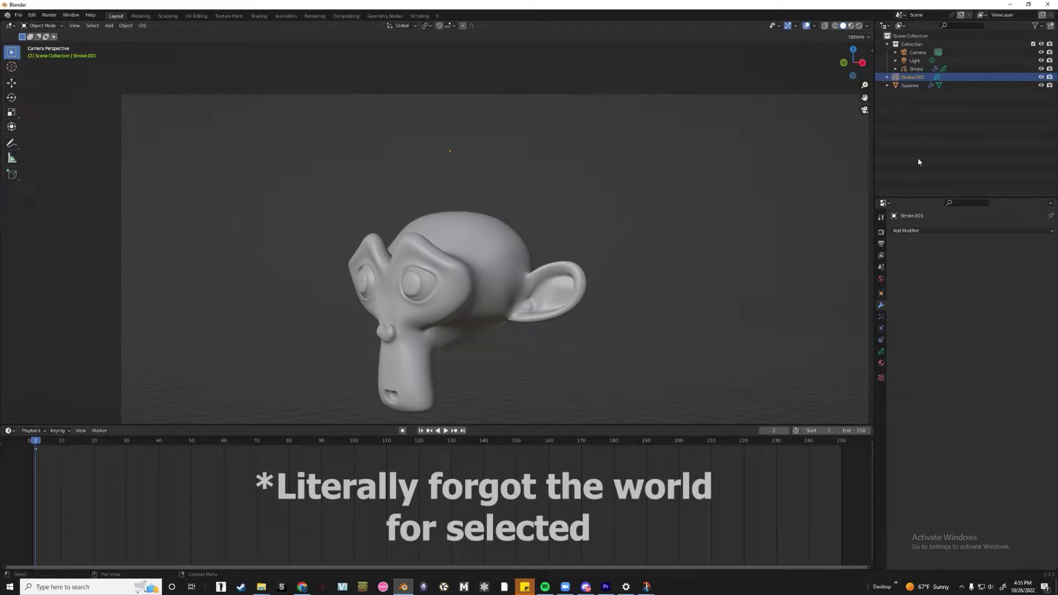
{"action": "left_click", "coordinate": [914, 232]}
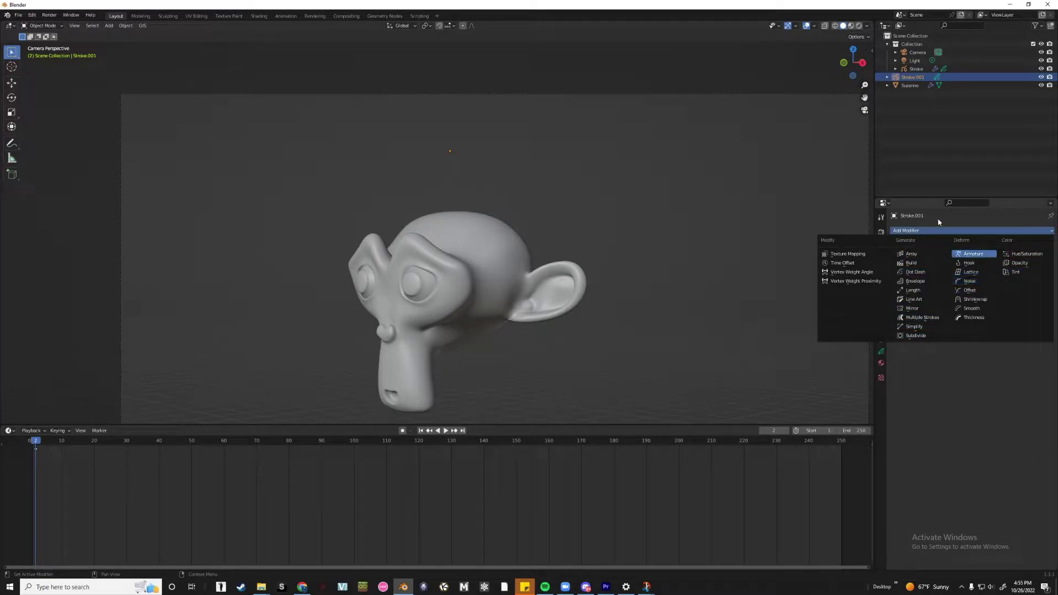
{"action": "key", "text": "Escape"}
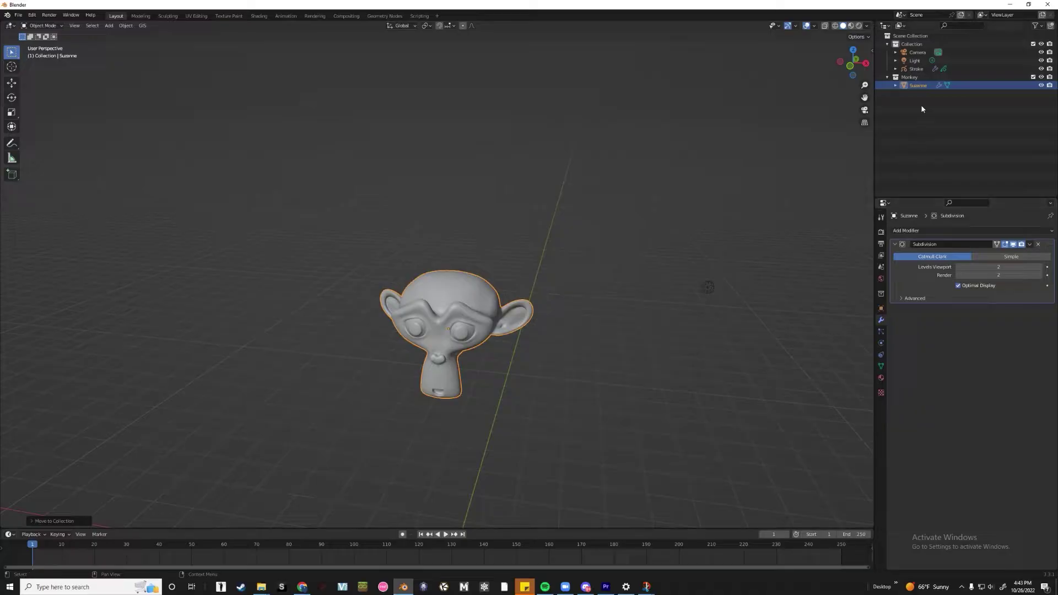
Configure the Stroke object's Line Art modifier with the Monkey collection as source, layer Lines and material Black.
{"action": "left_click", "coordinate": [917, 69]}
{"action": "left_click", "coordinate": [989, 270]}
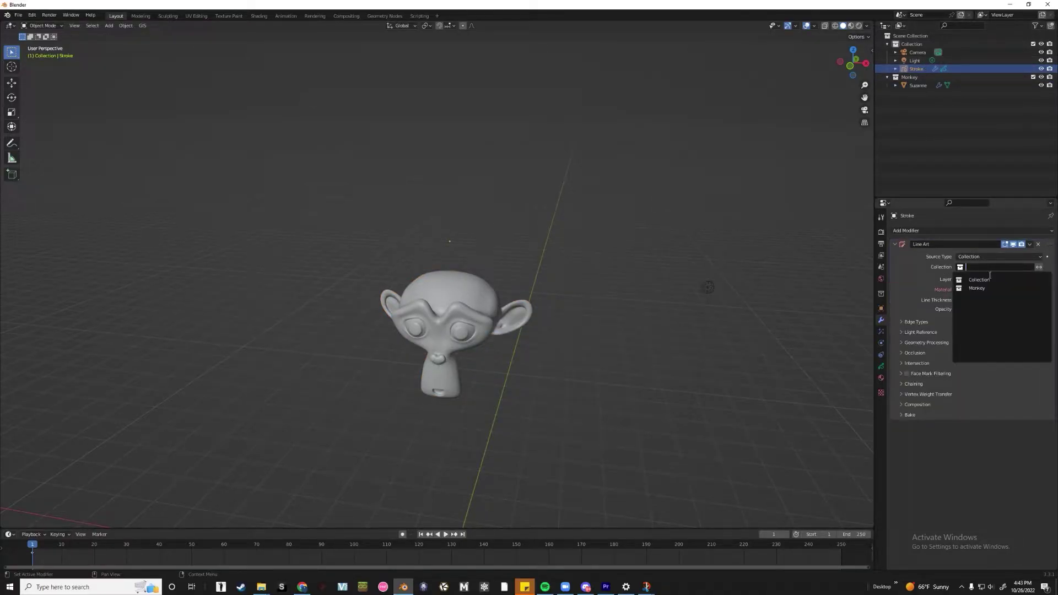
{"action": "left_click", "coordinate": [989, 285]}
{"action": "left_click", "coordinate": [991, 280]}
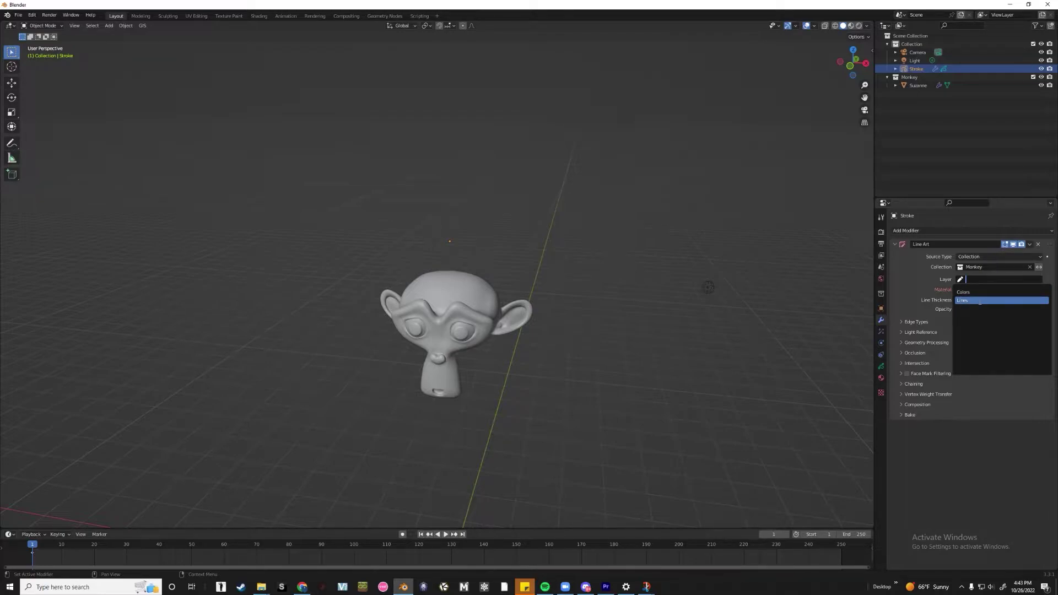
{"action": "left_click", "coordinate": [980, 301]}
{"action": "left_click", "coordinate": [1010, 290]}
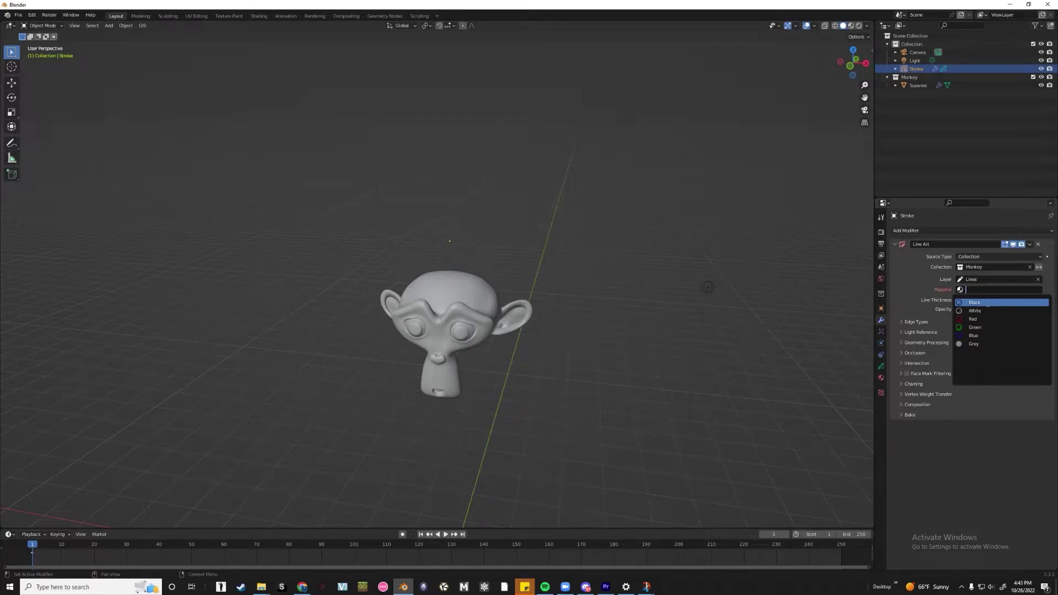
{"action": "left_click", "coordinate": [975, 302]}
Deselect the stroke and examine the black line art on the monkey head from several angles and distances.
{"action": "scroll", "coordinate": [547, 274], "scroll_direction": "down", "scroll_amount": 5}
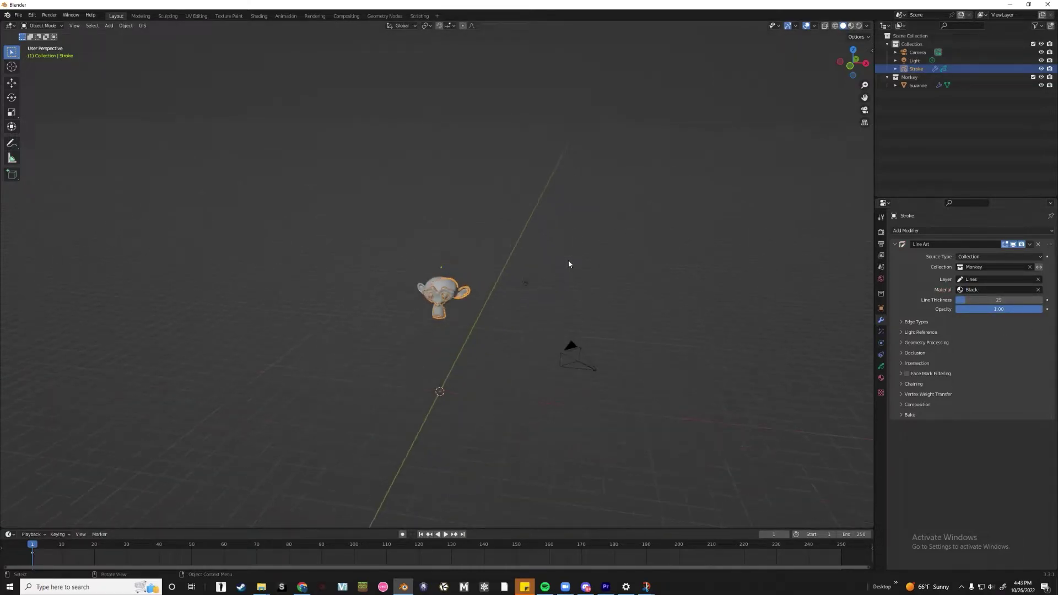
{"action": "scroll", "coordinate": [568, 260], "scroll_direction": "up", "scroll_amount": 2}
{"action": "scroll", "coordinate": [568, 261], "scroll_direction": "down", "scroll_amount": 2}
{"action": "middle_click_drag", "start_coordinate": [529, 274], "coordinate": [551, 292]}
{"action": "scroll", "coordinate": [551, 292], "scroll_direction": "up", "scroll_amount": 7}
{"action": "left_click", "coordinate": [618, 288]}
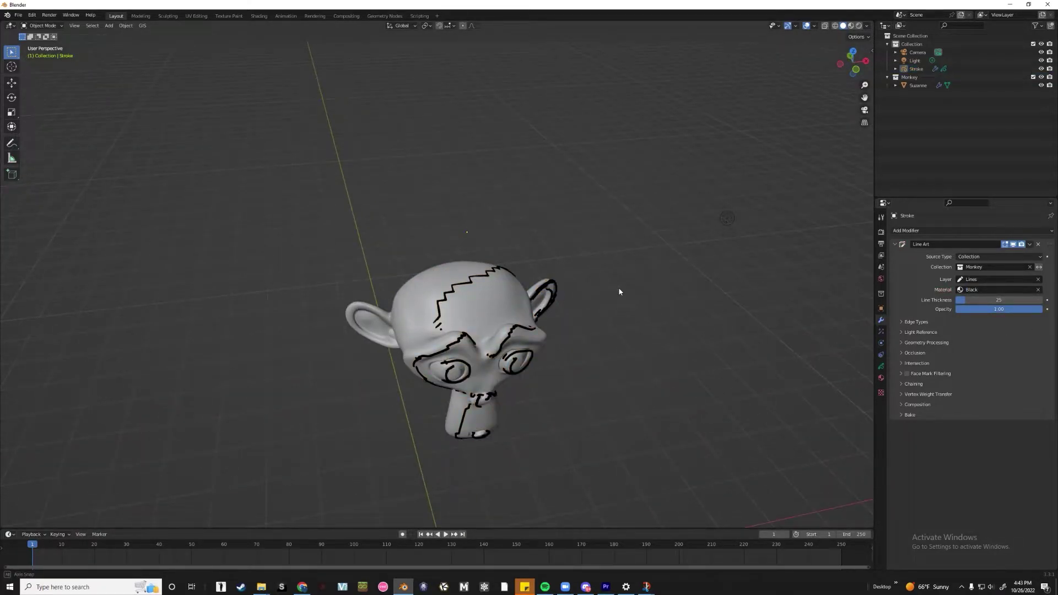
{"action": "mouse_move", "coordinate": [618, 288]}
{"action": "middle_mouse_down"}
{"action": "mouse_move", "coordinate": [596, 270]}
{"action": "mouse_move", "coordinate": [697, 276]}
{"action": "mouse_move", "coordinate": [689, 255]}
{"action": "mouse_move", "coordinate": [589, 270]}
{"action": "middle_mouse_up"}
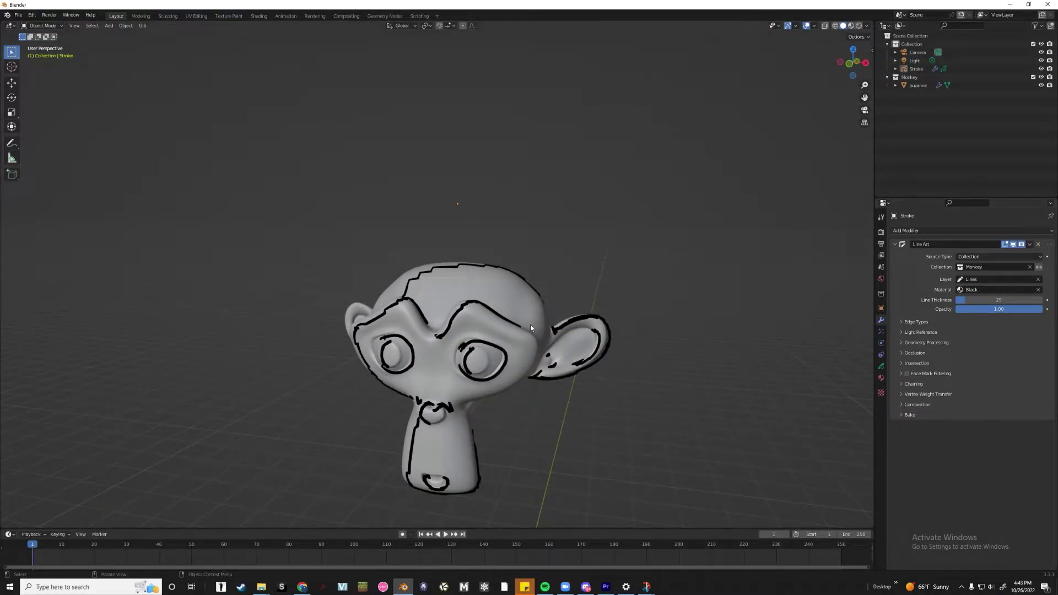
{"action": "scroll", "coordinate": [580, 313], "scroll_direction": "down", "scroll_amount": 1}
{"action": "scroll", "coordinate": [580, 313], "scroll_direction": "up", "scroll_amount": 2}
{"action": "middle_click_drag", "start_coordinate": [580, 313], "coordinate": [704, 319]}
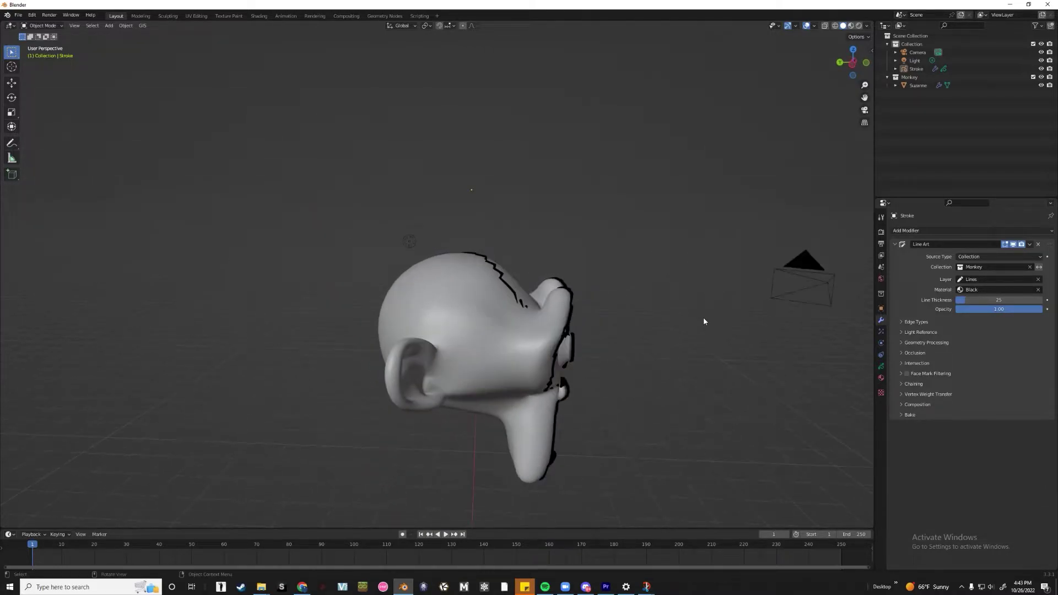
Switch to the camera view, select the camera and freely rotate it downward until the monkey's head leaves the frame.
{"action": "key", "text": "KP_0"}
{"action": "scroll", "coordinate": [560, 324], "scroll_direction": "up", "scroll_amount": 5}
{"action": "middle_click_drag", "start_coordinate": [531, 335], "coordinate": [524, 309], "text": "shift"}
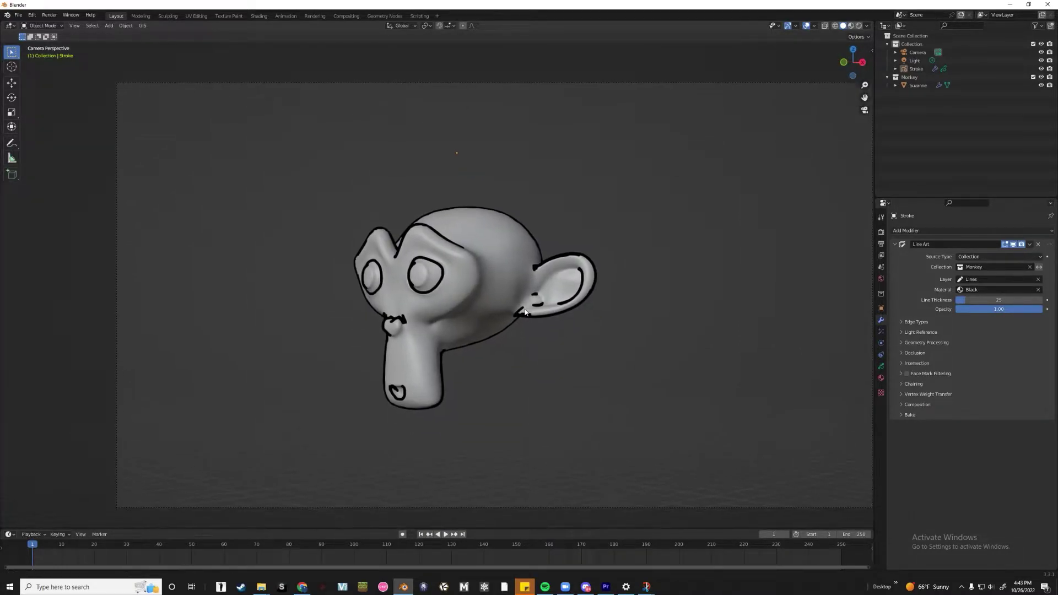
{"action": "scroll", "coordinate": [519, 294], "scroll_direction": "up", "scroll_amount": 1}
{"action": "scroll", "coordinate": [518, 294], "scroll_direction": "down", "scroll_amount": 5}
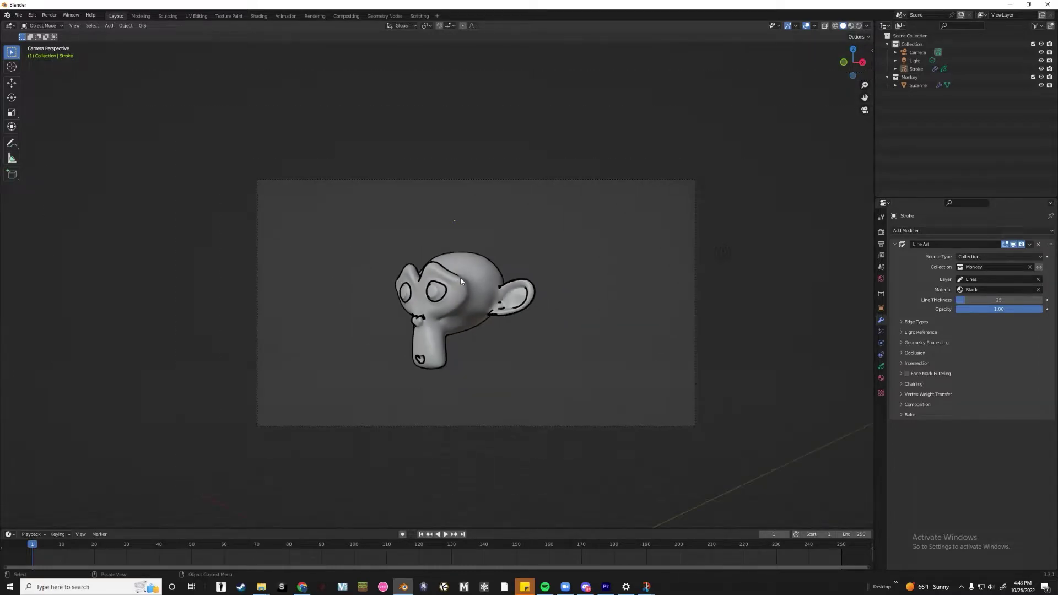
{"action": "left_click", "coordinate": [378, 160]}
{"action": "key", "text": "r"}
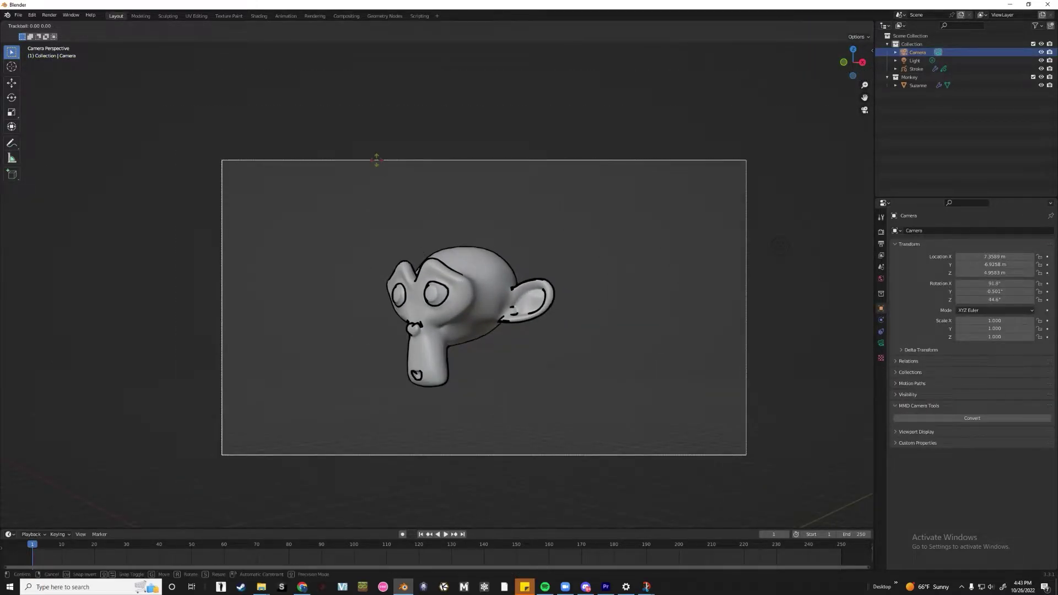
{"action": "key", "text": "r"}
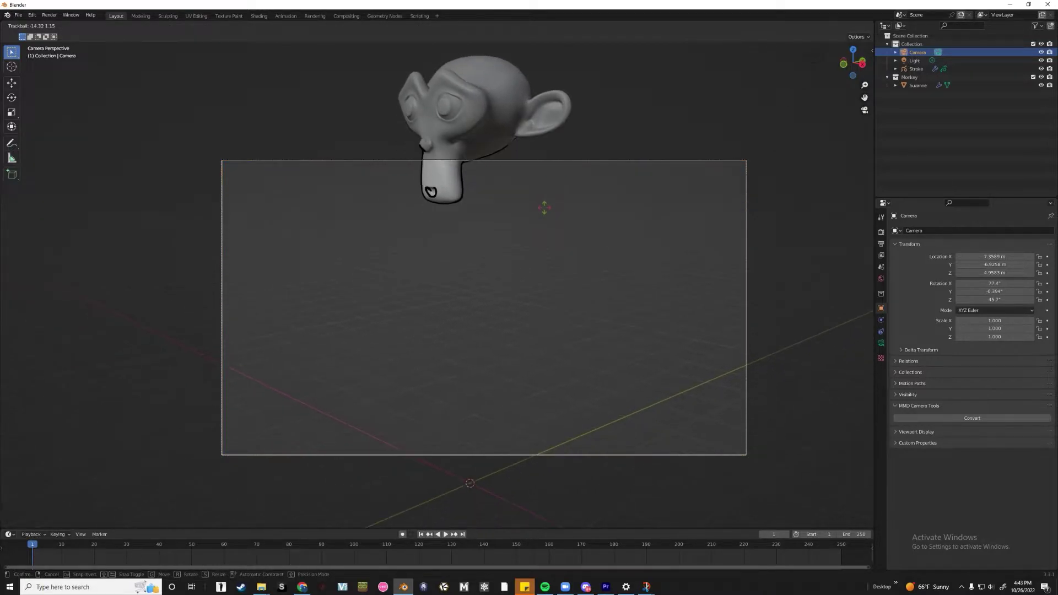
{"action": "left_click", "coordinate": [546, 209]}
Rotate the camera freely back up until the whole monkey head is inside the frame.
{"action": "key", "text": "r"}
{"action": "key", "text": "r"}
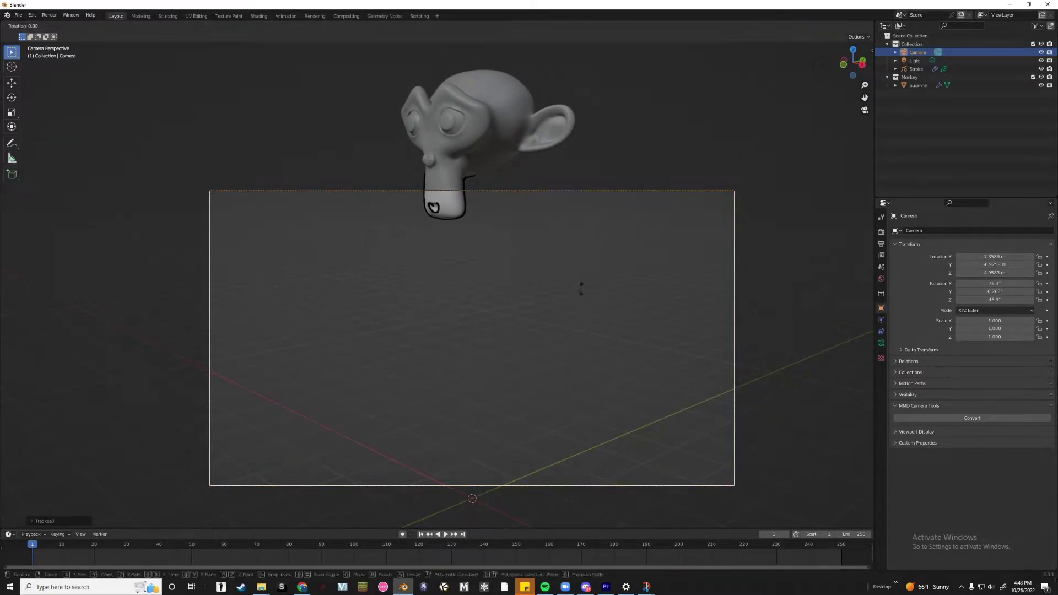
{"action": "left_click", "coordinate": [562, 266]}
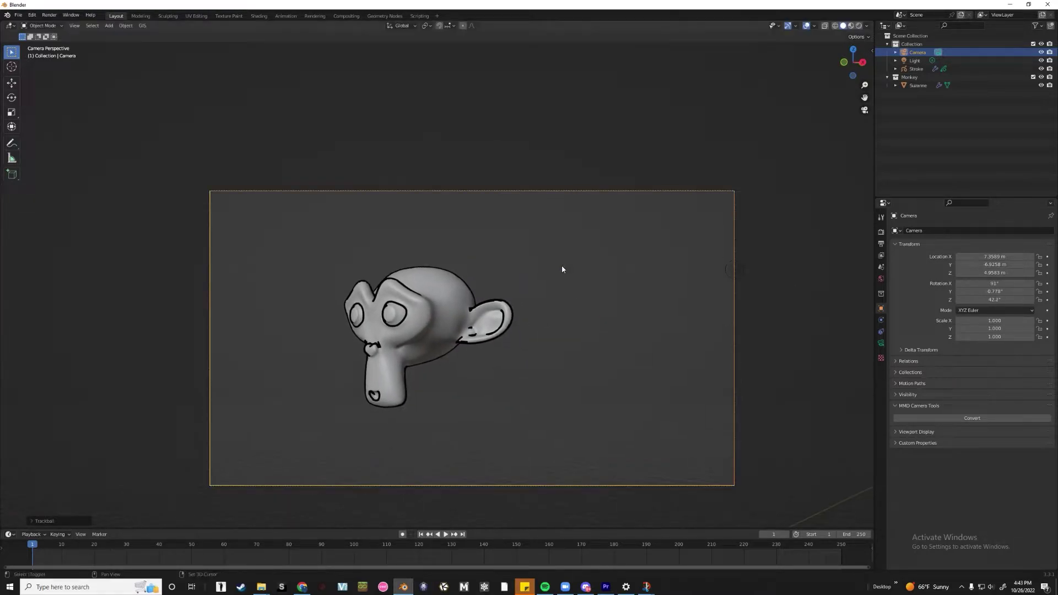
Examine the black line art on the monkey's head through the camera and from outside, close up and from farther away.
{"action": "scroll", "coordinate": [540, 281], "scroll_direction": "up", "scroll_amount": 2}
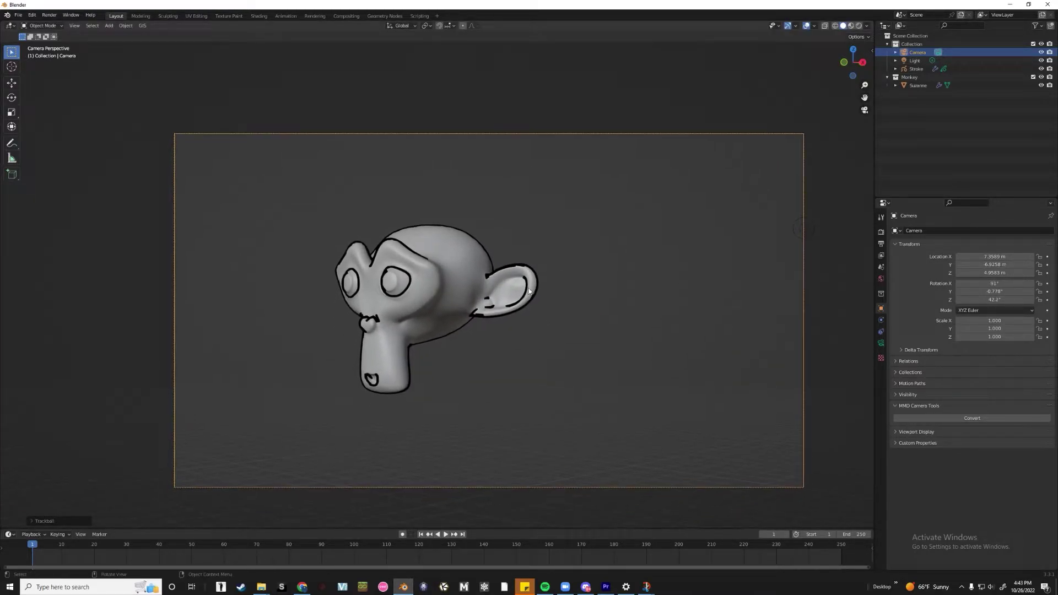
{"action": "scroll", "coordinate": [530, 291], "scroll_direction": "up", "scroll_amount": 3}
{"action": "scroll", "coordinate": [497, 266], "scroll_direction": "down", "scroll_amount": 3}
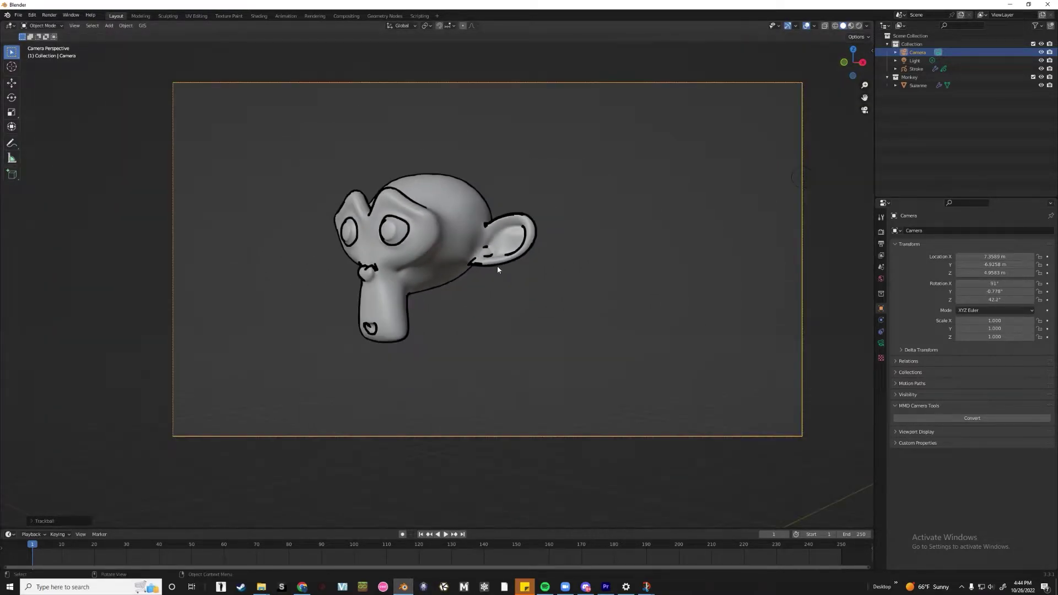
{"action": "middle_click_drag", "start_coordinate": [498, 266], "coordinate": [555, 280]}
{"action": "scroll", "coordinate": [558, 283], "scroll_direction": "up", "scroll_amount": 3}
{"action": "key", "text": "KP_0"}
{"action": "scroll", "coordinate": [553, 307], "scroll_direction": "up", "scroll_amount": 2}
{"action": "scroll", "coordinate": [539, 275], "scroll_direction": "down", "scroll_amount": 2}
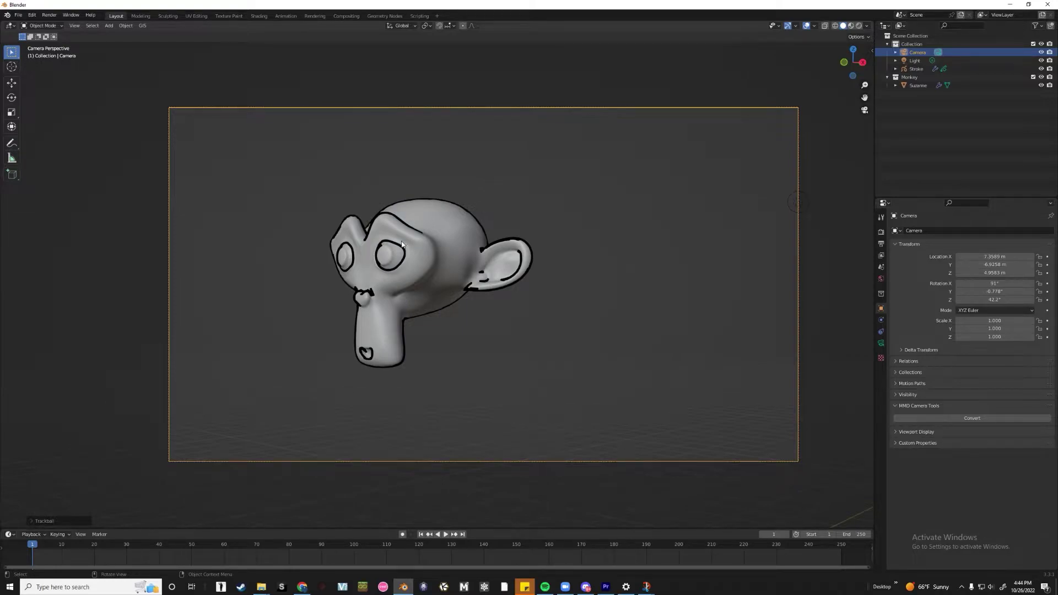
{"action": "scroll", "coordinate": [538, 272], "scroll_direction": "up", "scroll_amount": 3}
{"action": "scroll", "coordinate": [477, 256], "scroll_direction": "down", "scroll_amount": 4}
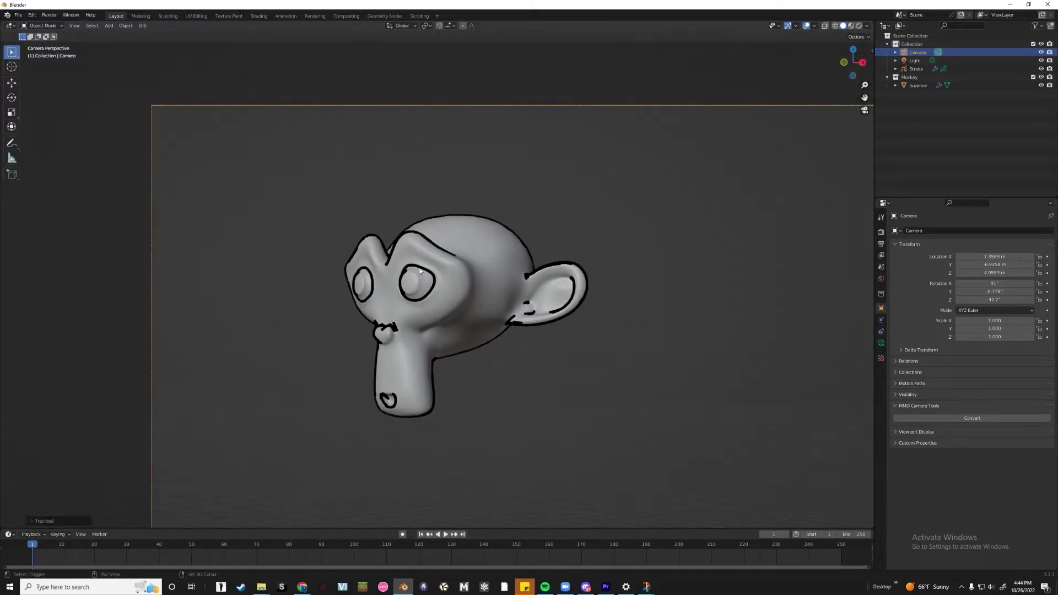
{"action": "scroll", "coordinate": [419, 286], "scroll_direction": "up", "scroll_amount": 3}
{"action": "left_click", "coordinate": [410, 216]}
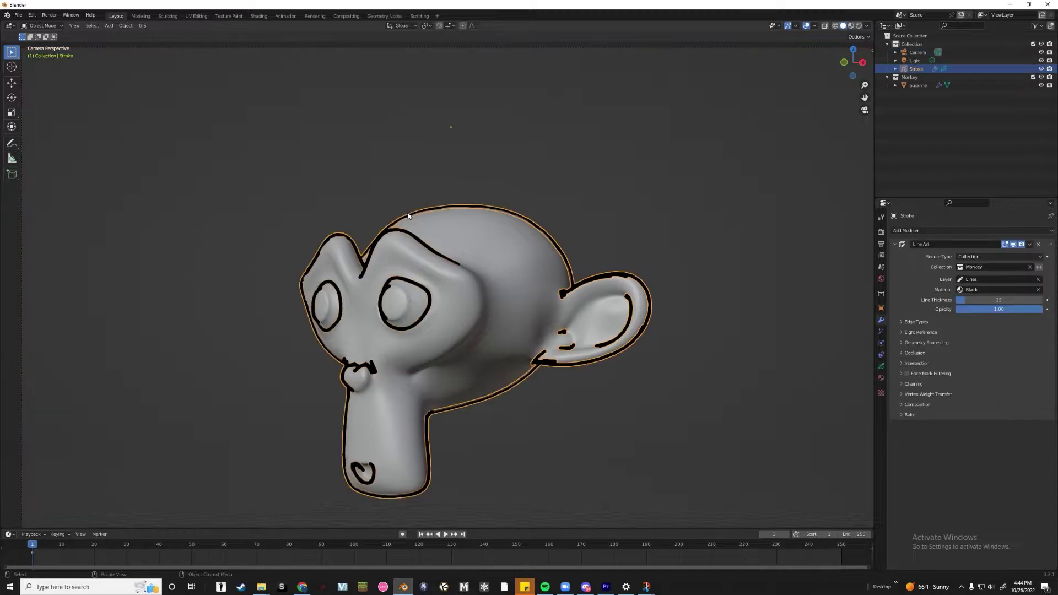
{"action": "left_click", "coordinate": [645, 272]}
{"action": "scroll", "coordinate": [600, 270], "scroll_direction": "down", "scroll_amount": 5}
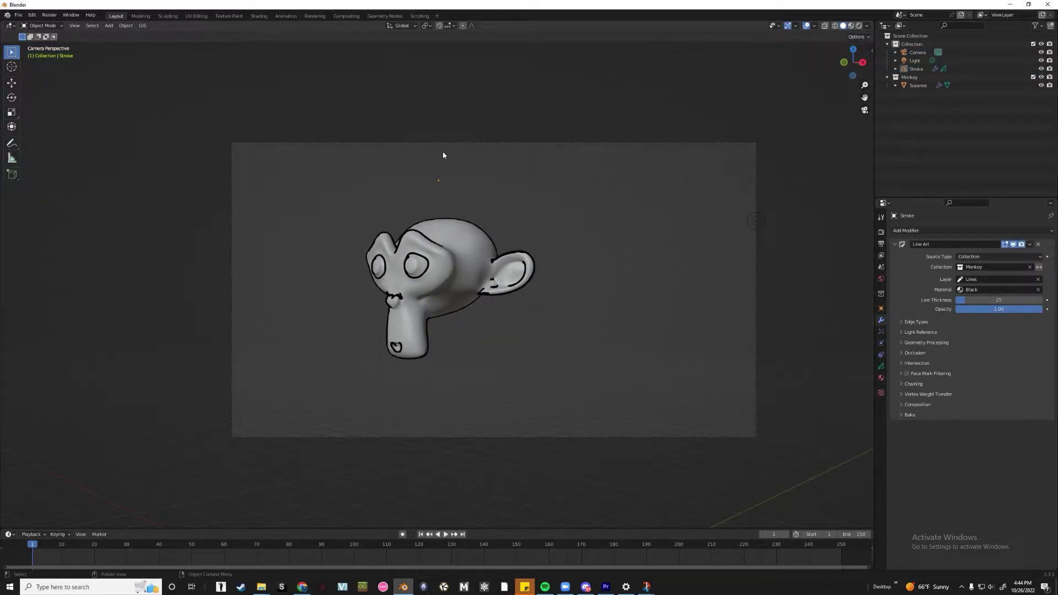
Rotate the camera freely by a small amount to bring the monkey's head closer to the frame's centre.
{"action": "left_click", "coordinate": [432, 144]}
{"action": "key", "text": "r"}
{"action": "key", "text": "r"}
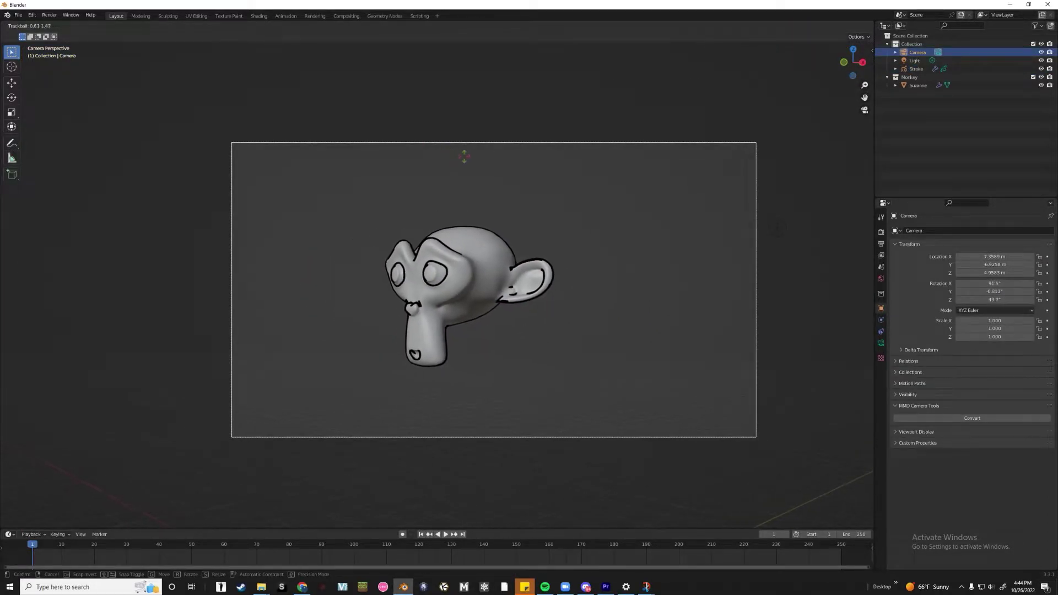
{"action": "left_click", "coordinate": [468, 159]}
Add a Dot Dash modifier to the Stroke object after its Line Art modifier, and deselect the stroke.
{"action": "scroll", "coordinate": [546, 231], "scroll_direction": "up", "scroll_amount": 2}
{"action": "left_click", "coordinate": [561, 235]}
{"action": "left_click", "coordinate": [579, 253]}
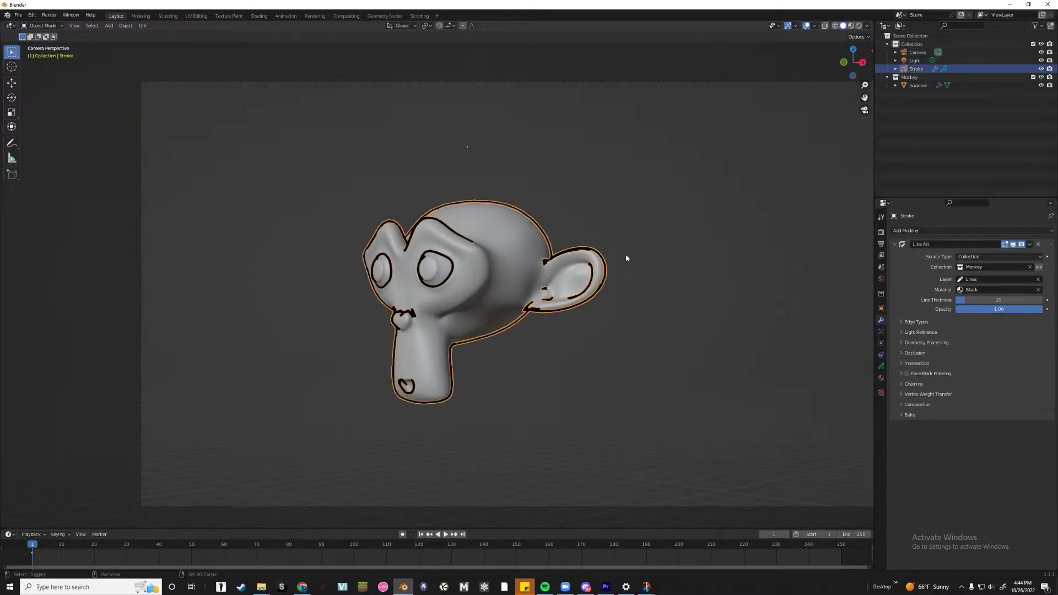
{"action": "left_click", "coordinate": [896, 245]}
{"action": "left_click", "coordinate": [941, 231]}
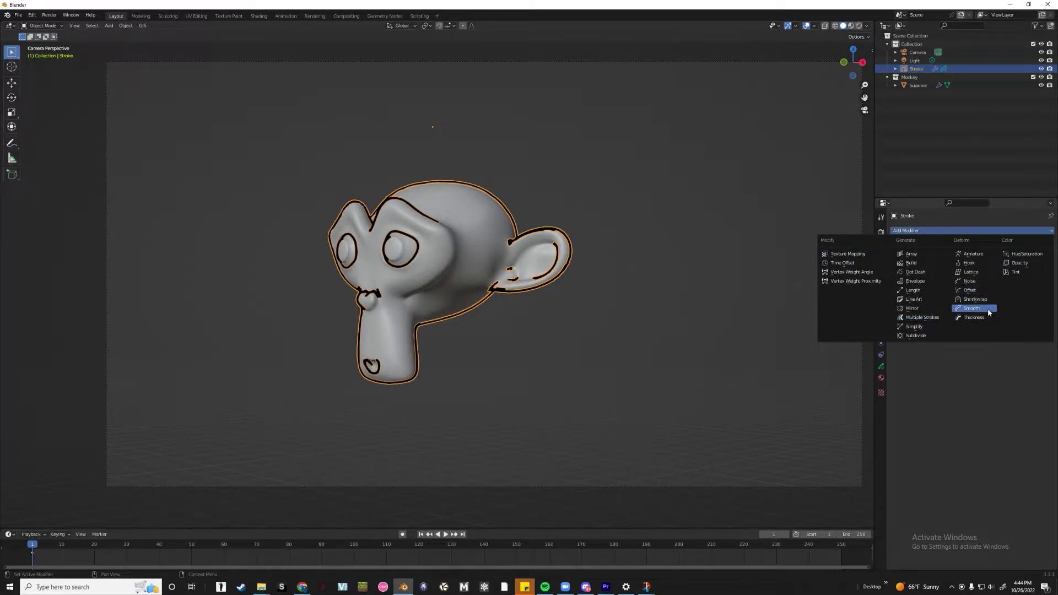
{"action": "left_click", "coordinate": [915, 272]}
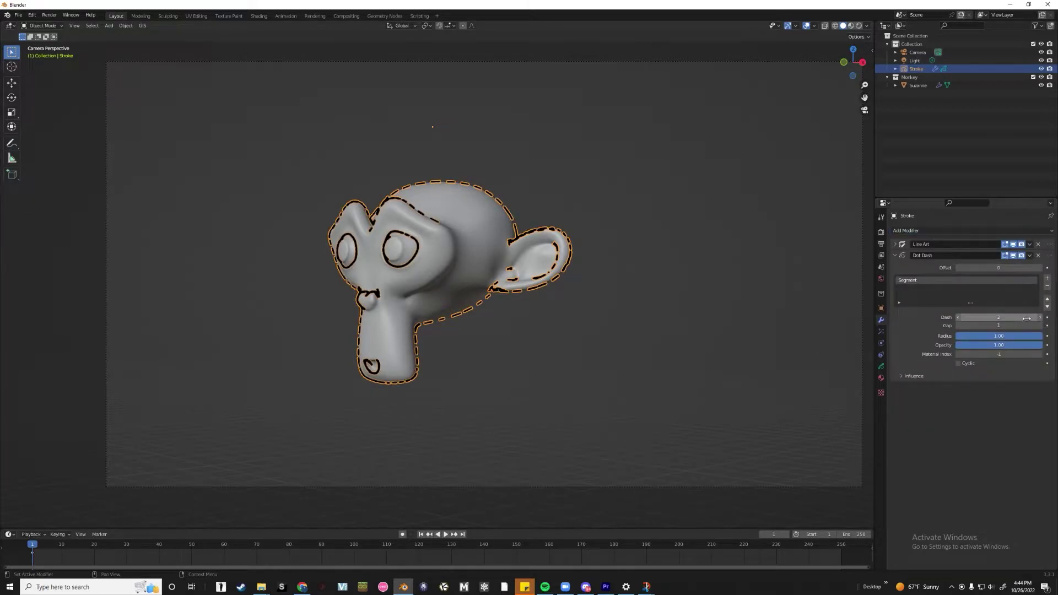
{"action": "left_click", "coordinate": [621, 257]}
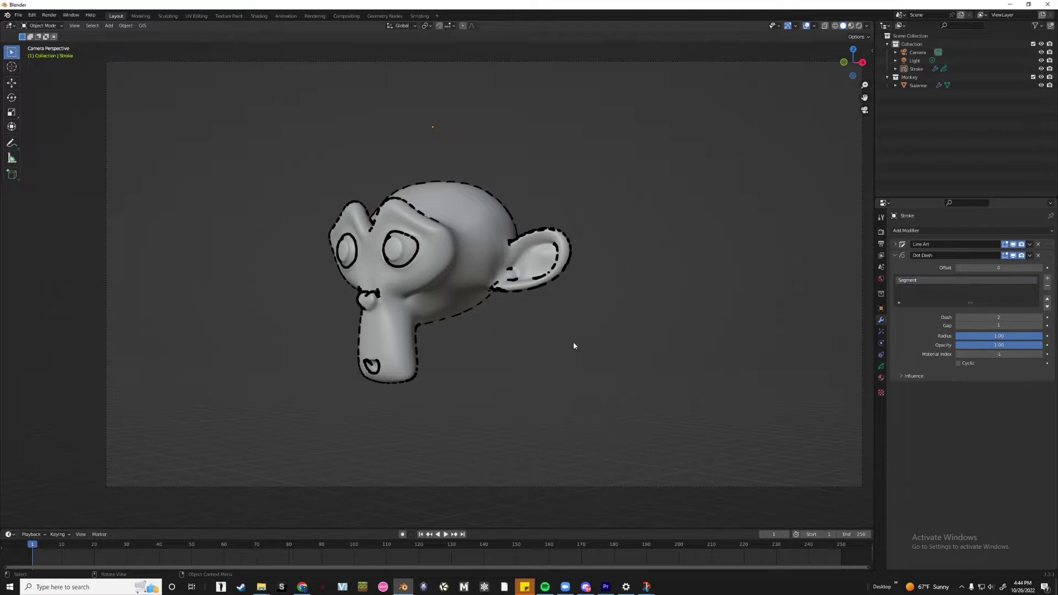
Set the Dot Dash modifier's dash to 4 and its gap to 0.
{"action": "scroll", "coordinate": [426, 373], "scroll_direction": "up", "scroll_amount": 3}
{"action": "middle_click_drag", "start_coordinate": [449, 352], "coordinate": [481, 324], "text": "shift"}
{"action": "scroll", "coordinate": [480, 335], "scroll_direction": "down", "scroll_amount": 2}
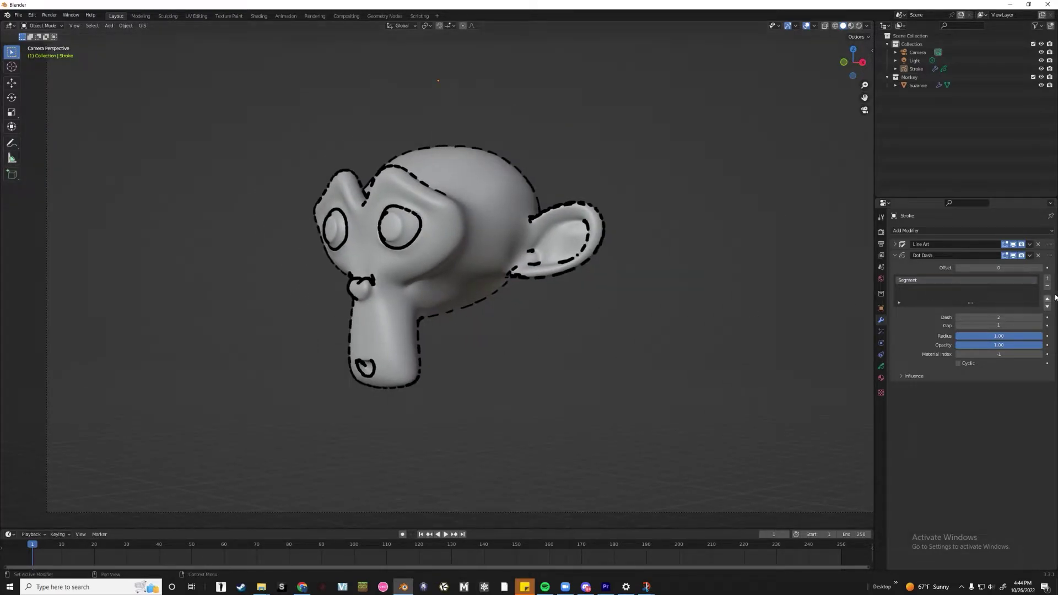
{"action": "left_click", "coordinate": [1014, 317]}
{"action": "type", "text": "4"}
{"action": "key", "text": "Return"}
{"action": "left_click", "coordinate": [1003, 325]}
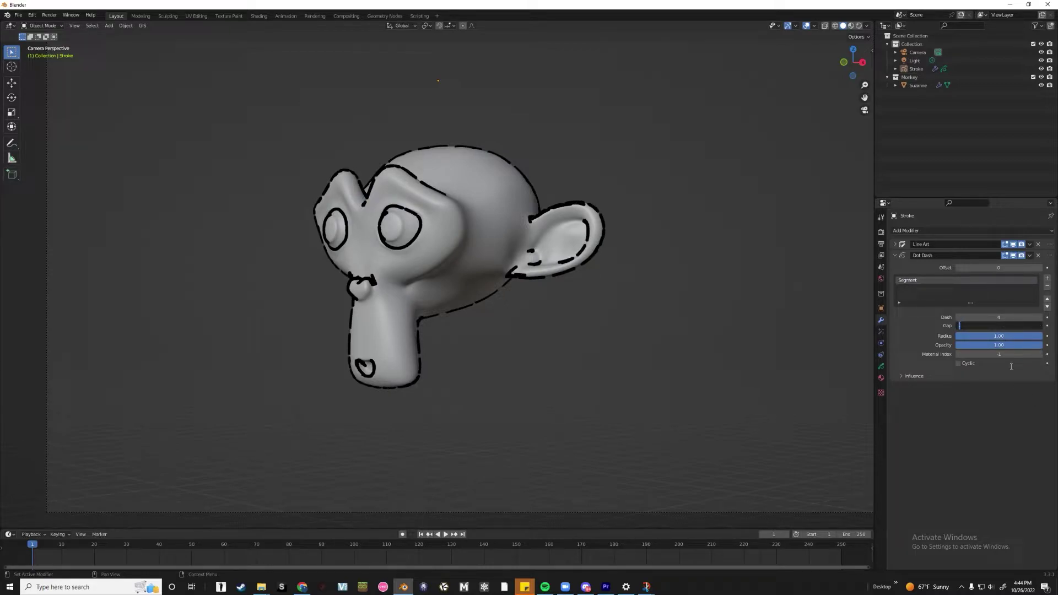
{"action": "type", "text": "0"}
{"action": "key", "text": "Return"}
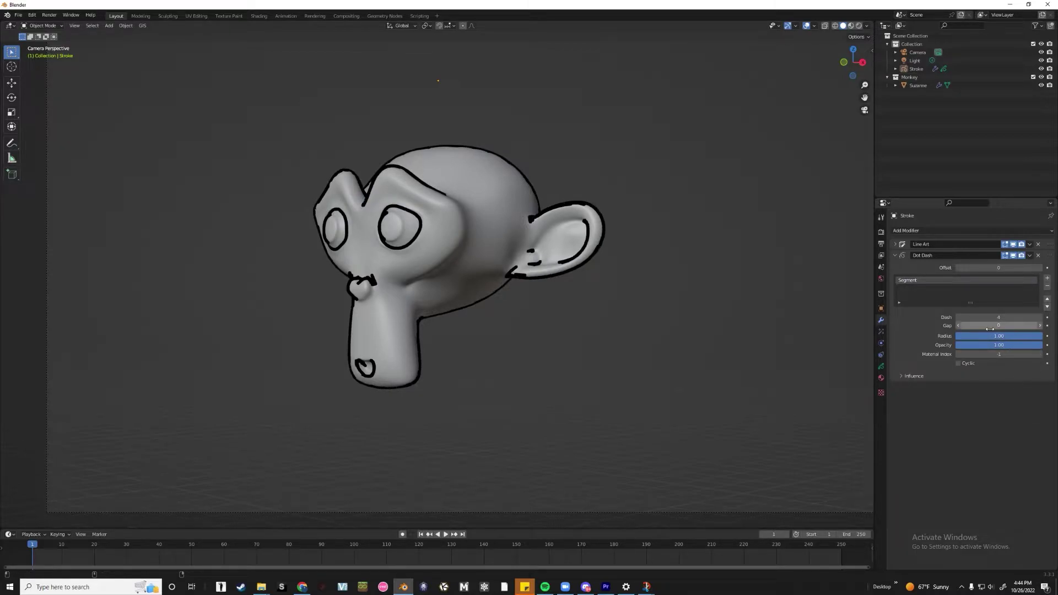
Try longer dashes with wide gaps by raising the Dot Dash modifier's dash to 11 and increasing its gap.
{"action": "scroll", "coordinate": [538, 232], "scroll_direction": "up", "scroll_amount": 5}
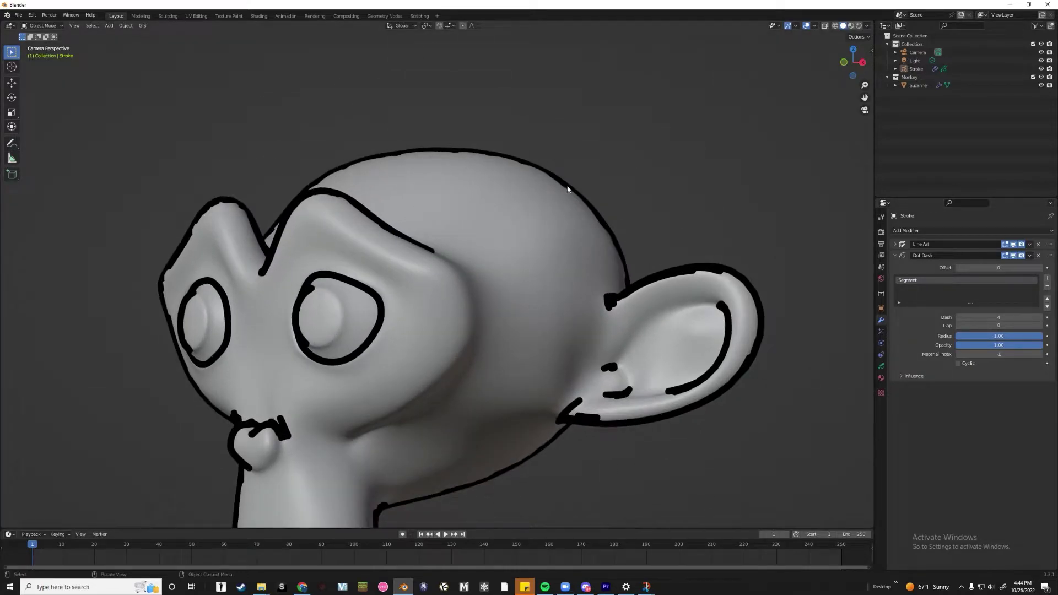
{"action": "left_click_drag", "start_coordinate": [964, 325], "coordinate": [1005, 317]}
{"action": "scroll", "coordinate": [513, 261], "scroll_direction": "down", "scroll_amount": 4}
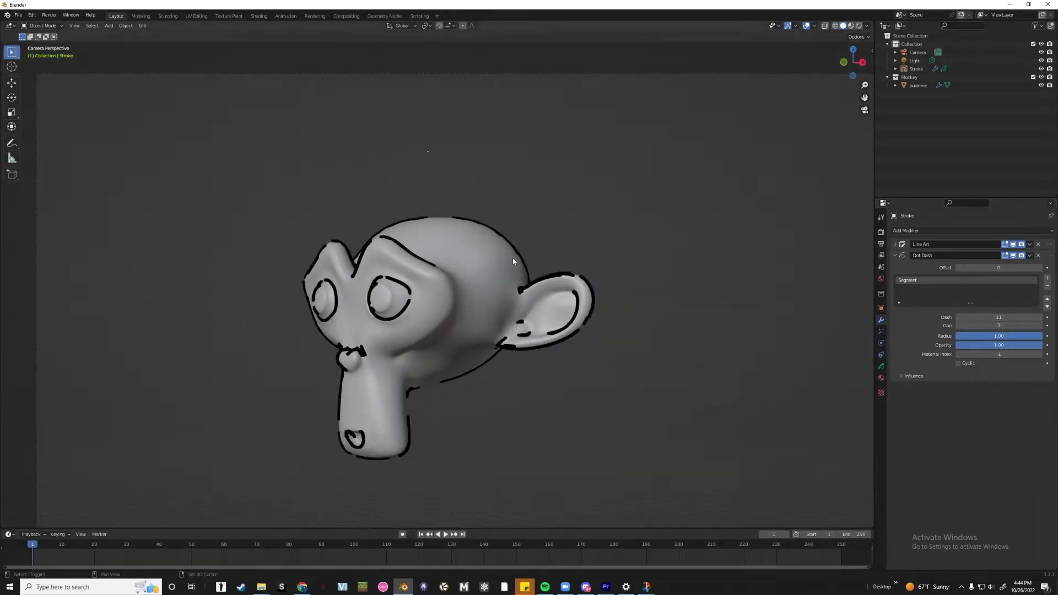
Shorten the Dot Dash modifier's dash to 6 and reduce its gap to 1.
{"action": "scroll", "coordinate": [514, 261], "scroll_direction": "up", "scroll_amount": 5}
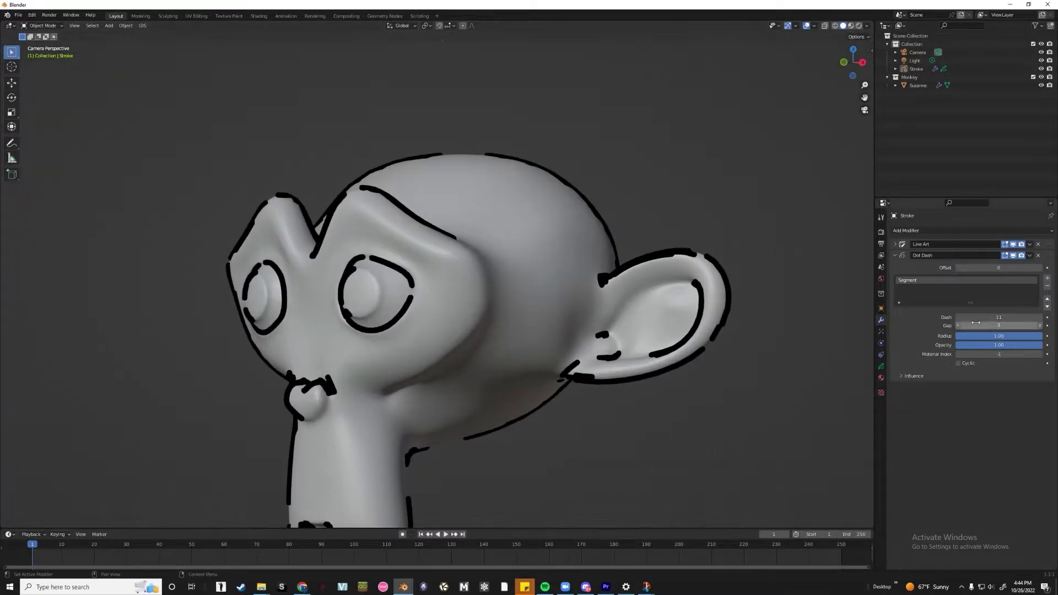
{"action": "left_click", "coordinate": [976, 319]}
{"action": "type", "text": "6"}
{"action": "key", "text": "Return"}
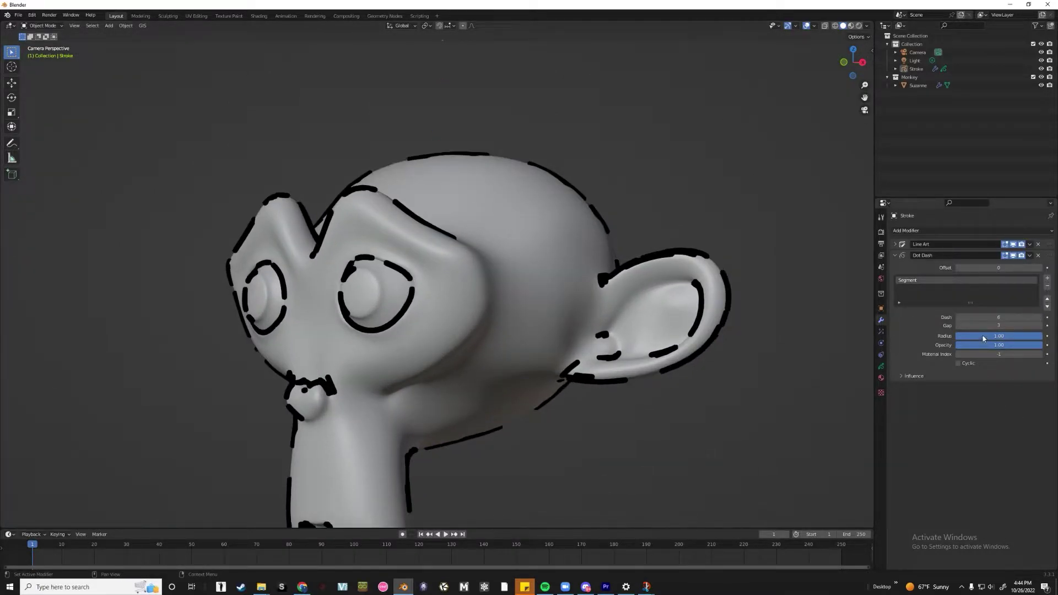
{"action": "left_click", "coordinate": [997, 326]}
{"action": "type", "text": "1"}
{"action": "key", "text": "Return"}
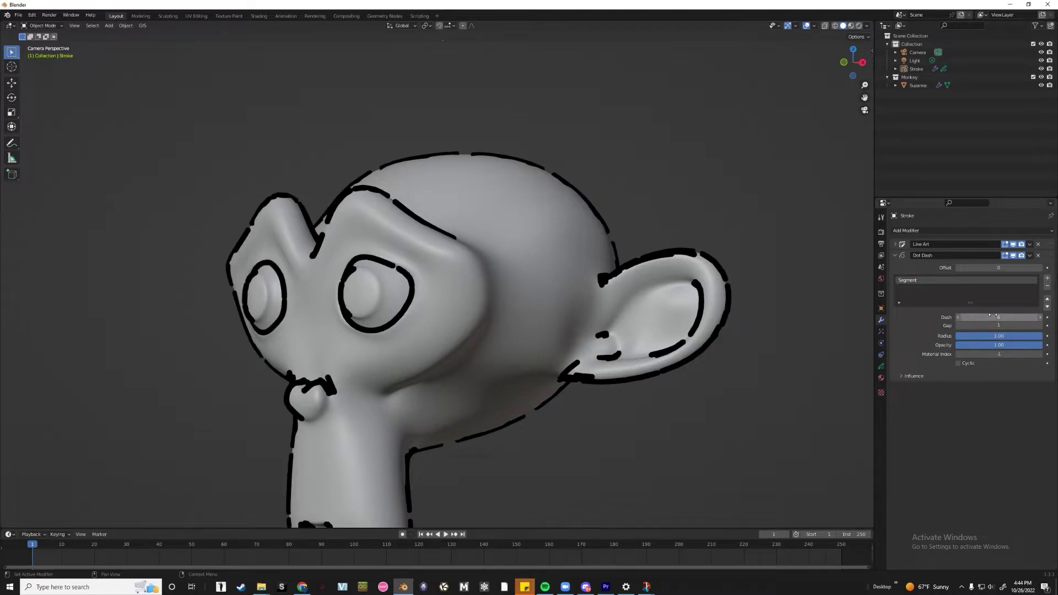
Compare the outlines with a Dot Dash gap of 0 and a gap of 1.
{"action": "left_click", "coordinate": [992, 326]}
{"action": "type", "text": "0"}
{"action": "key", "text": "Return"}
{"action": "left_click", "coordinate": [992, 326]}
{"action": "key", "text": "BackSpace"}
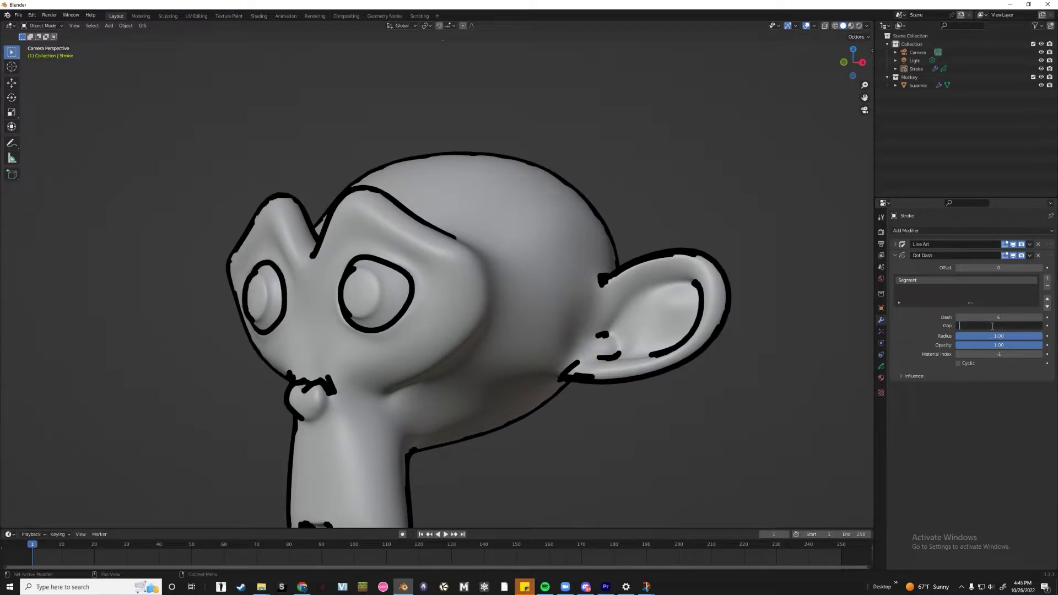
{"action": "key", "text": "Return"}
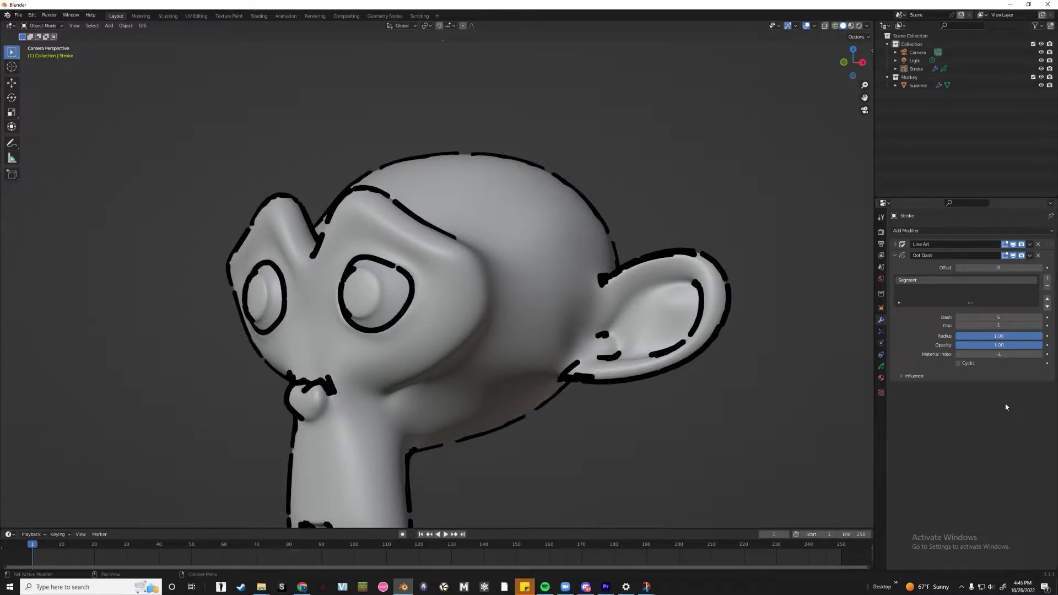
Return the Dot Dash modifier to a gap of 0 and a dash of 4.
{"action": "left_click_drag", "start_coordinate": [991, 325], "coordinate": [970, 326]}
{"action": "left_click", "coordinate": [997, 317]}
{"action": "type", "text": "4"}
{"action": "key", "text": "Return"}
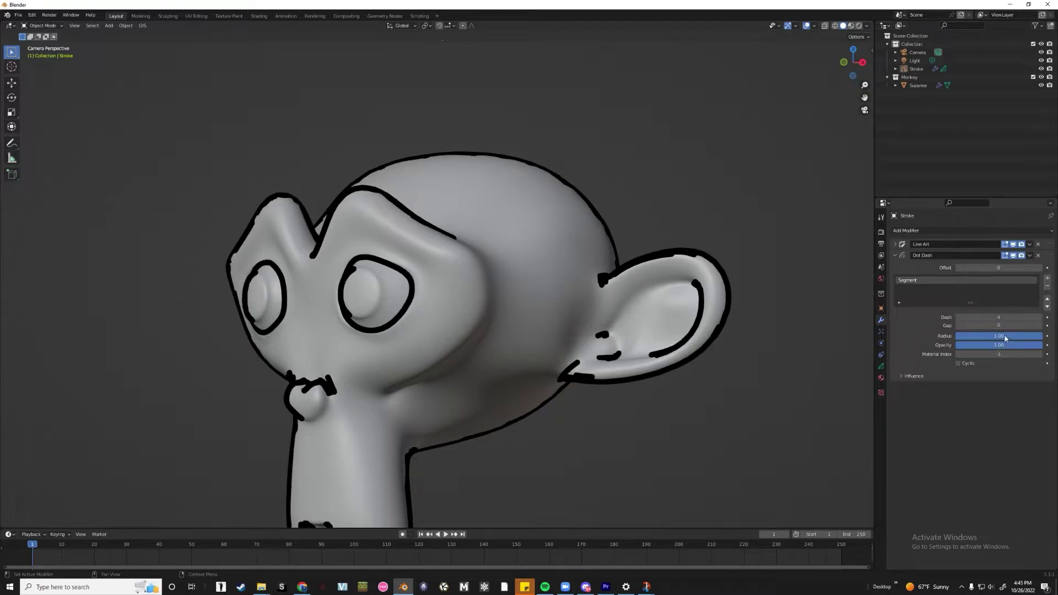
Add a Multiple Strokes modifier to the Stroke object below the Dot Dash modifier.
{"action": "scroll", "coordinate": [600, 302], "scroll_direction": "down", "scroll_amount": 5}
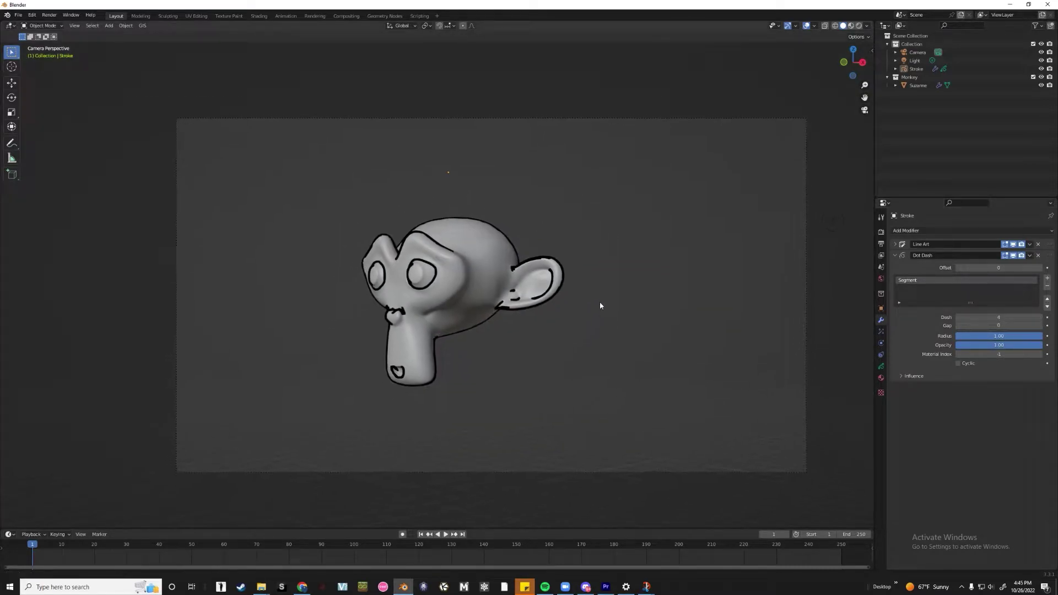
{"action": "scroll", "coordinate": [599, 302], "scroll_direction": "up", "scroll_amount": 7}
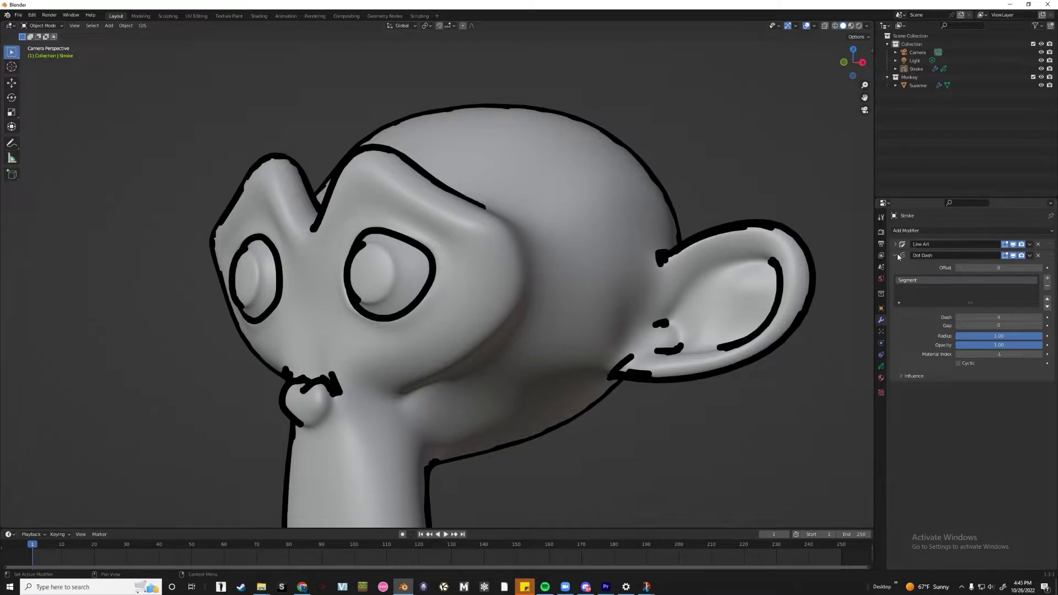
{"action": "left_click", "coordinate": [896, 256]}
{"action": "left_click", "coordinate": [897, 256]}
{"action": "left_click", "coordinate": [908, 230]}
{"action": "left_click", "coordinate": [921, 232]}
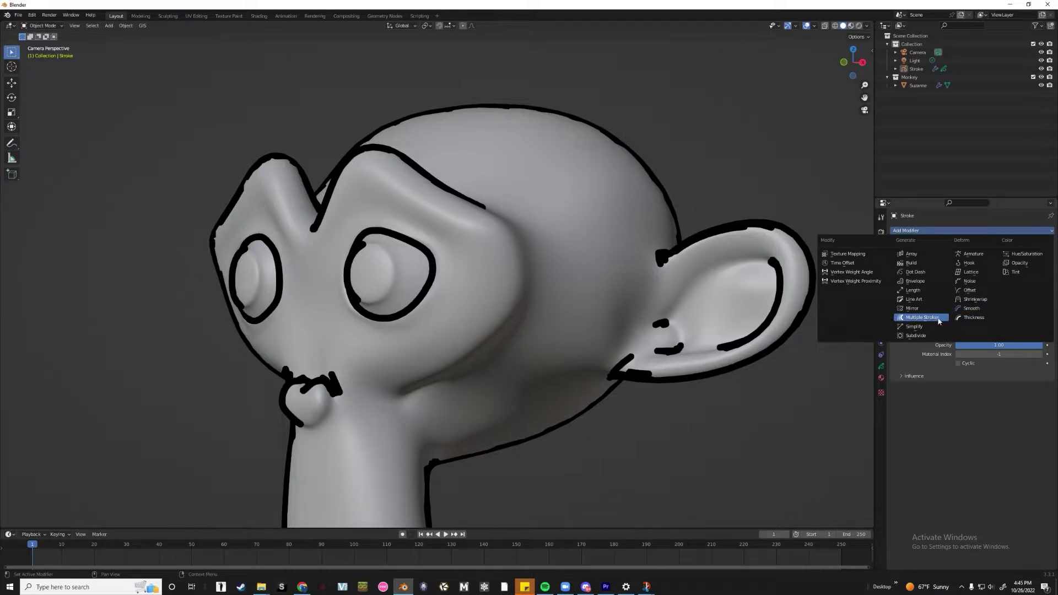
{"action": "left_click", "coordinate": [933, 318]}
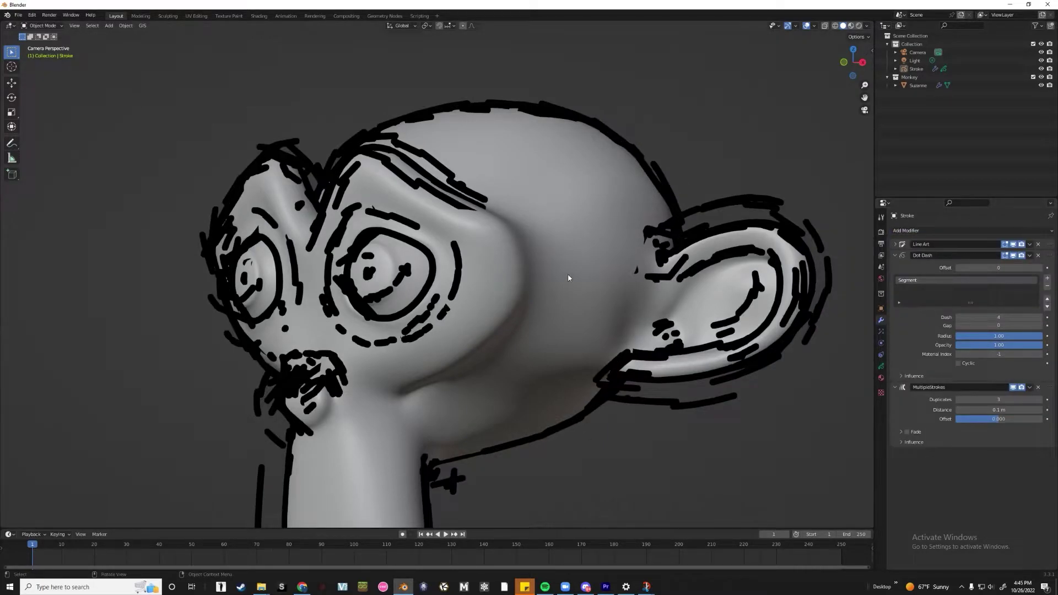
Set the Multiple Strokes modifier's duplicates to 2.
{"action": "scroll", "coordinate": [569, 278], "scroll_direction": "down", "scroll_amount": 6}
{"action": "scroll", "coordinate": [610, 279], "scroll_direction": "up", "scroll_amount": 4}
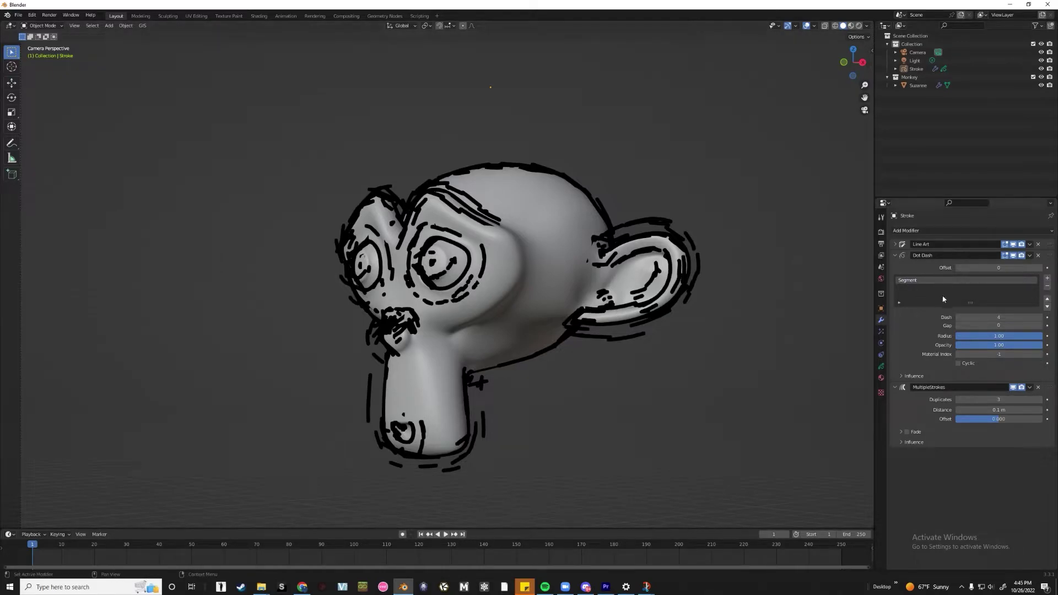
{"action": "left_click", "coordinate": [978, 400]}
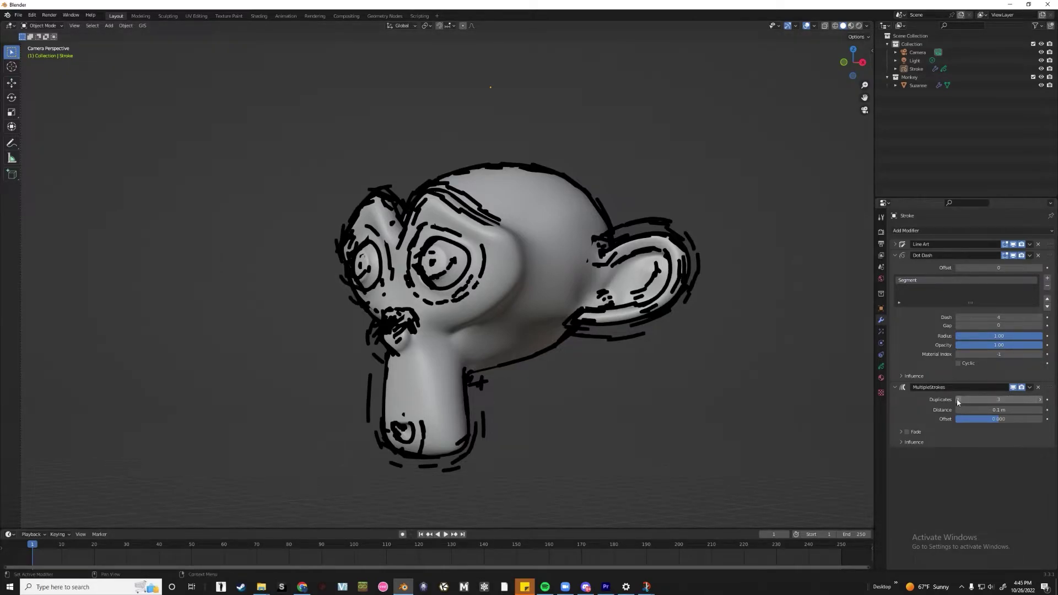
{"action": "type", "text": "2"}
{"action": "key", "text": "Return"}
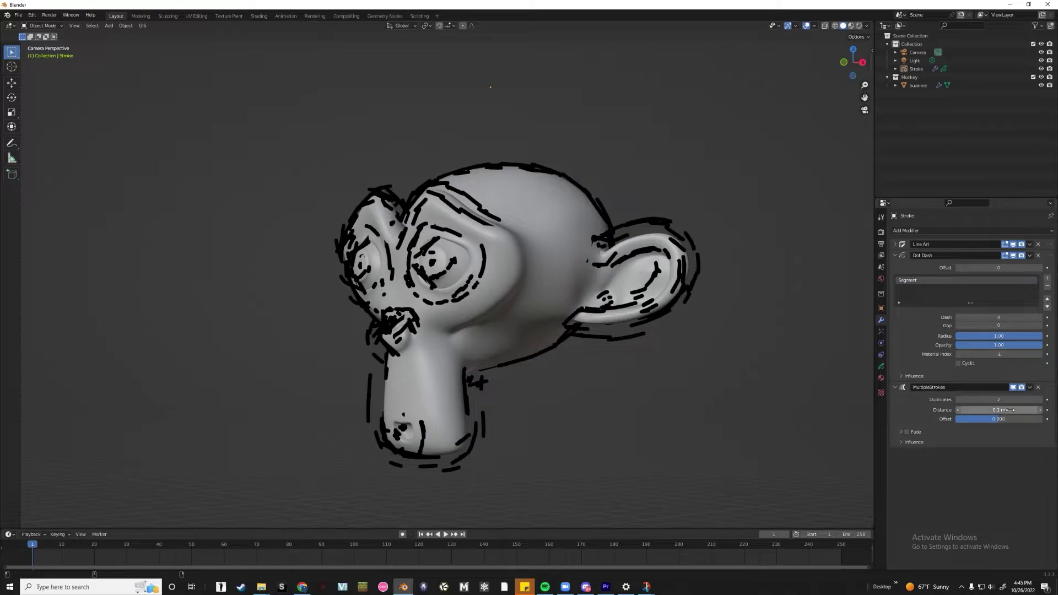
Reduce the Multiple Strokes modifier's distance to about 0.0334 m.
{"action": "mouse_move", "coordinate": [1008, 410]}
{"action": "left_mouse_down"}
{"action": "mouse_move", "coordinate": [969, 410]}
{"action": "mouse_move", "coordinate": [991, 408]}
{"action": "left_mouse_up"}
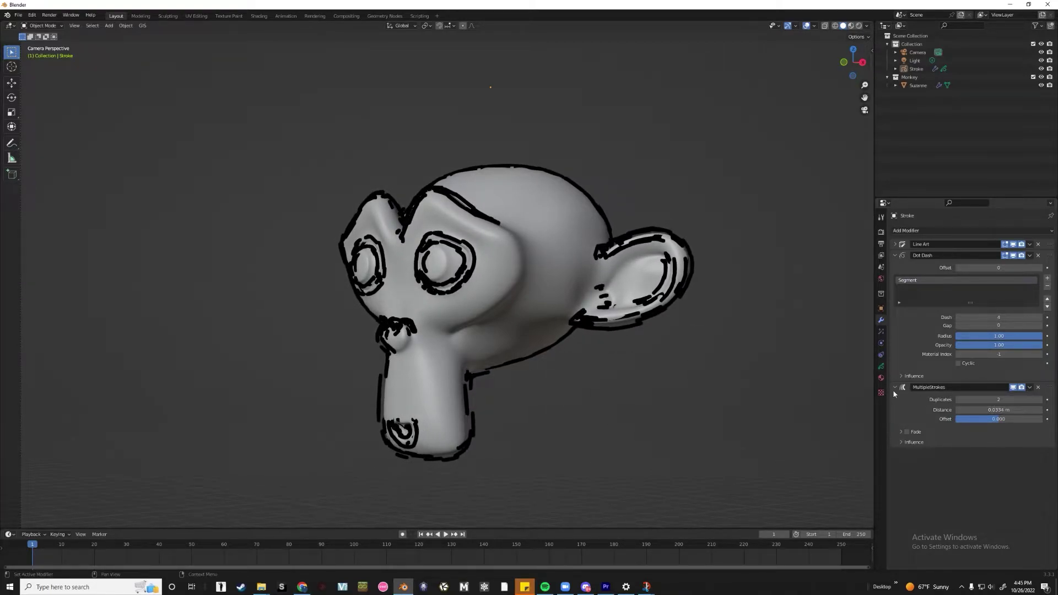
{"action": "scroll", "coordinate": [516, 217], "scroll_direction": "up", "scroll_amount": 1}
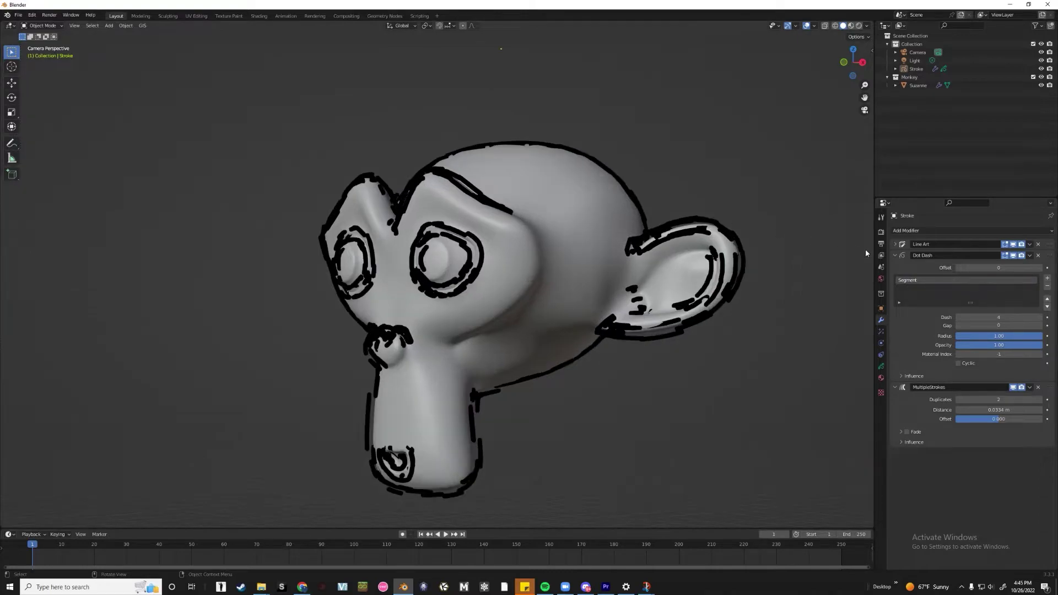
Set the Line Art modifier's line thickness to 5 on the Stroke object.
{"action": "left_click", "coordinate": [894, 244]}
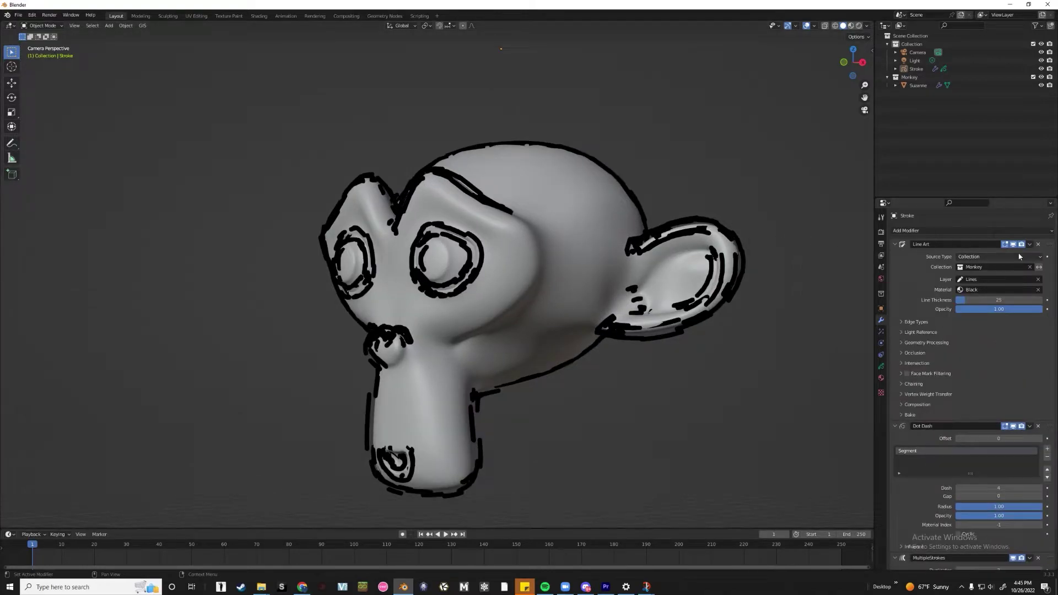
{"action": "left_click", "coordinate": [901, 322]}
{"action": "left_click", "coordinate": [902, 322]}
{"action": "left_click_drag", "start_coordinate": [999, 302], "coordinate": [984, 303]}
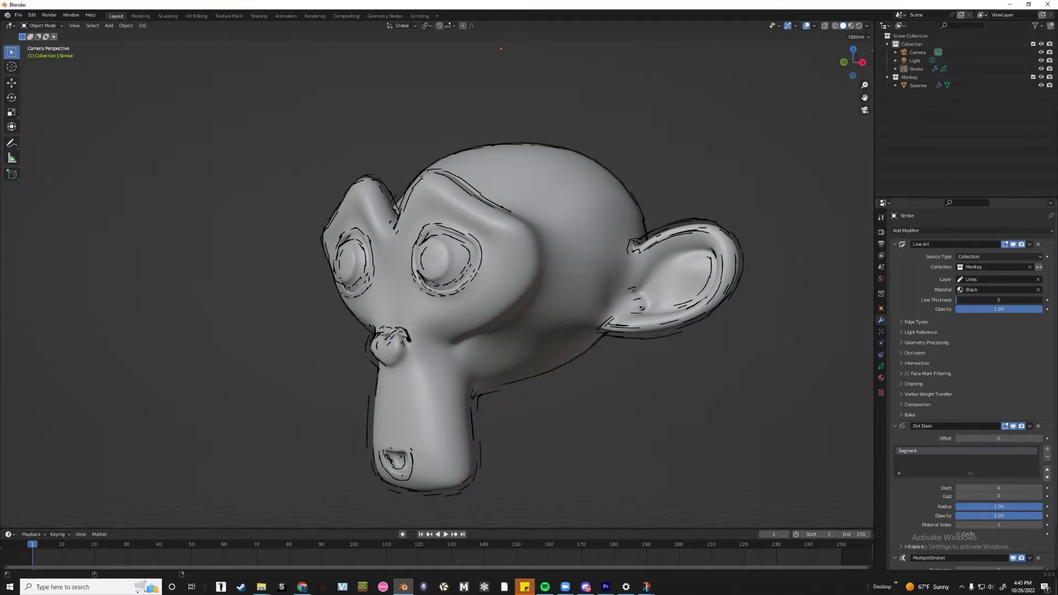
{"action": "scroll", "coordinate": [609, 326], "scroll_direction": "down", "scroll_amount": 2}
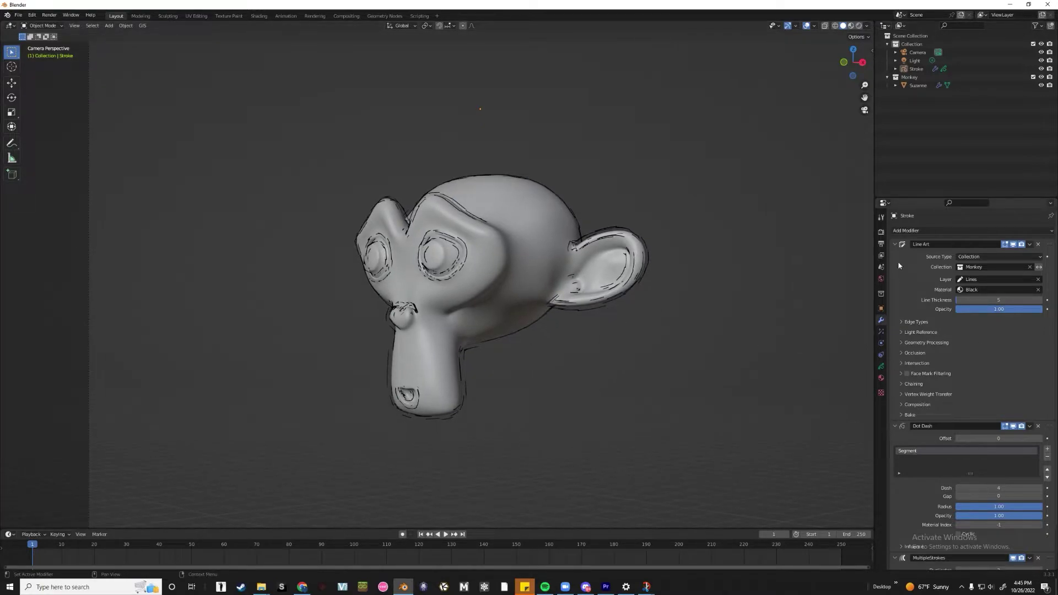
Set the Multiple Strokes modifier's duplicates to 3 and its distance to about 0.0203 m.
{"action": "left_click", "coordinate": [895, 426]}
{"action": "left_click", "coordinate": [895, 426]}
{"action": "left_click", "coordinate": [895, 245]}
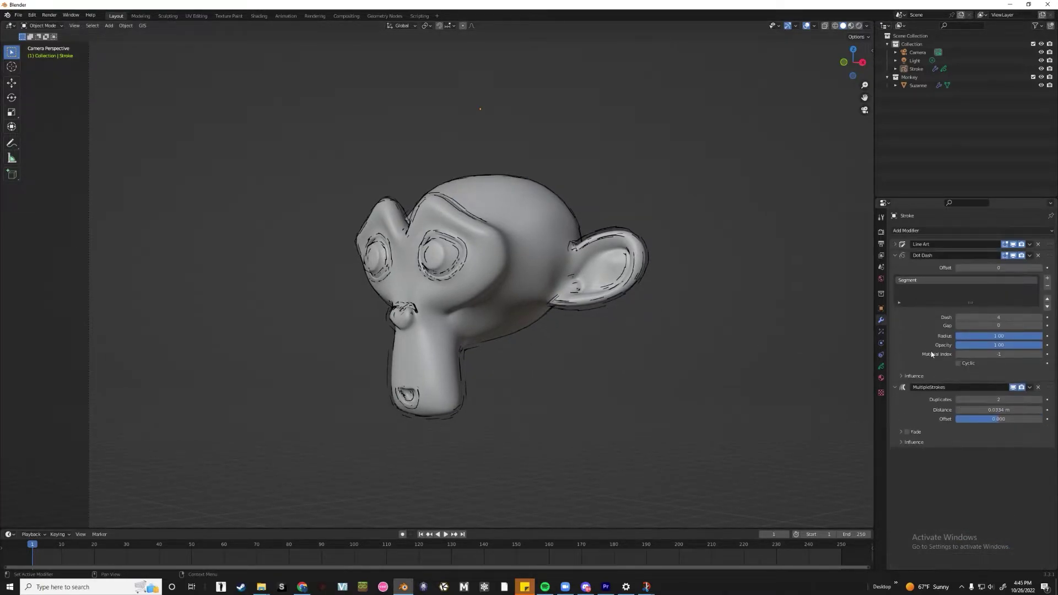
{"action": "mouse_move", "coordinate": [999, 410]}
{"action": "left_mouse_down"}
{"action": "mouse_move", "coordinate": [987, 410]}
{"action": "mouse_move", "coordinate": [1009, 401]}
{"action": "left_mouse_up"}
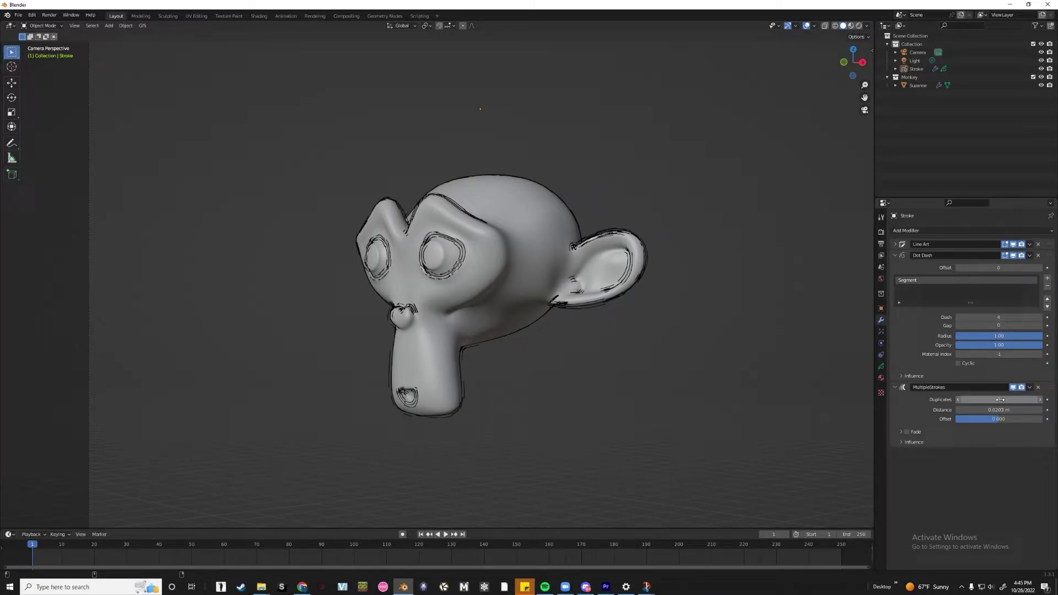
Enable Fade on the Multiple Strokes modifier with center about 0.38, thickness about 0.5 and opacity about 0.66.
{"action": "left_click", "coordinate": [908, 433]}
{"action": "left_click", "coordinate": [902, 433]}
{"action": "mouse_move", "coordinate": [998, 444]}
{"action": "left_mouse_down"}
{"action": "mouse_move", "coordinate": [1042, 444]}
{"action": "mouse_move", "coordinate": [964, 444]}
{"action": "mouse_move", "coordinate": [989, 445]}
{"action": "mouse_move", "coordinate": [1002, 463]}
{"action": "mouse_move", "coordinate": [1043, 462]}
{"action": "mouse_move", "coordinate": [1013, 463]}
{"action": "mouse_move", "coordinate": [1039, 453]}
{"action": "mouse_move", "coordinate": [964, 453]}
{"action": "mouse_move", "coordinate": [1003, 453]}
{"action": "mouse_move", "coordinate": [981, 445]}
{"action": "mouse_move", "coordinate": [990, 444]}
{"action": "left_mouse_up"}
{"action": "scroll", "coordinate": [558, 298], "scroll_direction": "up", "scroll_amount": 4}
{"action": "scroll", "coordinate": [560, 298], "scroll_direction": "down", "scroll_amount": 1}
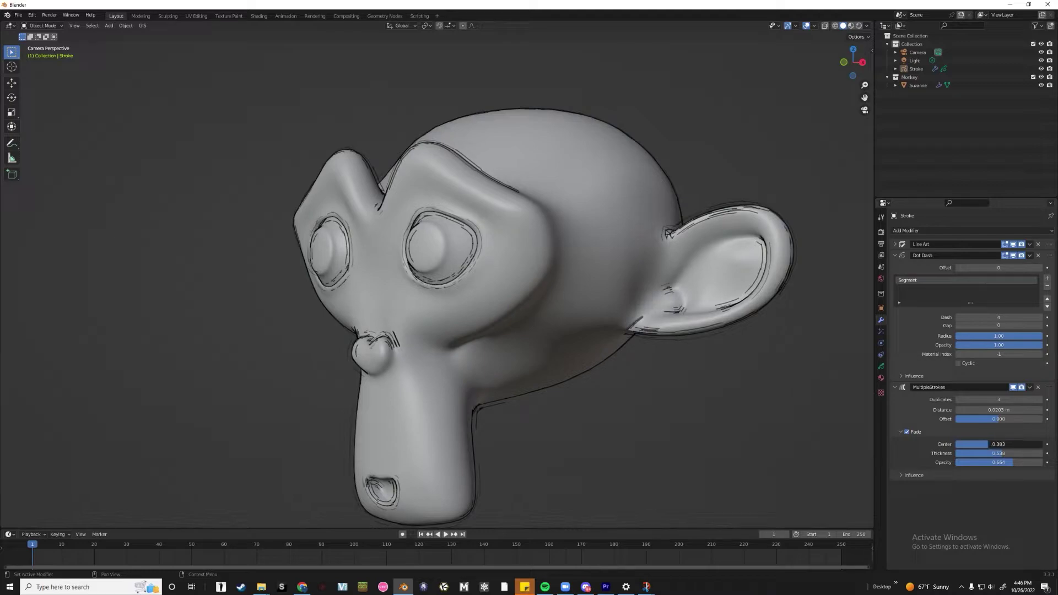
{"action": "scroll", "coordinate": [598, 341], "scroll_direction": "down", "scroll_amount": 4}
{"action": "scroll", "coordinate": [600, 342], "scroll_direction": "up", "scroll_amount": 3}
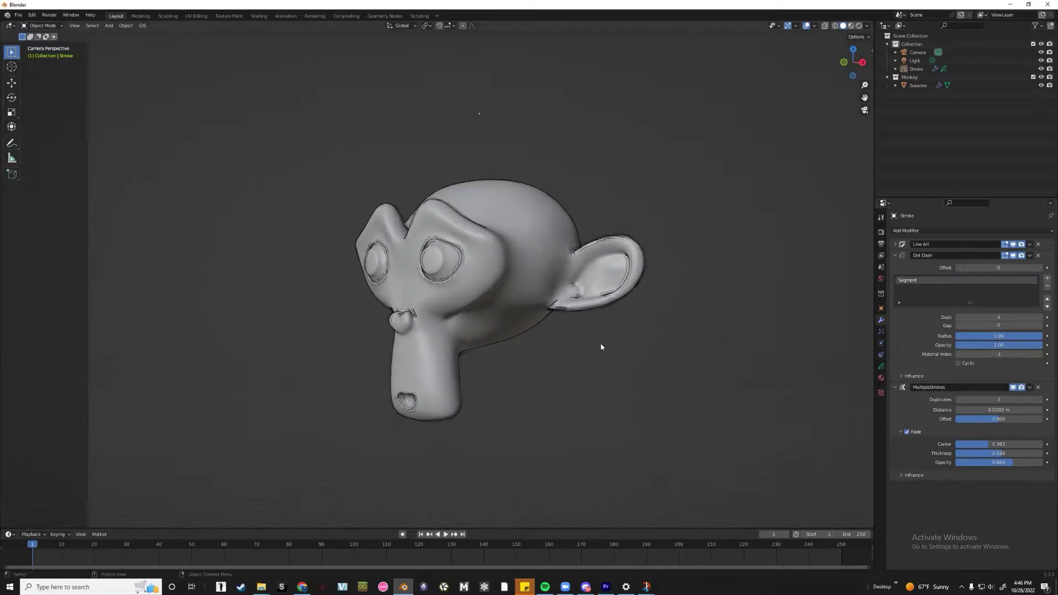
{"action": "middle_click_drag", "start_coordinate": [648, 363], "coordinate": [650, 345], "text": "shift"}
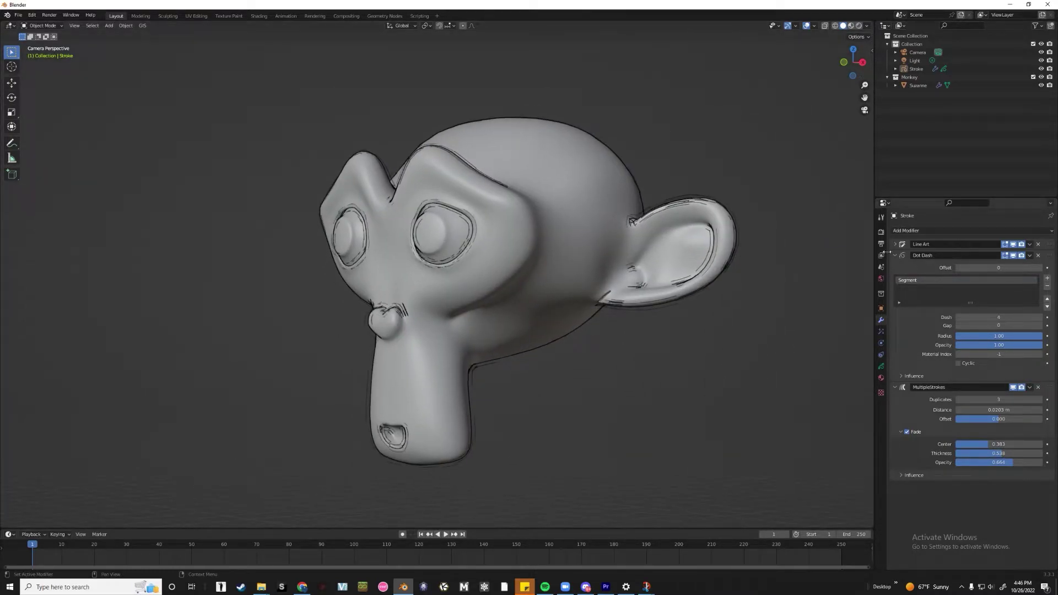
Add a Noise modifier to the Stroke object below Multiple Strokes and enlarge the timeline area.
{"action": "left_click", "coordinate": [895, 255]}
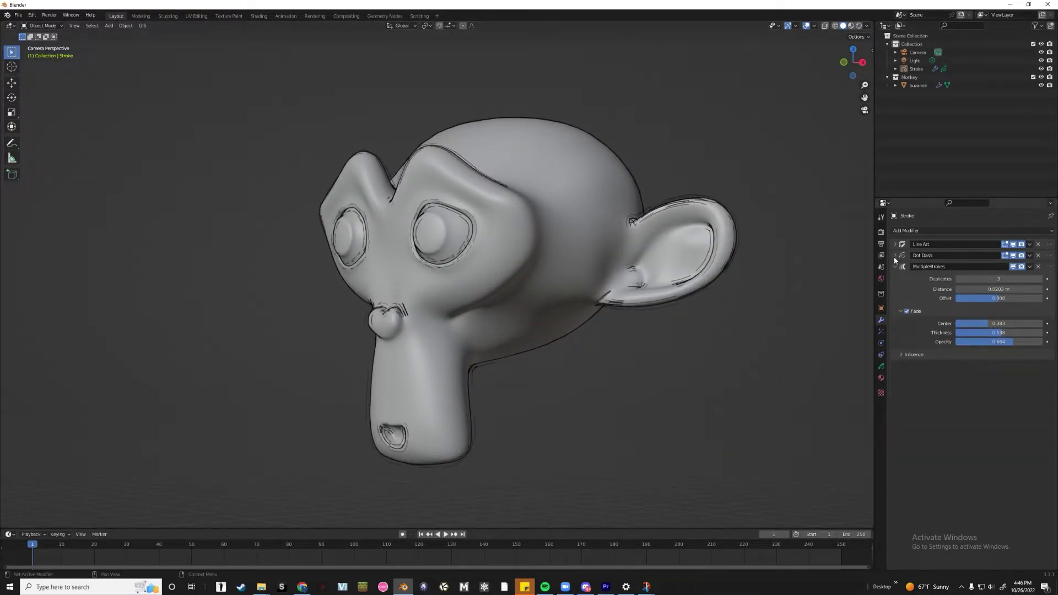
{"action": "left_click", "coordinate": [908, 231]}
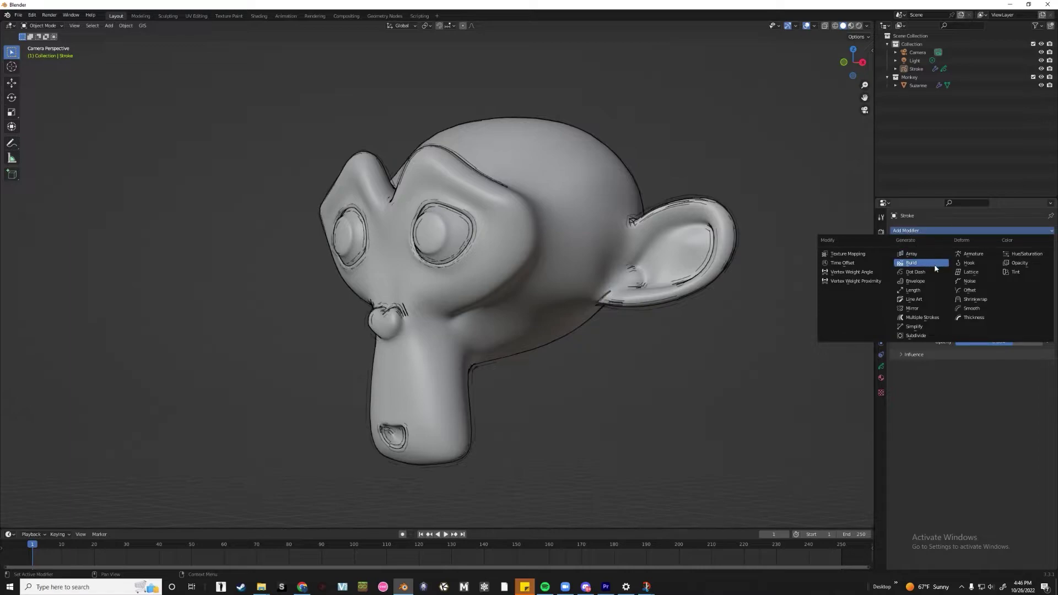
{"action": "left_click", "coordinate": [984, 282]}
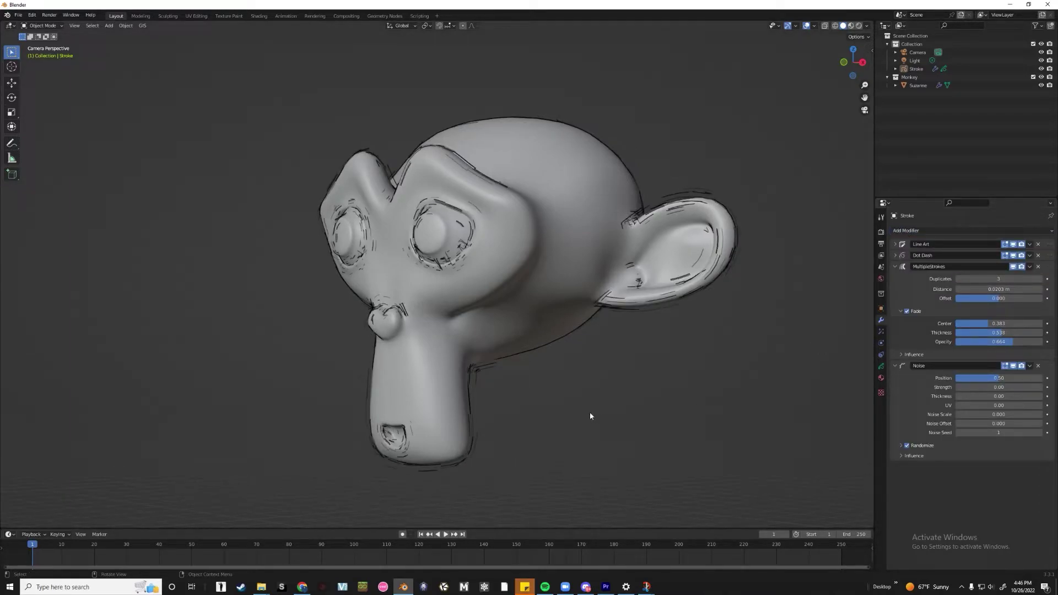
{"action": "left_click_drag", "start_coordinate": [562, 528], "coordinate": [563, 440]}
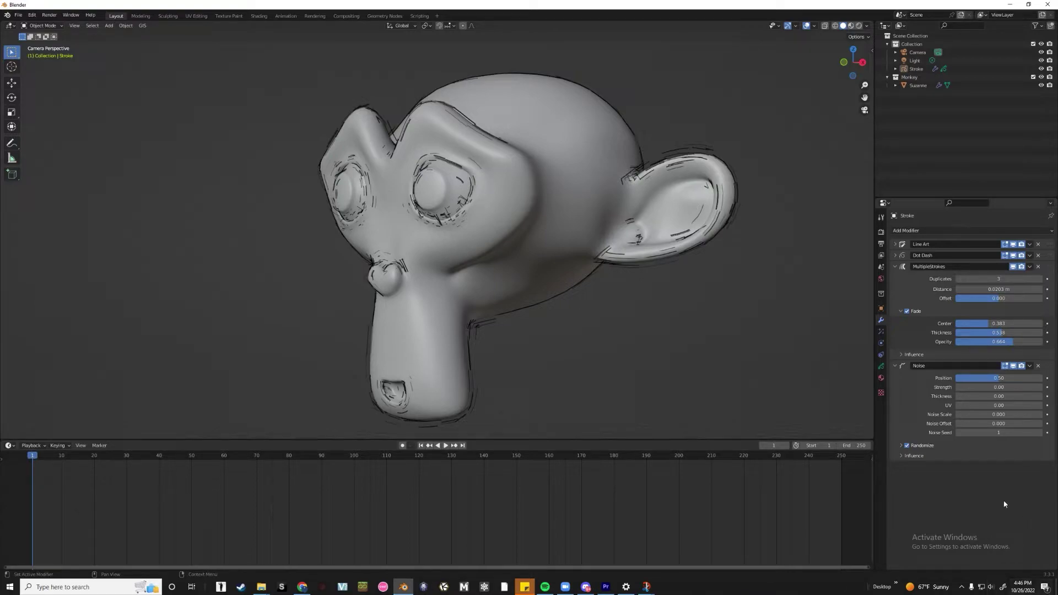
Play the animation to preview how the Noise modifier moves the outlines.
{"action": "left_click", "coordinate": [908, 231]}
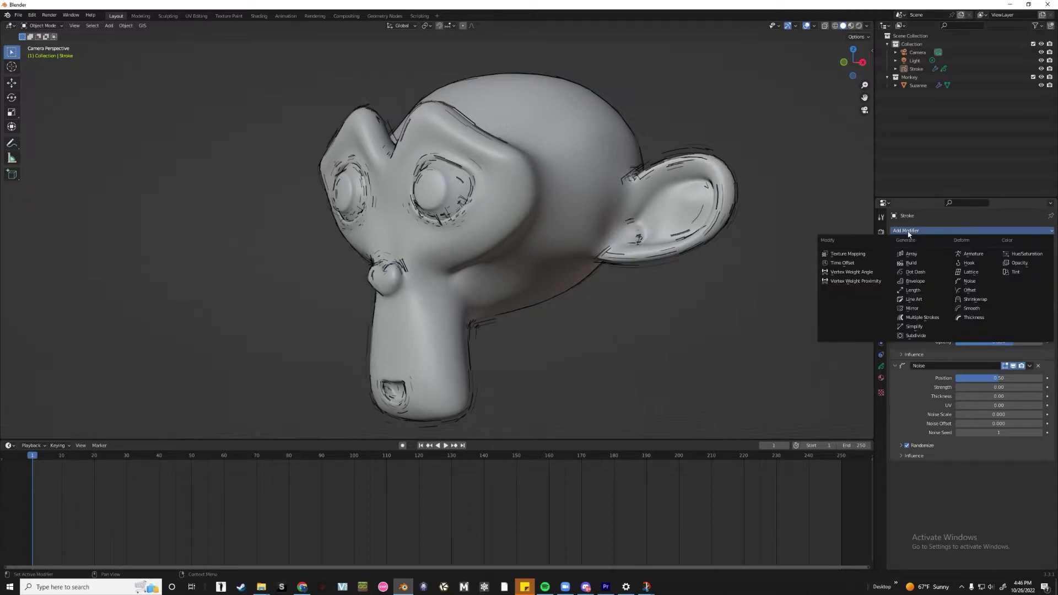
{"action": "scroll", "coordinate": [593, 258], "scroll_direction": "up", "scroll_amount": 1}
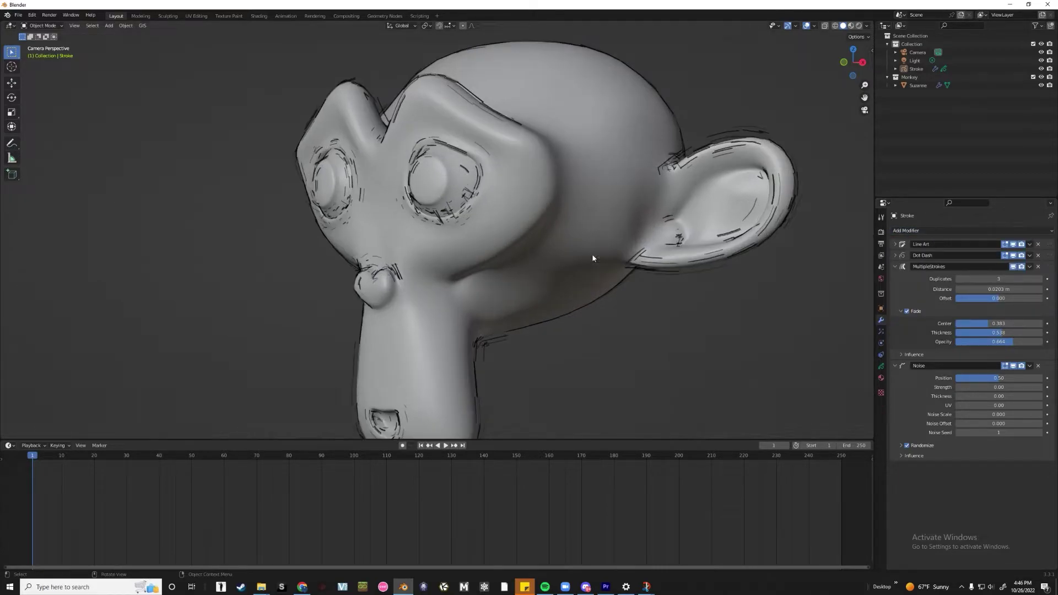
{"action": "scroll", "coordinate": [531, 301], "scroll_direction": "down", "scroll_amount": 1}
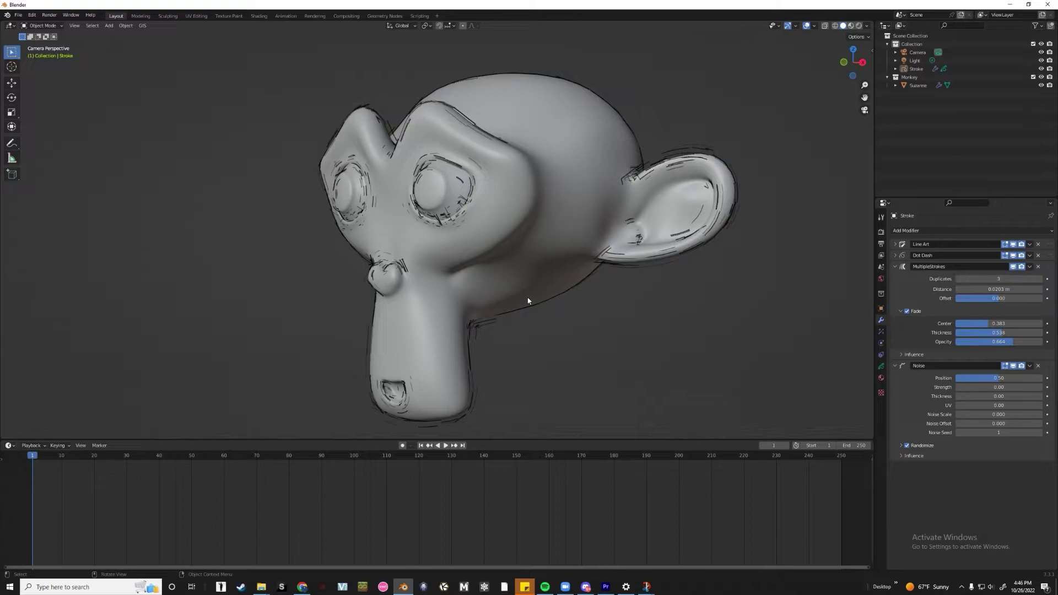
{"action": "key", "text": "space"}
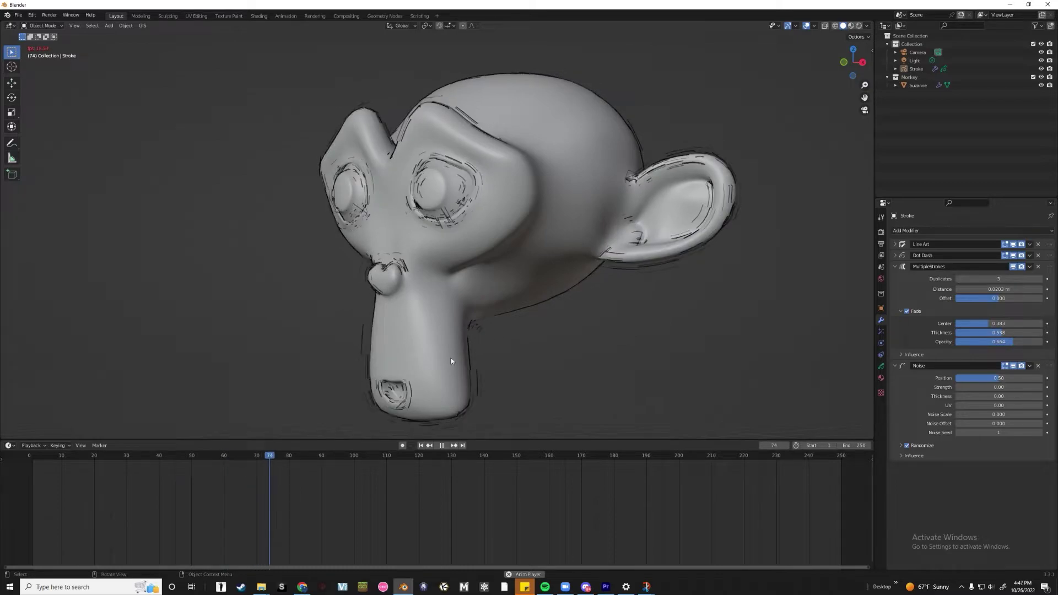
{"action": "key", "text": "Escape"}
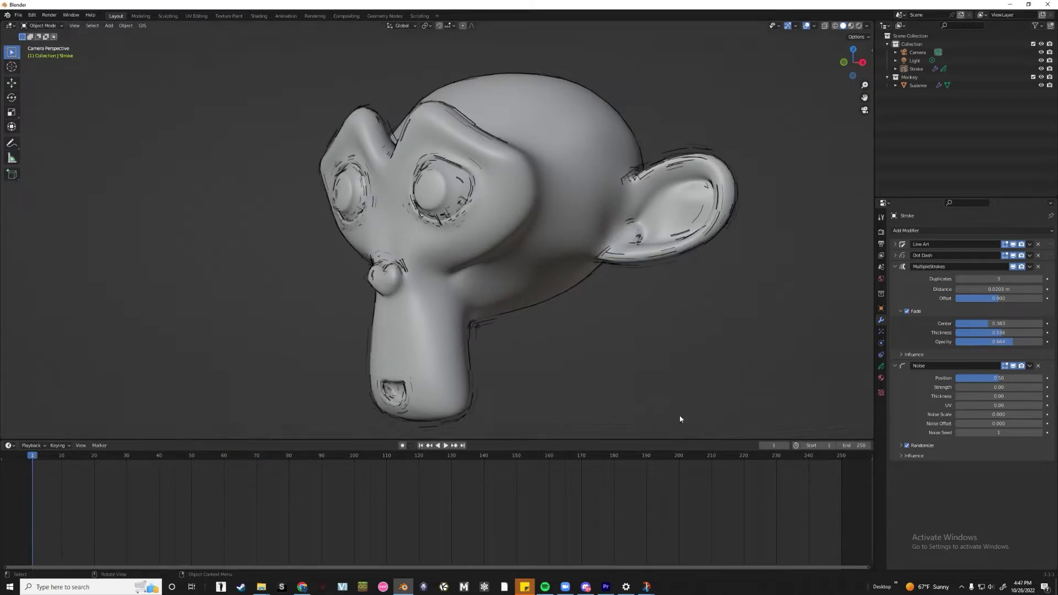
Set the Noise modifier's randomize step to 1, preview the playback and return to the first frame.
{"action": "left_click", "coordinate": [902, 447]}
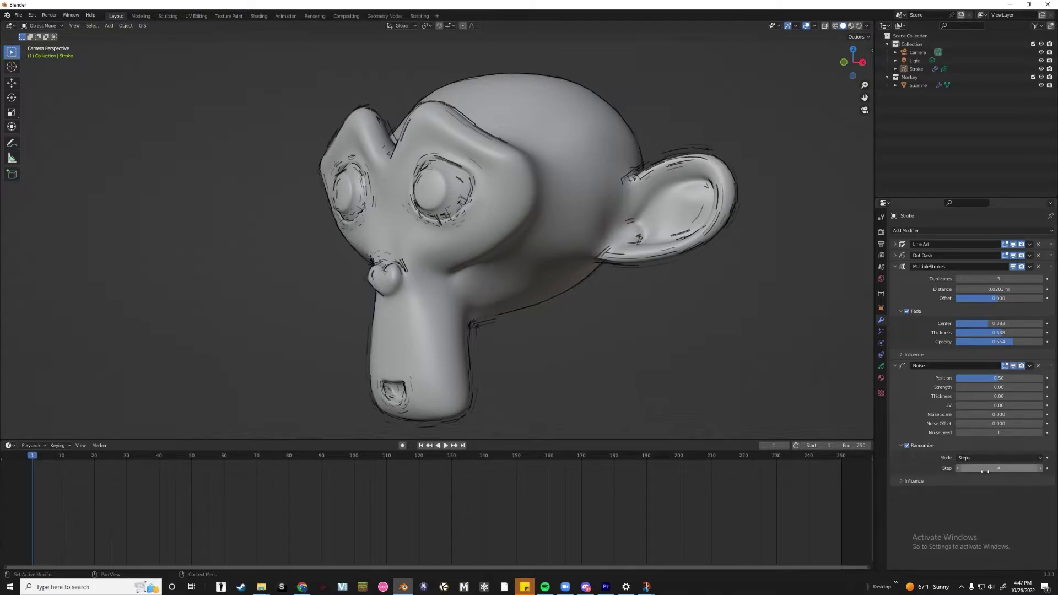
{"action": "left_click", "coordinate": [1031, 469]}
{"action": "type", "text": "1"}
{"action": "key", "text": "Return"}
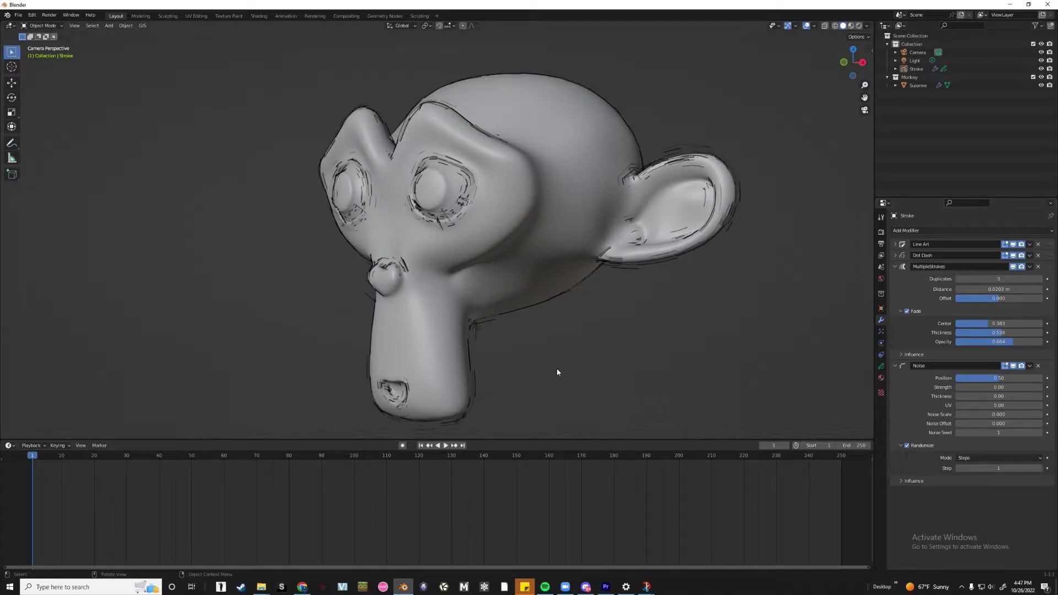
{"action": "key", "text": "space"}
{"action": "key", "text": "space"}
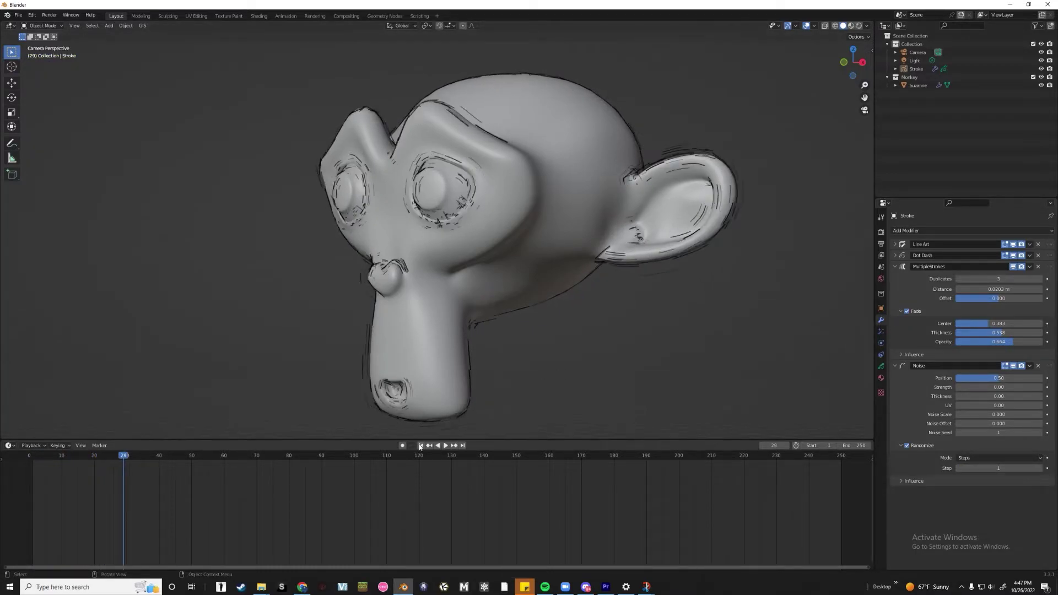
{"action": "left_click", "coordinate": [420, 445]}
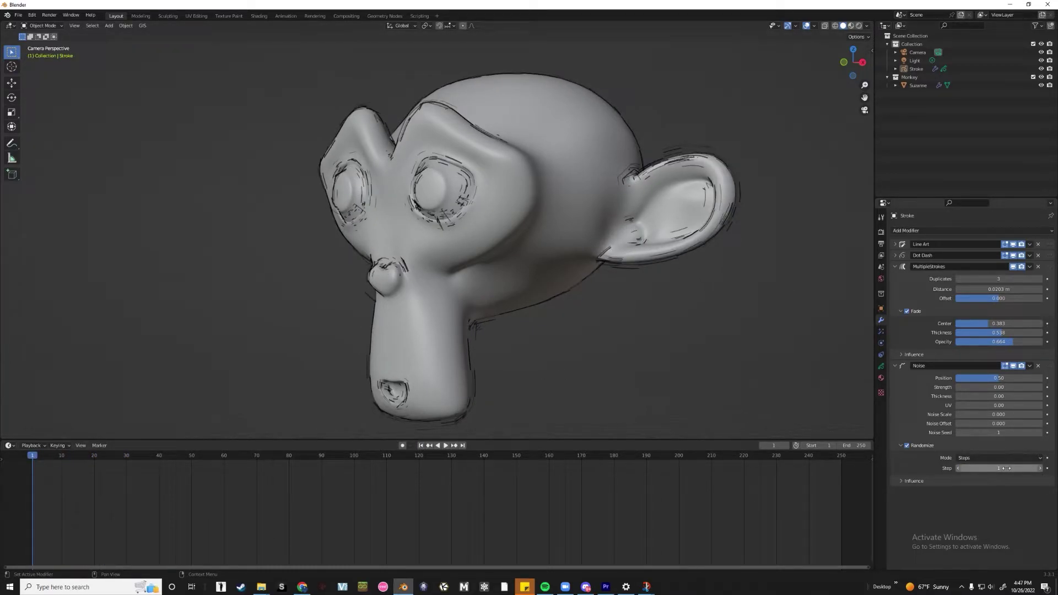
Set the Noise modifier's randomize step back to 4, preview the playback and return to the first frame.
{"action": "left_click", "coordinate": [1004, 467]}
{"action": "type", "text": "4"}
{"action": "key", "text": "Return"}
{"action": "key", "text": "space"}
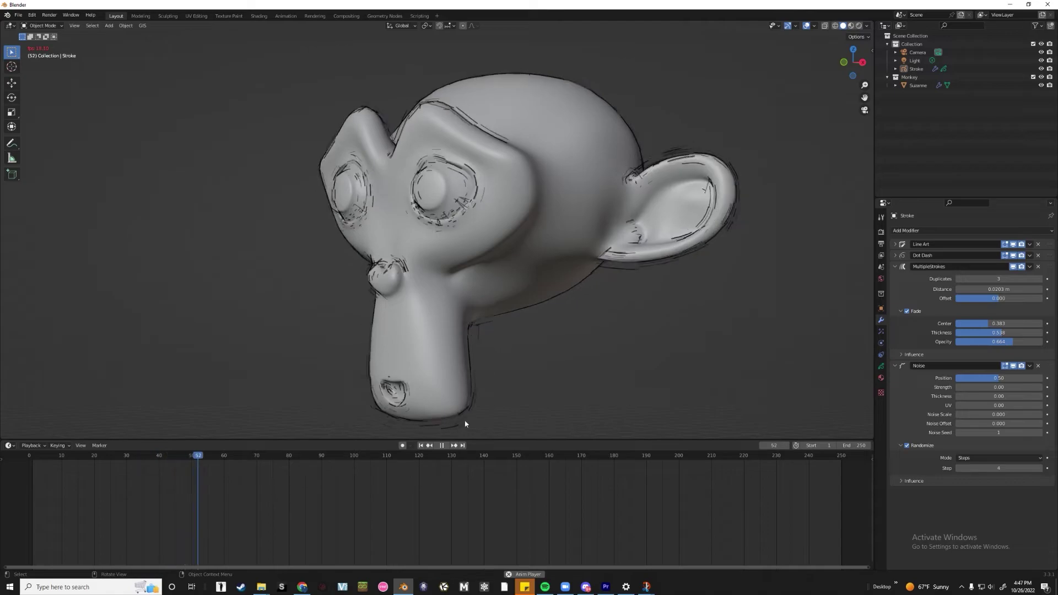
{"action": "key", "text": "space"}
{"action": "left_click", "coordinate": [430, 445]}
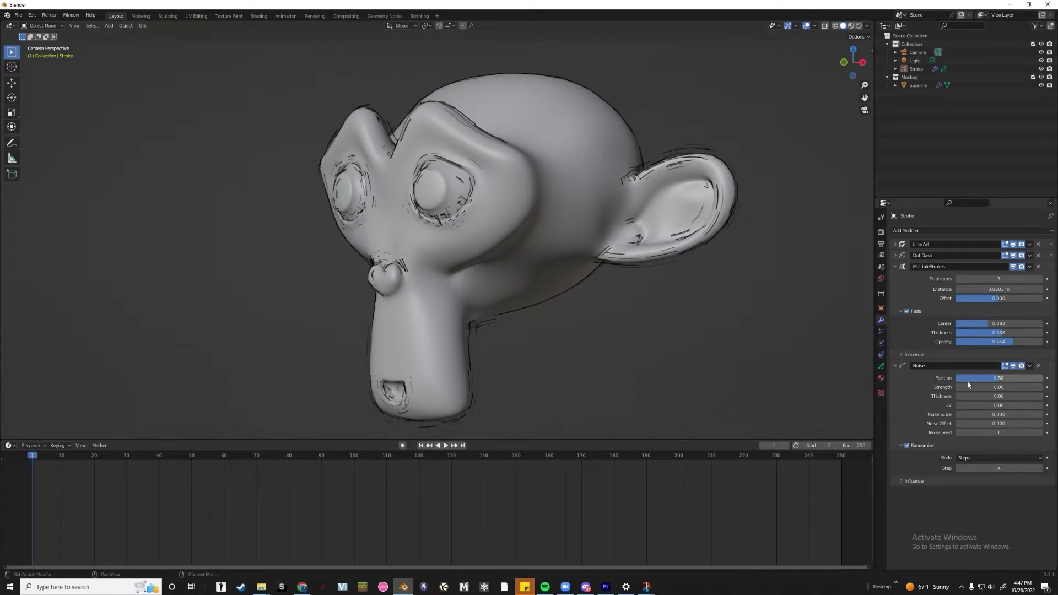
Lower the Noise modifier's position to 0.08 and collapse the Multiple Strokes and Noise settings.
{"action": "left_click_drag", "start_coordinate": [995, 378], "coordinate": [957, 378]}
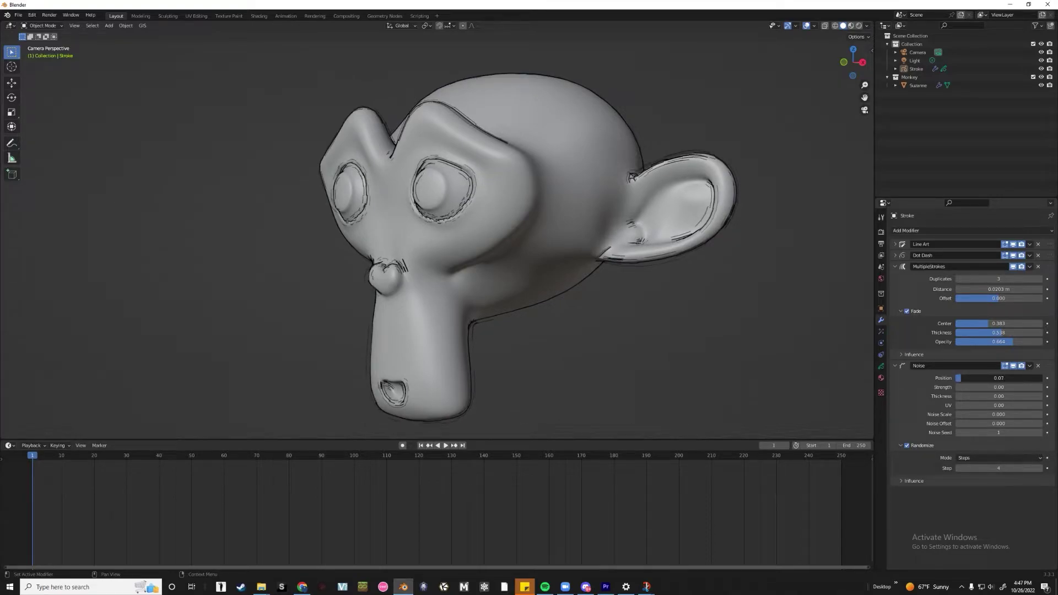
{"action": "left_click", "coordinate": [895, 267]}
{"action": "left_click", "coordinate": [895, 277]}
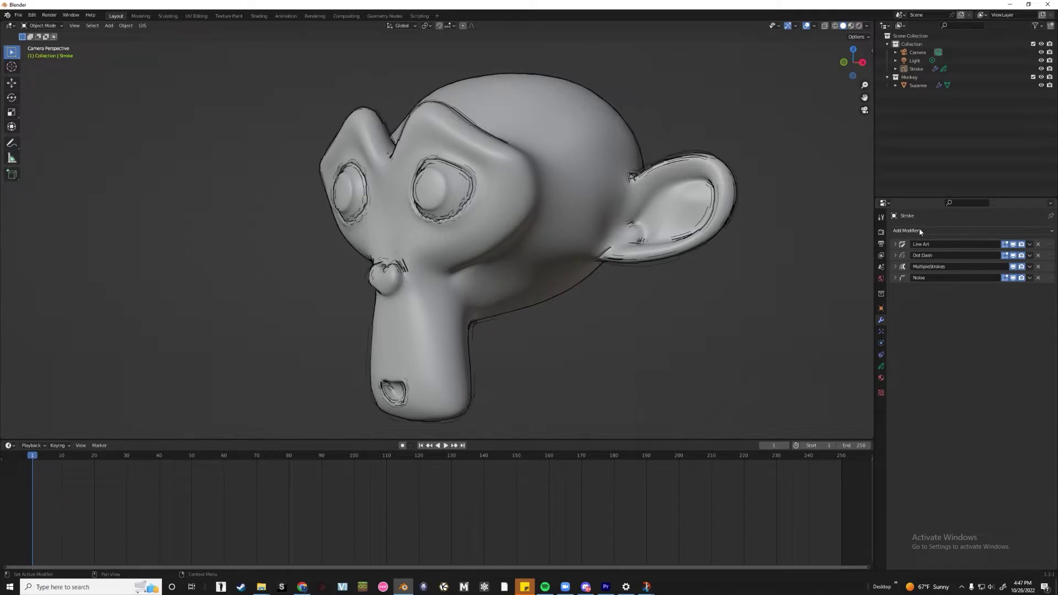
Add a Build modifier to the Stroke object and enable its factor, set to about 0.524.
{"action": "left_click", "coordinate": [937, 231]}
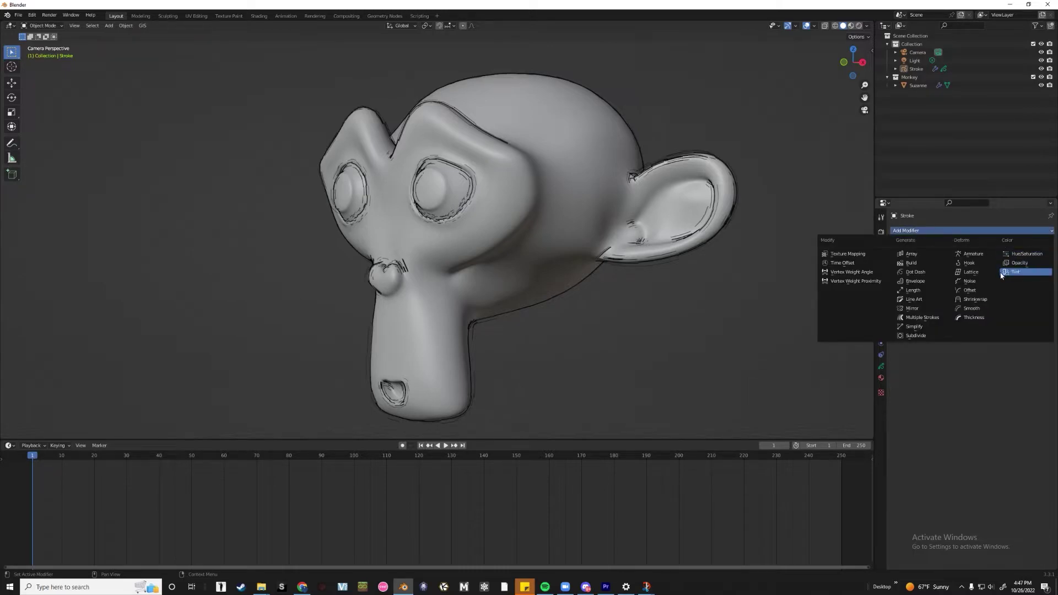
{"action": "left_click", "coordinate": [925, 265]}
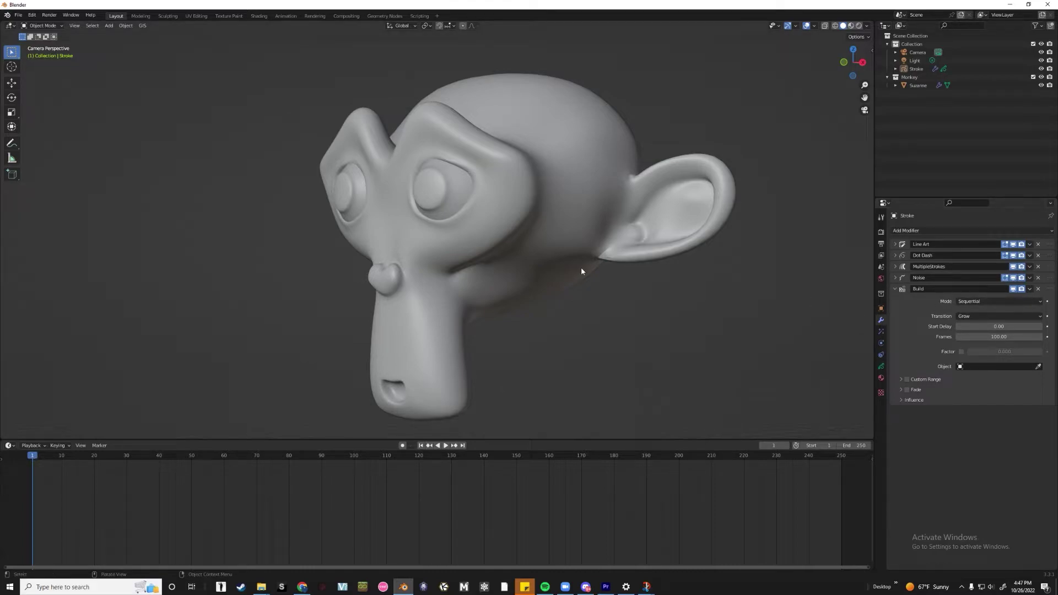
{"action": "left_click", "coordinate": [962, 352]}
{"action": "left_click_drag", "start_coordinate": [989, 352], "coordinate": [1042, 353]}
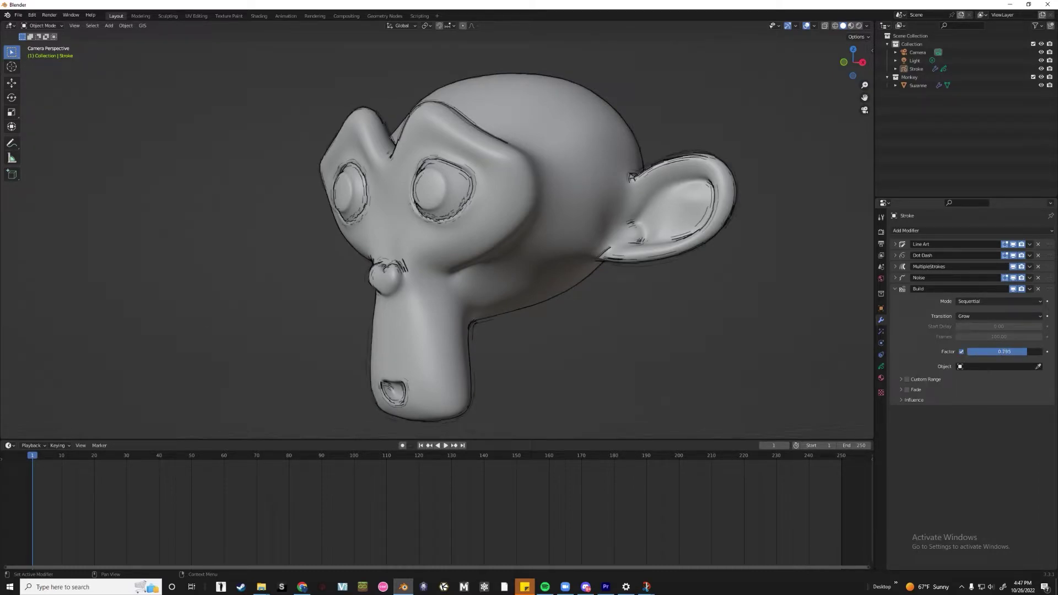
{"action": "left_click_drag", "start_coordinate": [1022, 352], "coordinate": [1007, 351]}
Try the Build modifier above Noise while varying its factor, and return it to below Noise in the stack.
{"action": "left_click_drag", "start_coordinate": [1050, 290], "coordinate": [1046, 280]}
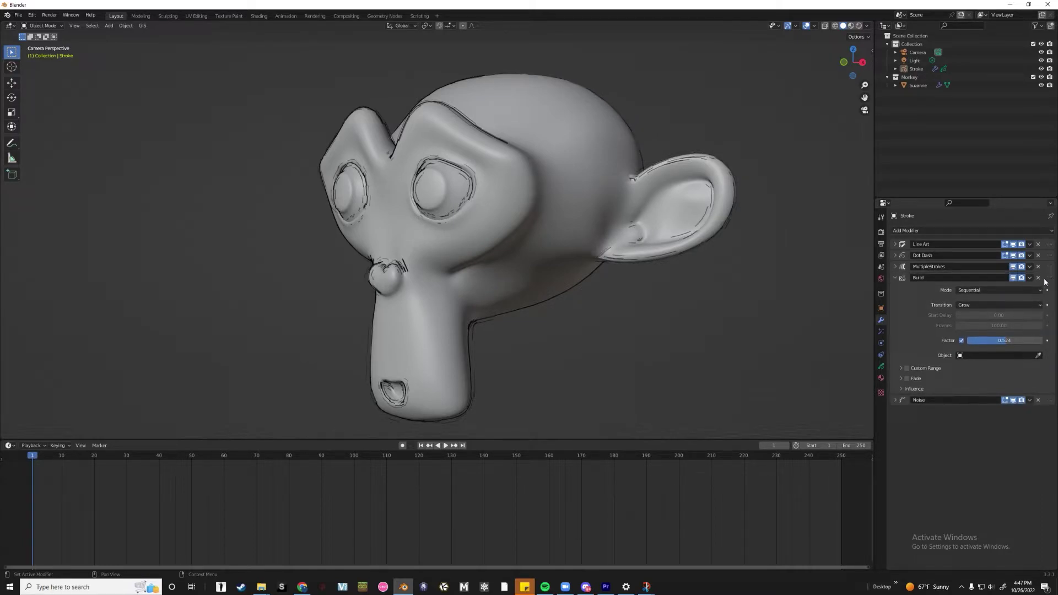
{"action": "left_click_drag", "start_coordinate": [994, 341], "coordinate": [993, 341]}
{"action": "left_click_drag", "start_coordinate": [1005, 341], "coordinate": [1005, 341]}
{"action": "left_click", "coordinate": [895, 278]}
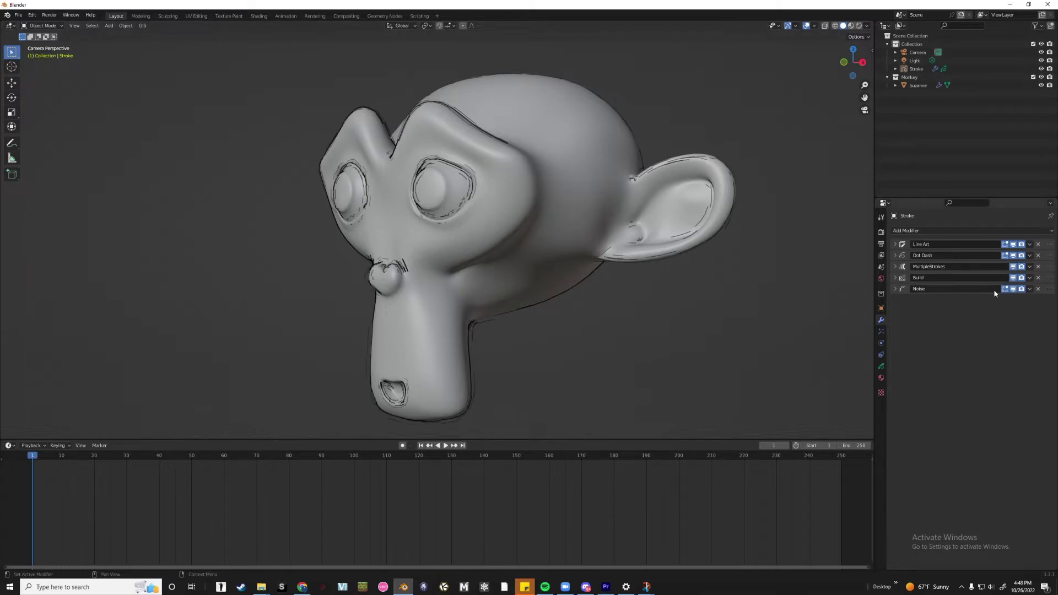
{"action": "mouse_move", "coordinate": [1042, 280]}
{"action": "left_mouse_down"}
{"action": "mouse_move", "coordinate": [1047, 300]}
{"action": "mouse_move", "coordinate": [1042, 293]}
{"action": "left_mouse_up"}
Hide the Suzanne mesh in the viewport and advance to frame 2 to check the outlines alone.
{"action": "middle_click_drag", "start_coordinate": [603, 188], "coordinate": [542, 164]}
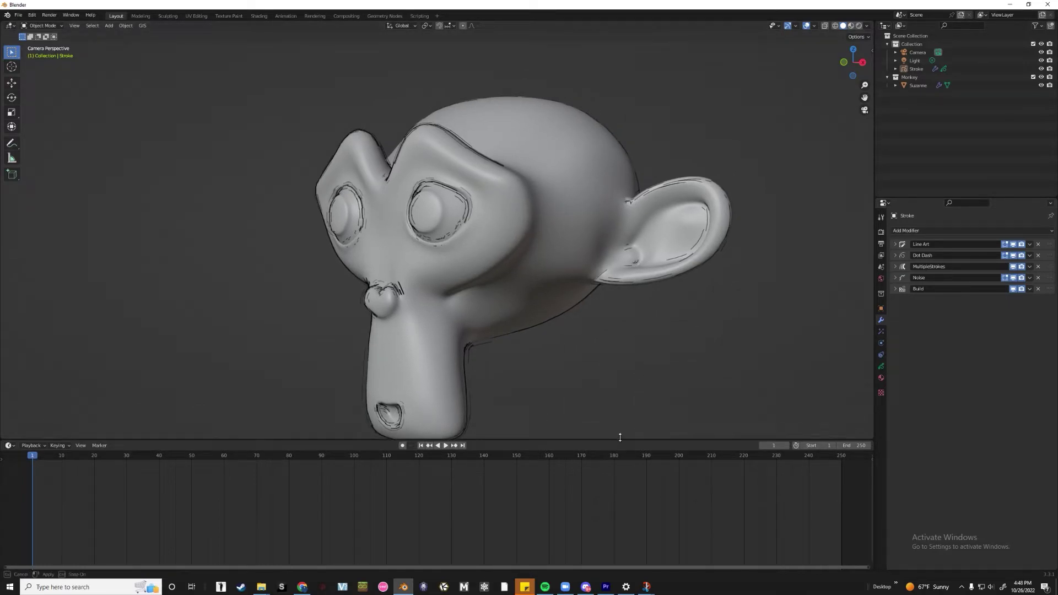
{"action": "left_click_drag", "start_coordinate": [620, 441], "coordinate": [612, 426]}
{"action": "left_click", "coordinate": [570, 202]}
{"action": "scroll", "coordinate": [570, 203], "scroll_direction": "down", "scroll_amount": 3}
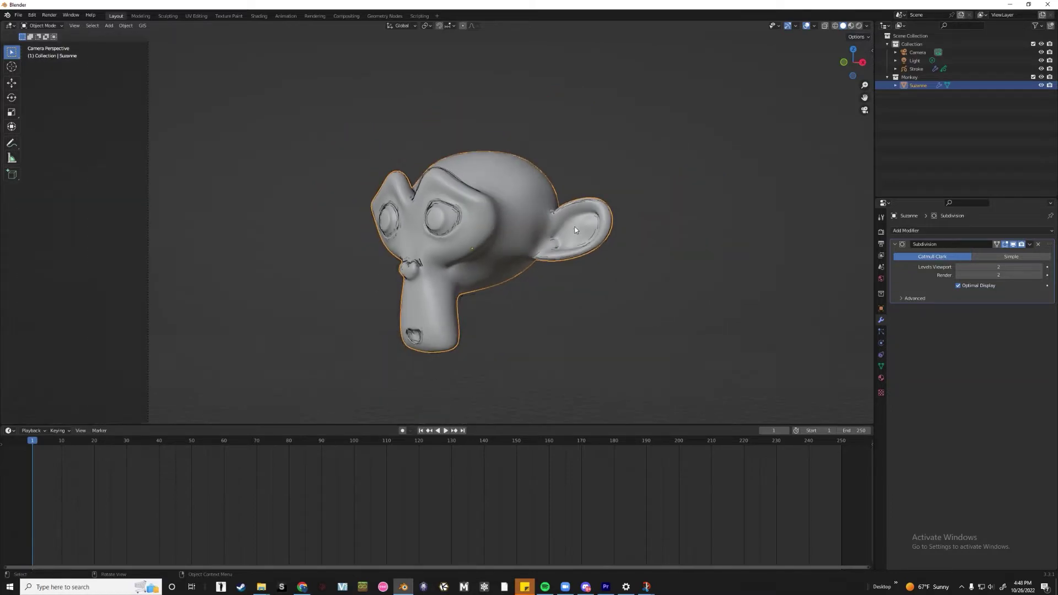
{"action": "scroll", "coordinate": [512, 224], "scroll_direction": "up", "scroll_amount": 1}
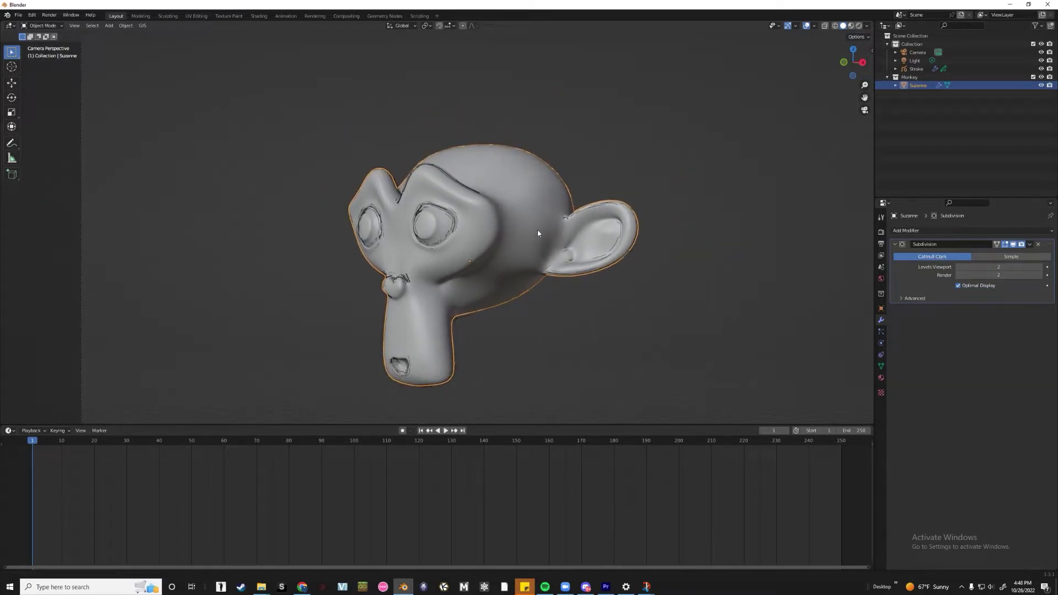
{"action": "middle_click_drag", "start_coordinate": [539, 233], "coordinate": [495, 236]}
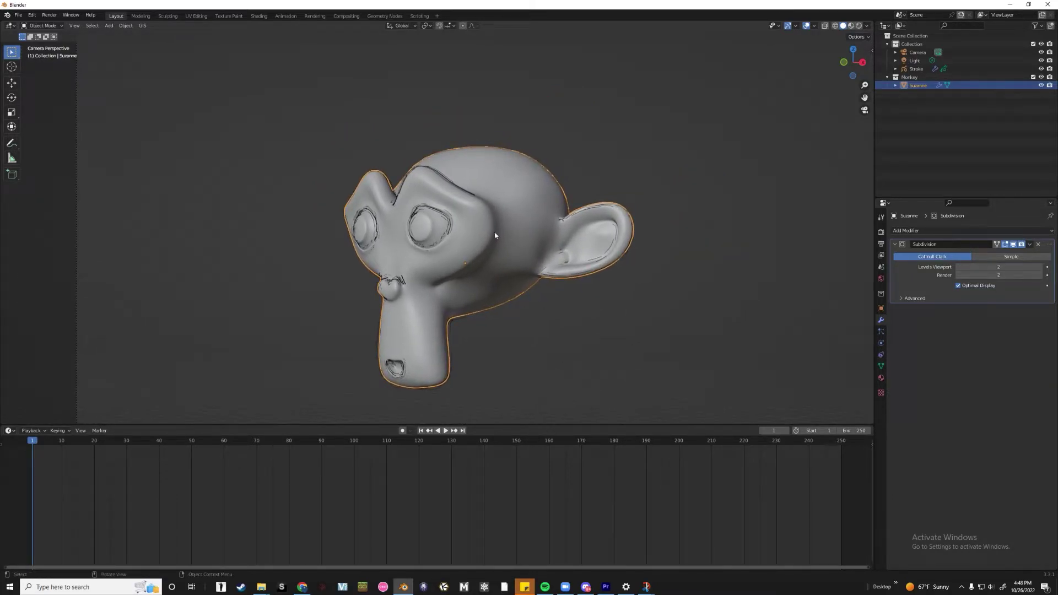
{"action": "key", "text": "h"}
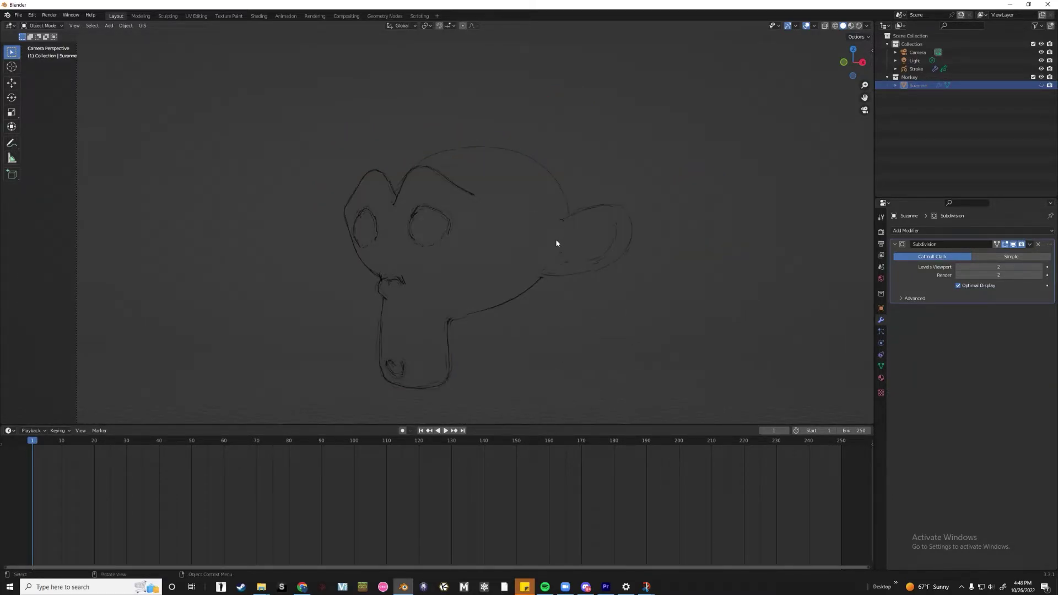
{"action": "key", "text": "Right"}
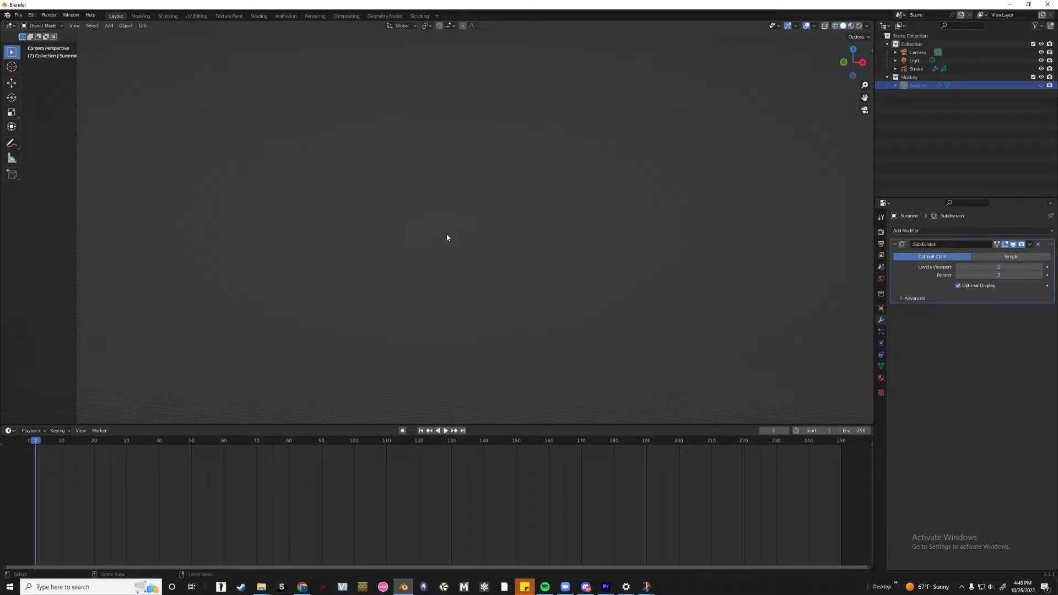
Return to frame 1, unhide the Suzanne mesh, and advance to frame 2.
{"action": "key", "text": "Left"}
{"action": "key", "text": "alt+h"}
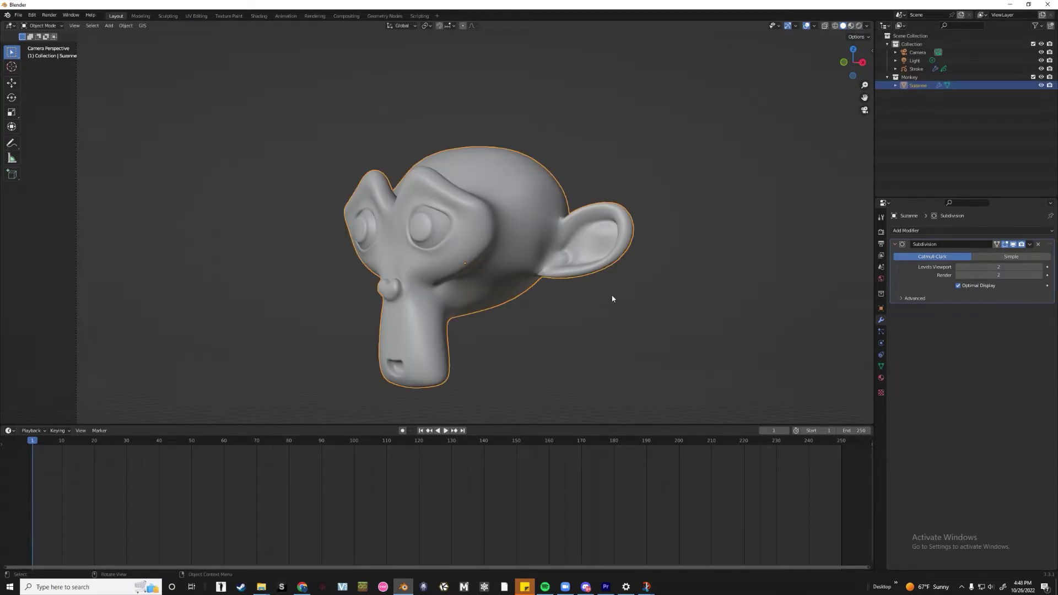
{"action": "key", "text": "Right"}
Switch to the Shading workspace and look at the outlined monkey head through the scene camera.
{"action": "scroll", "coordinate": [551, 198], "scroll_direction": "up", "scroll_amount": 2}
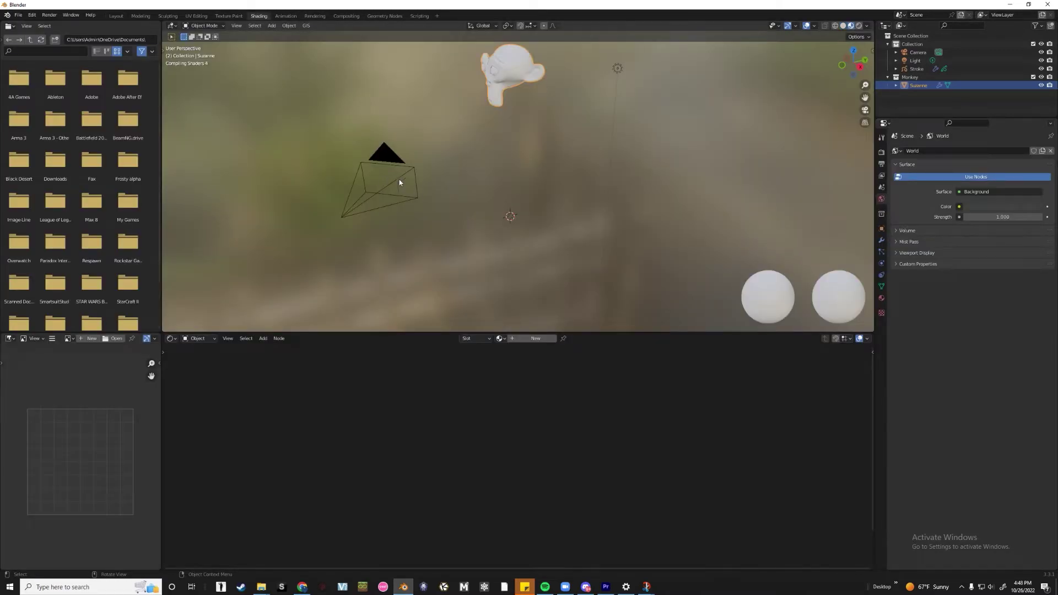
{"action": "scroll", "coordinate": [399, 182], "scroll_direction": "down", "scroll_amount": 3}
{"action": "key", "text": "KP_0"}
{"action": "key", "text": "KP_0"}
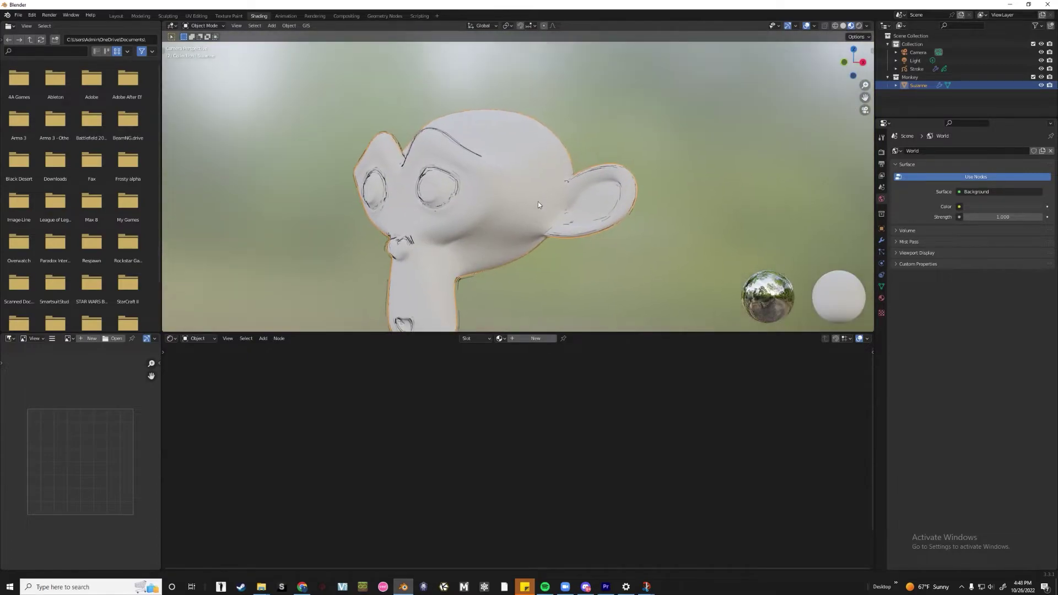
{"action": "scroll", "coordinate": [546, 152], "scroll_direction": "down", "scroll_amount": 3}
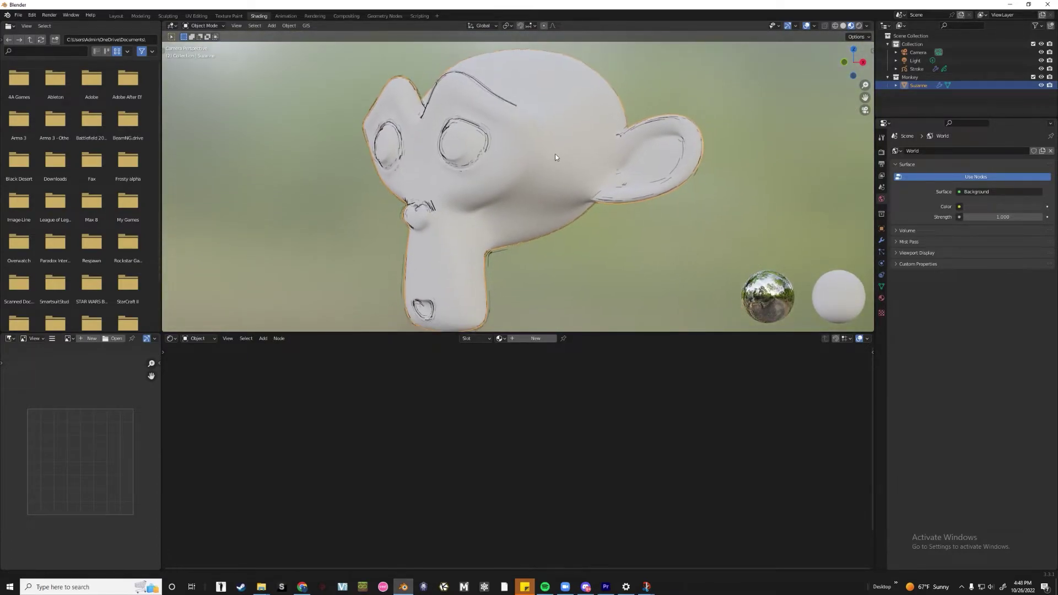
Create a new material on the Suzanne mesh and enlarge the node editing area.
{"action": "left_click", "coordinate": [534, 339]}
{"action": "scroll", "coordinate": [549, 428], "scroll_direction": "down", "scroll_amount": 1}
{"action": "middle_click_drag", "start_coordinate": [549, 429], "coordinate": [531, 465], "text": "shift"}
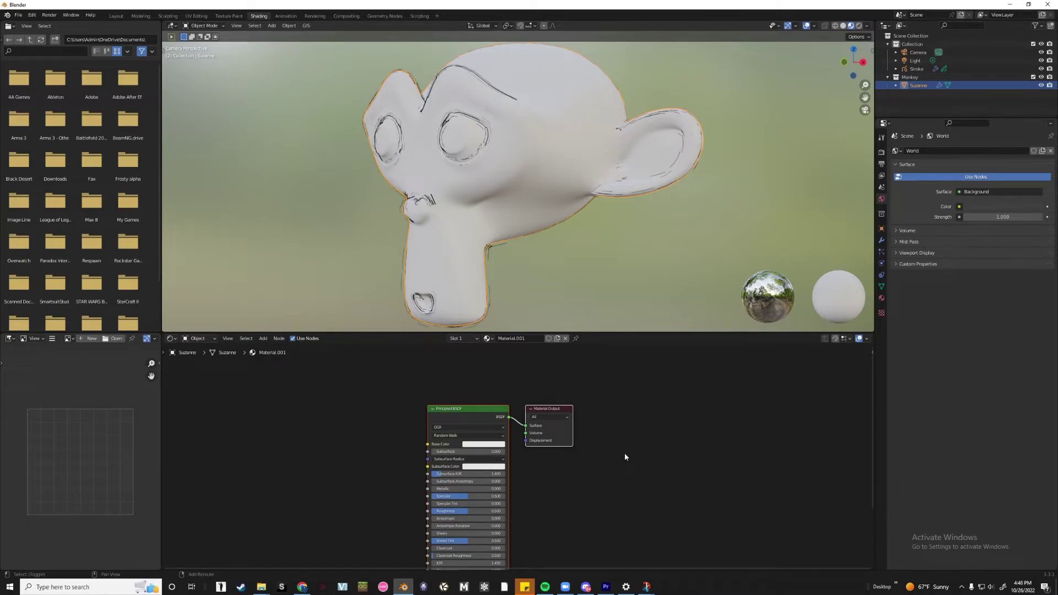
{"action": "middle_click_drag", "start_coordinate": [624, 453], "coordinate": [623, 425], "text": "shift"}
{"action": "left_click_drag", "start_coordinate": [605, 333], "coordinate": [604, 319]}
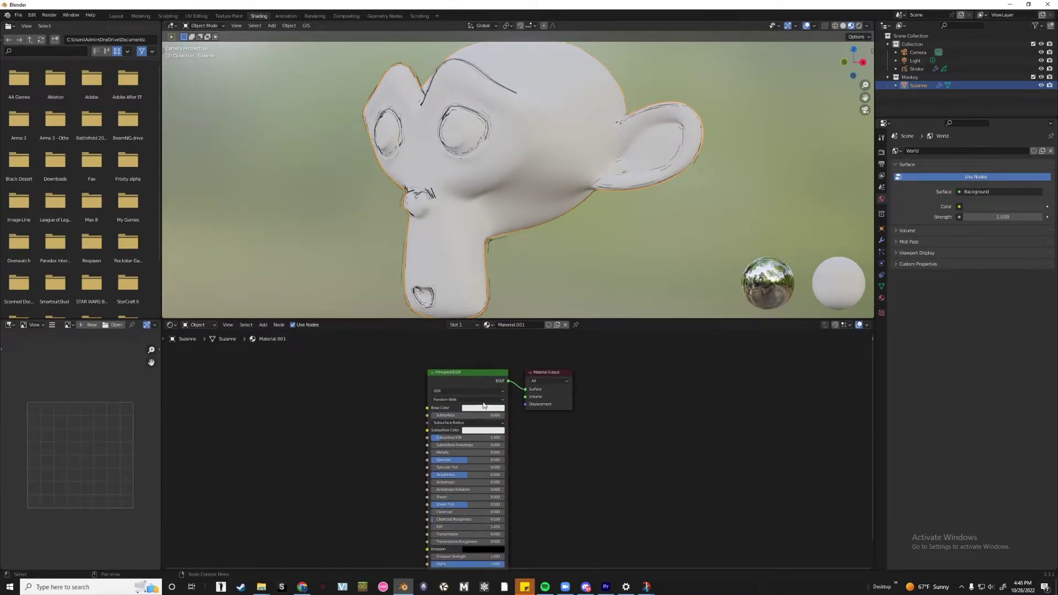
Replace the Principled BSDF node with a Transparent BSDF connected to the Material Output's Surface input.
{"action": "left_click", "coordinate": [442, 379]}
{"action": "key", "text": "Delete"}
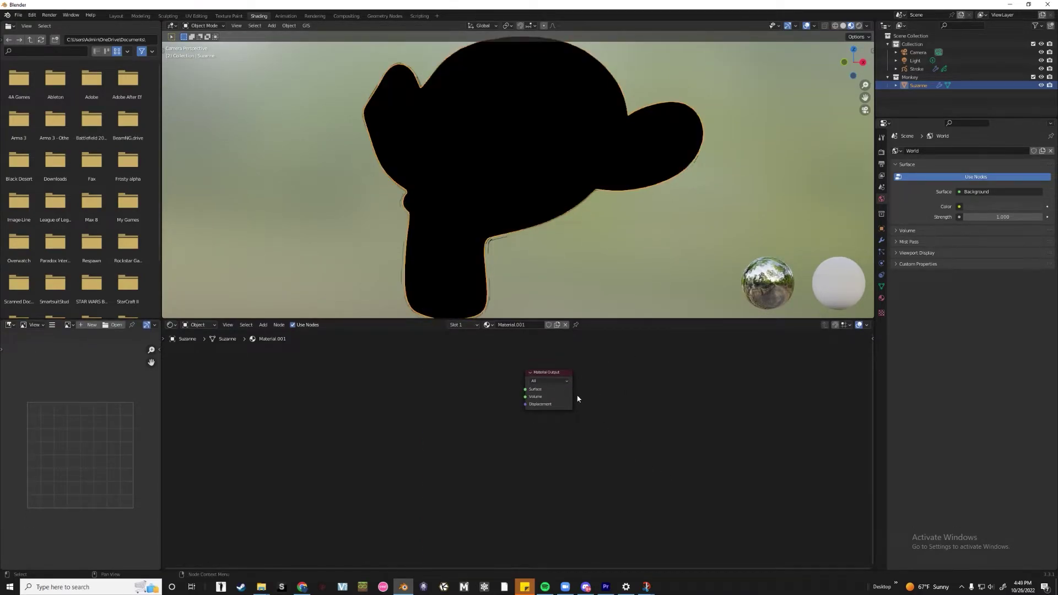
{"action": "key", "text": "shift+a"}
{"action": "type", "text": "tra"}
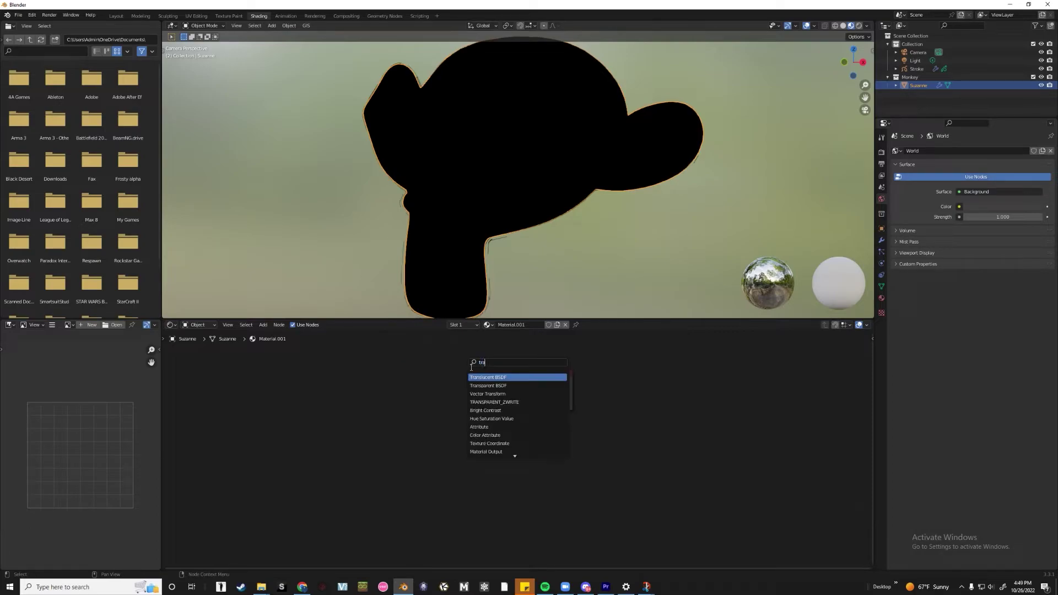
{"action": "left_click", "coordinate": [489, 384]}
{"action": "left_click", "coordinate": [405, 388]}
{"action": "left_click_drag", "start_coordinate": [429, 389], "coordinate": [526, 390]}
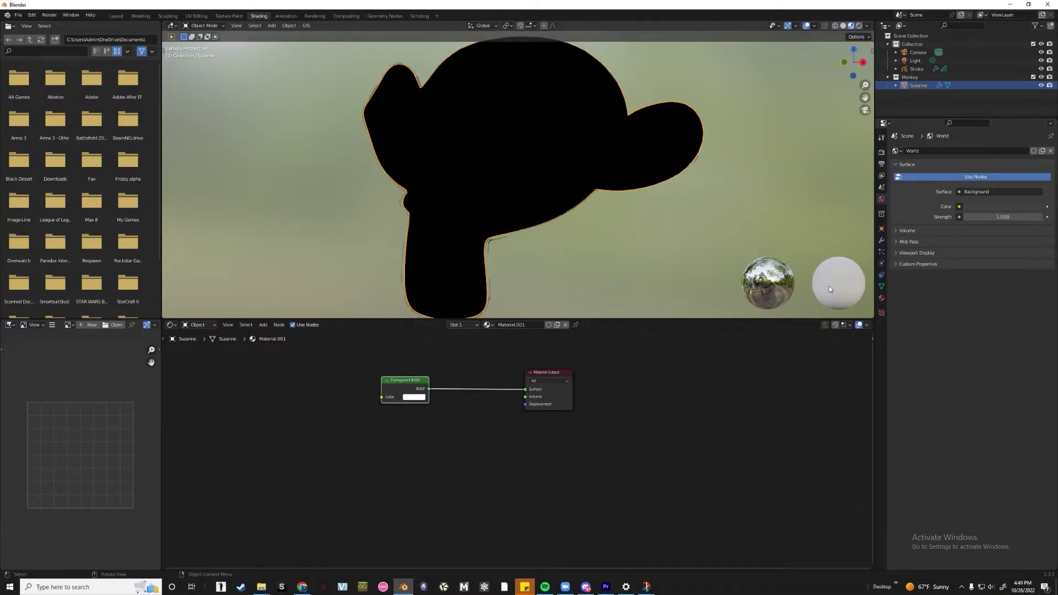
Set the blend mode of Suzanne's material to Alpha Blend and deselect the mesh.
{"action": "left_click", "coordinate": [881, 299]}
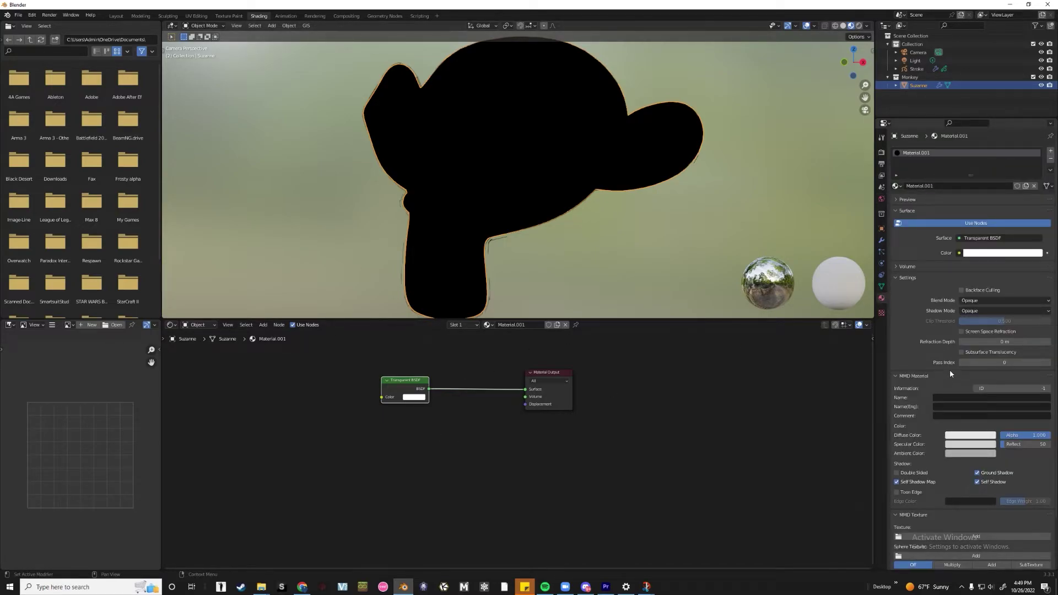
{"action": "left_click", "coordinate": [978, 301]}
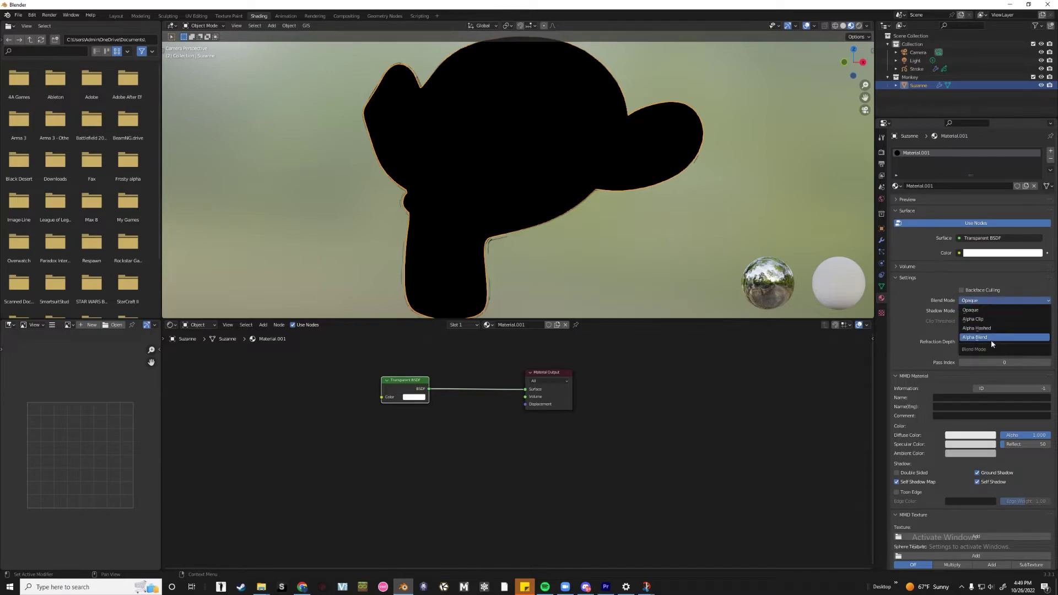
{"action": "left_click", "coordinate": [987, 337]}
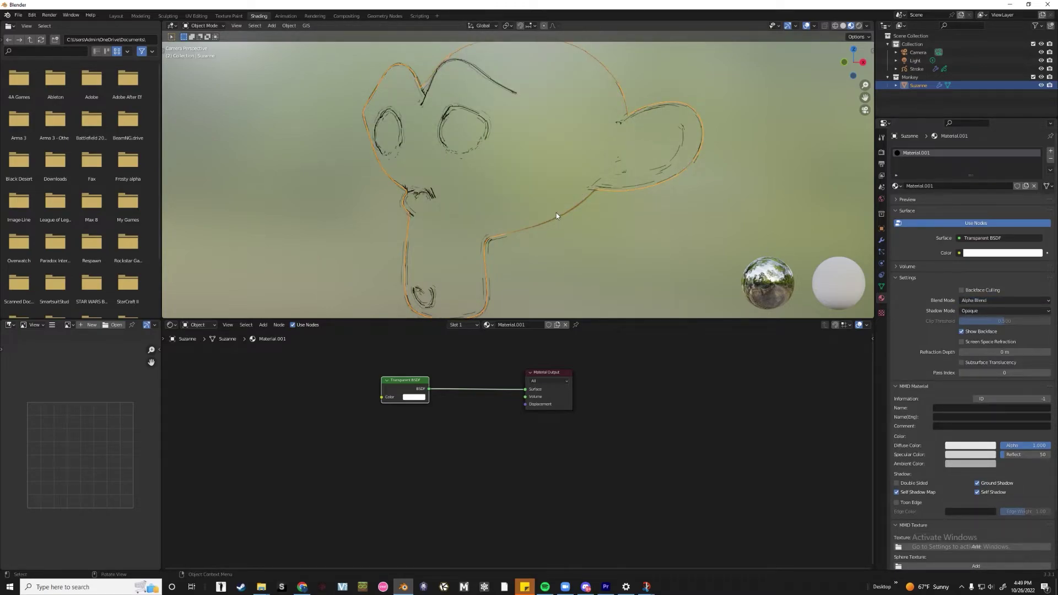
{"action": "left_click", "coordinate": [624, 237]}
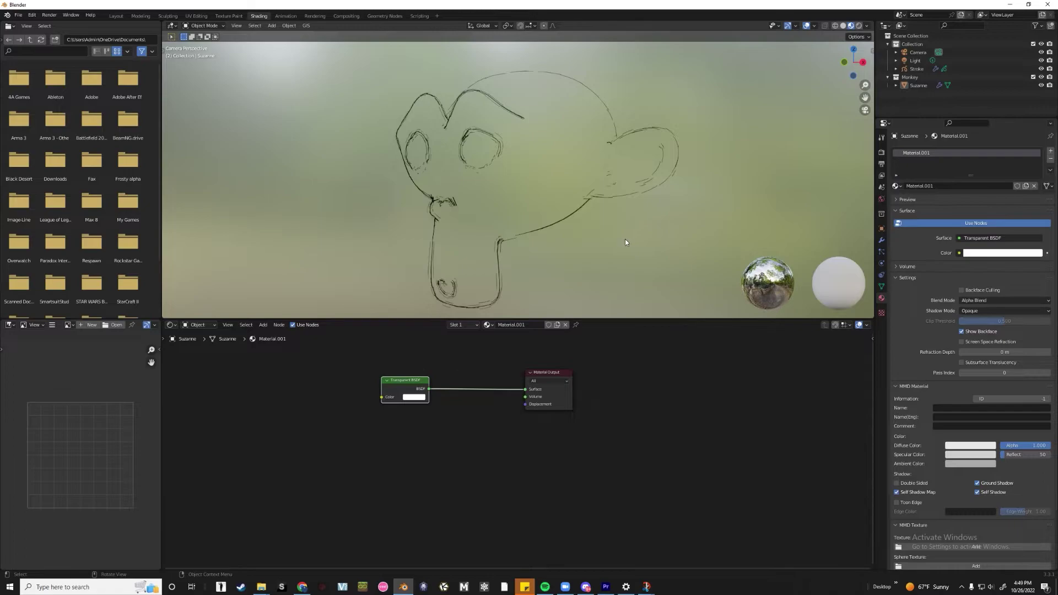
{"action": "left_click", "coordinate": [426, 208]}
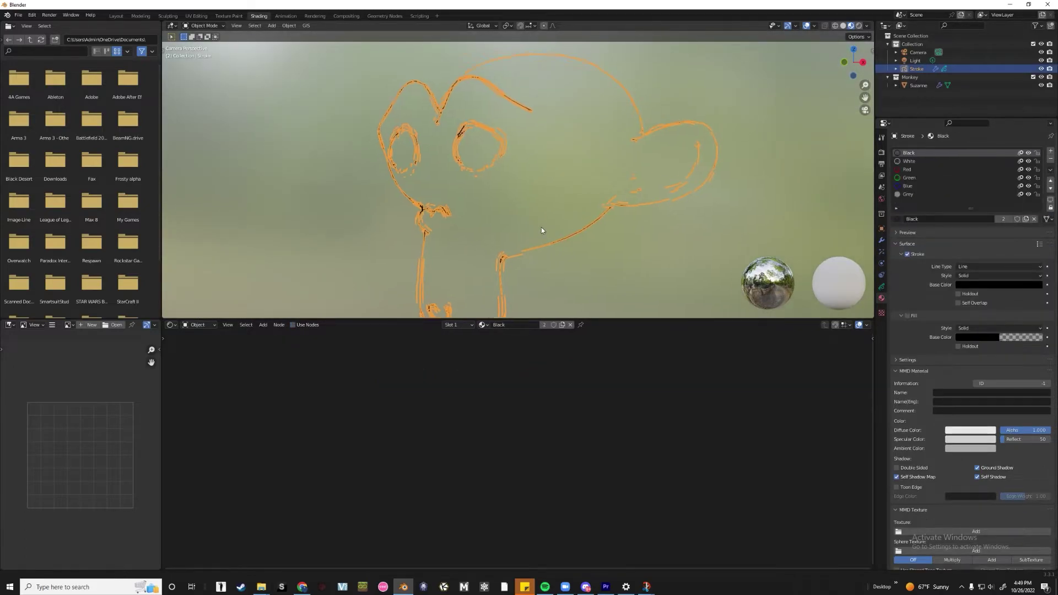
{"action": "left_click", "coordinate": [579, 213]}
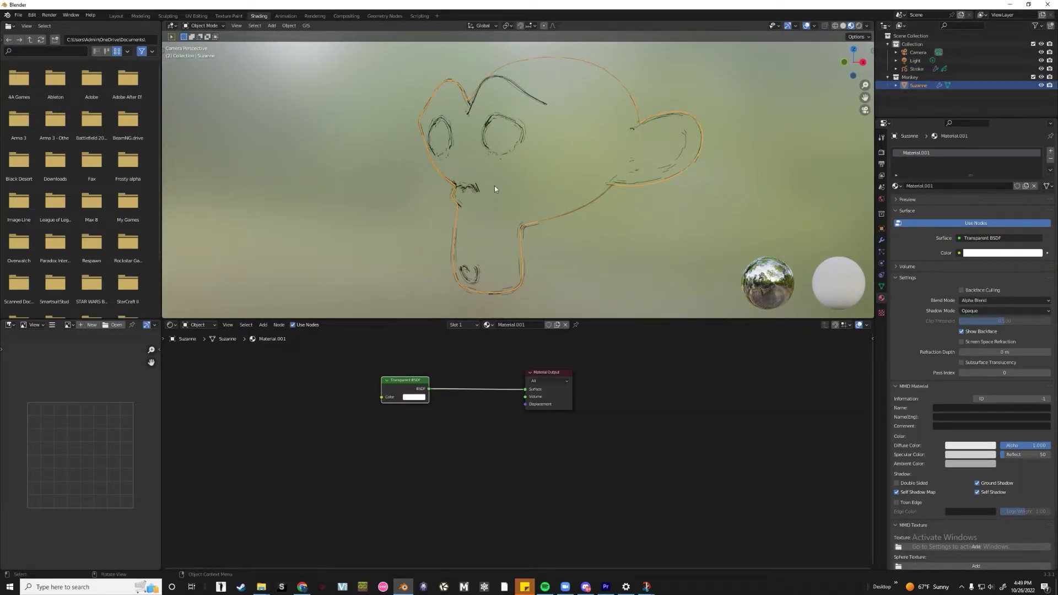
{"action": "left_click", "coordinate": [384, 196]}
{"action": "left_click", "coordinate": [468, 190]}
{"action": "key", "text": "r"}
{"action": "right_click", "coordinate": [520, 198]}
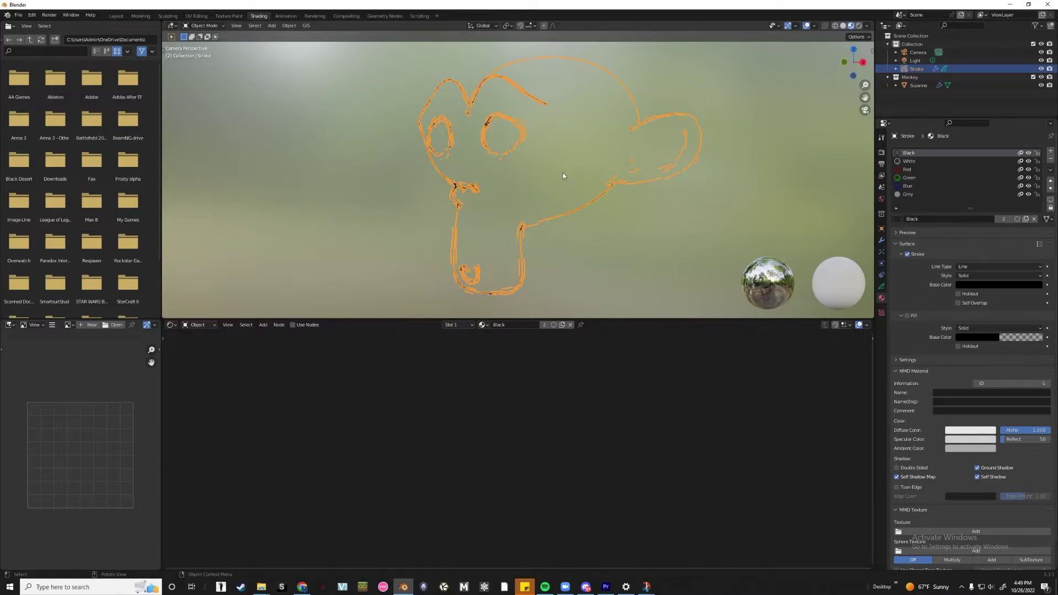
Select the Suzanne mesh, tumble it freely with a trackball rotation, and deselect it to check the outlines.
{"action": "left_click", "coordinate": [563, 174]}
{"action": "key", "text": "r"}
{"action": "key", "text": "r"}
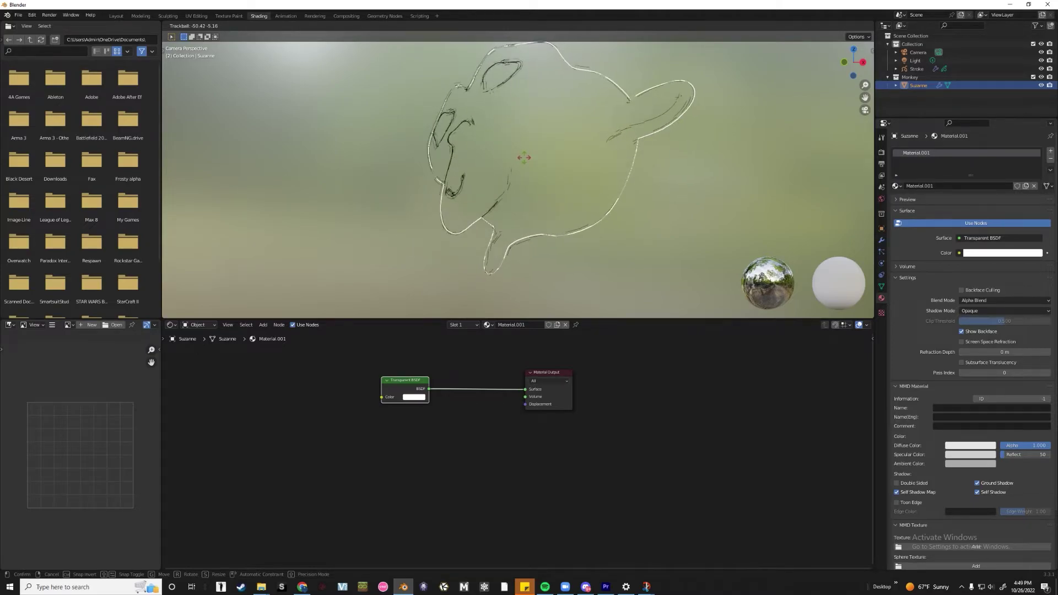
{"action": "left_click", "coordinate": [569, 189]}
{"action": "left_click", "coordinate": [685, 217]}
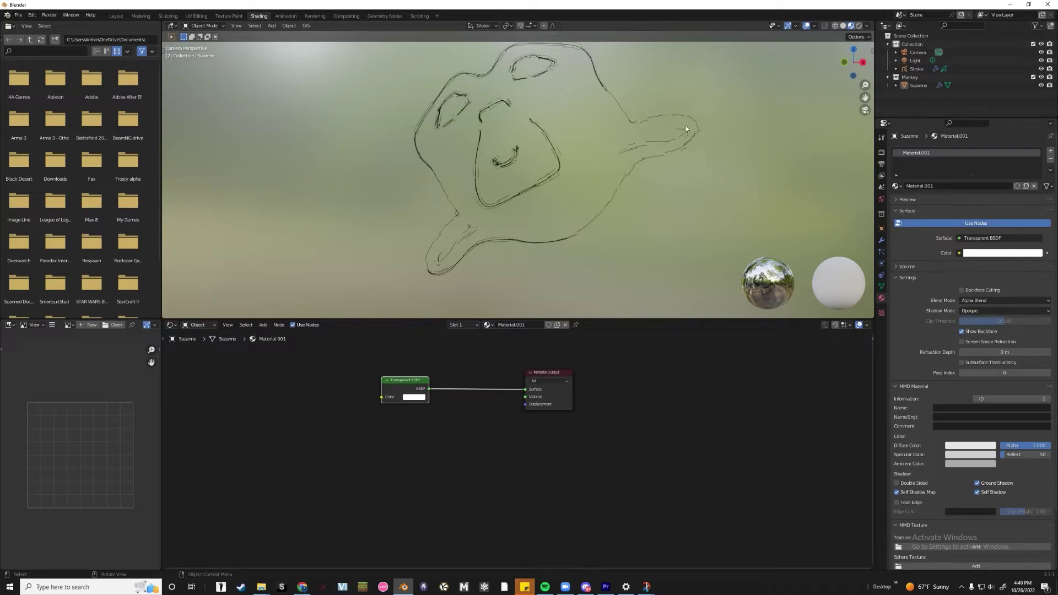
Rotate the Suzanne mesh with trackball and view rotation until the head is upright and faces the camera.
{"action": "left_click", "coordinate": [541, 131]}
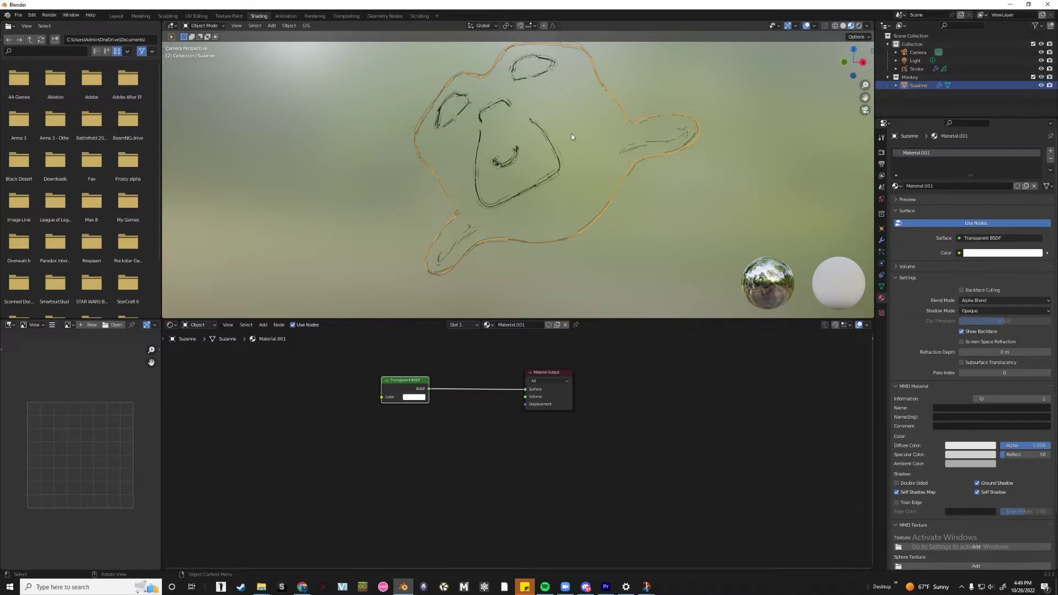
{"action": "key", "text": "r"}
{"action": "key", "text": "r"}
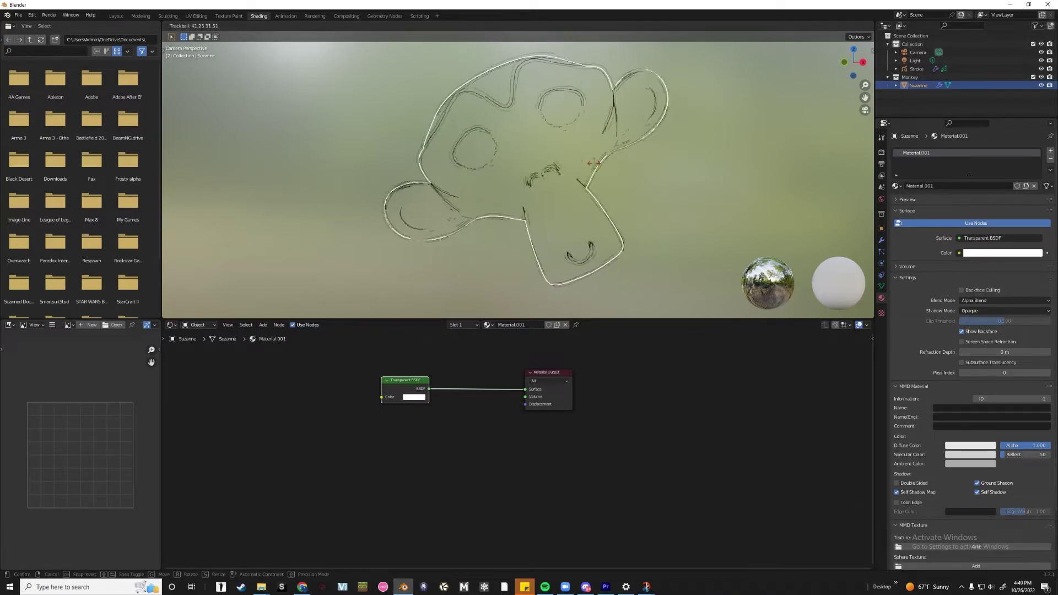
{"action": "left_click", "coordinate": [658, 193]}
{"action": "key", "text": "r"}
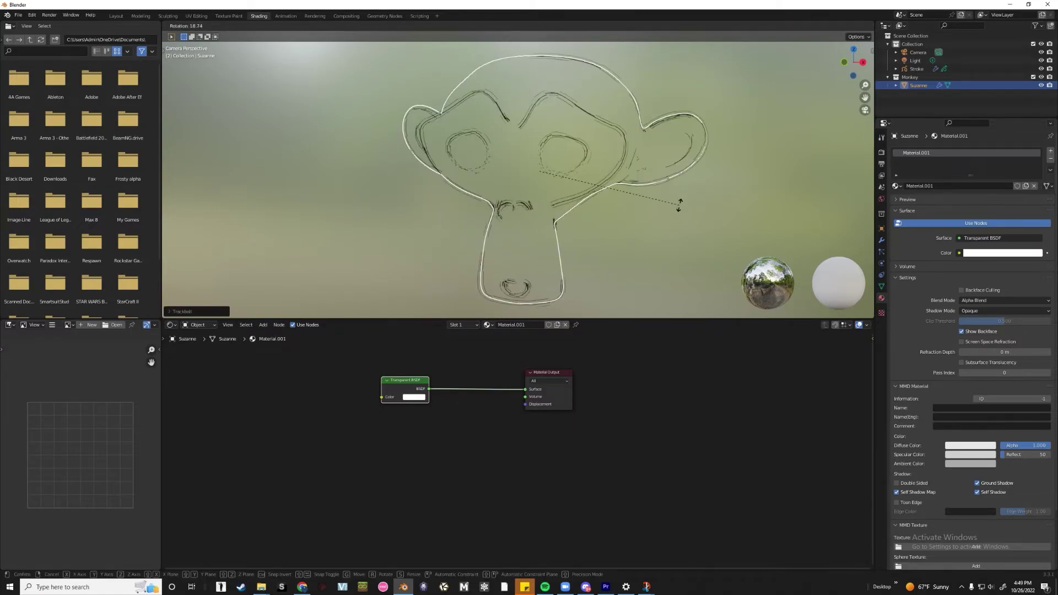
{"action": "left_click", "coordinate": [681, 205]}
Select the Stroke object and expand the Multiple Strokes settings in its modifier stack.
{"action": "left_click", "coordinate": [882, 241]}
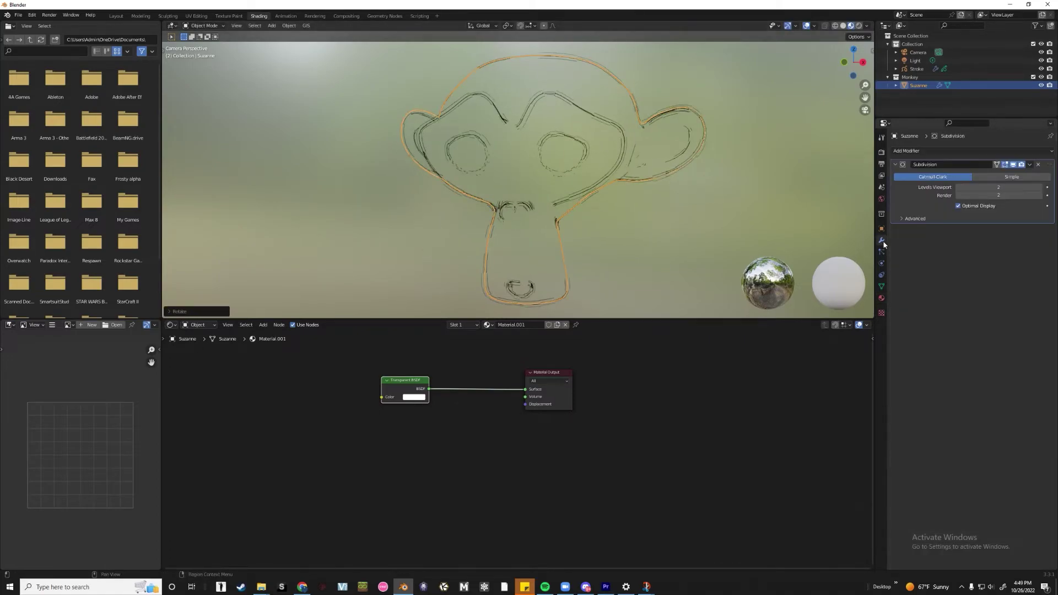
{"action": "left_click", "coordinate": [590, 119]}
{"action": "left_click", "coordinate": [776, 231]}
{"action": "scroll", "coordinate": [597, 238], "scroll_direction": "up", "scroll_amount": 2}
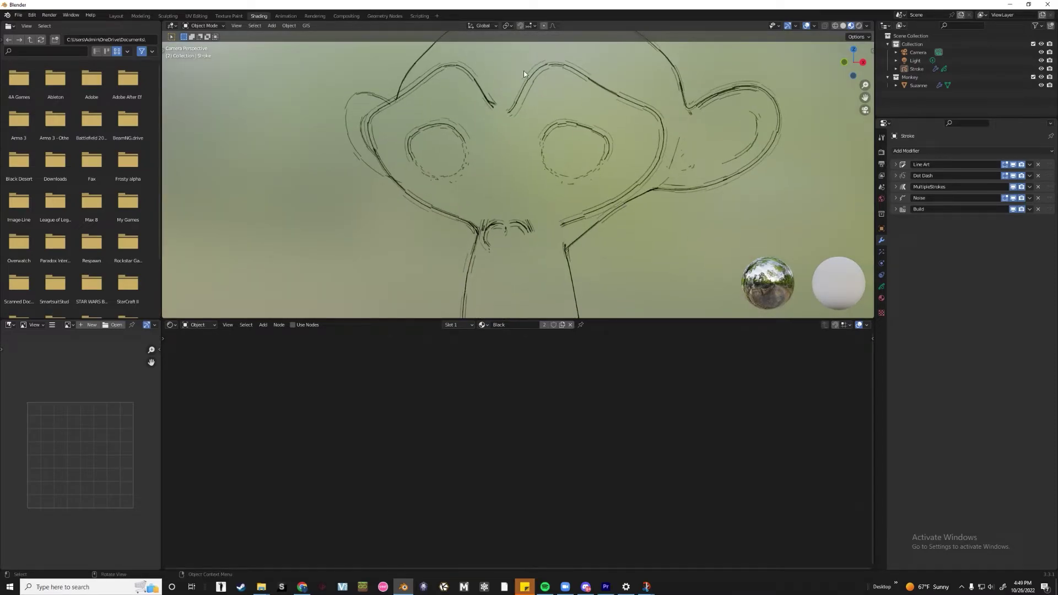
{"action": "left_click", "coordinate": [586, 222]}
{"action": "left_click", "coordinate": [896, 187]}
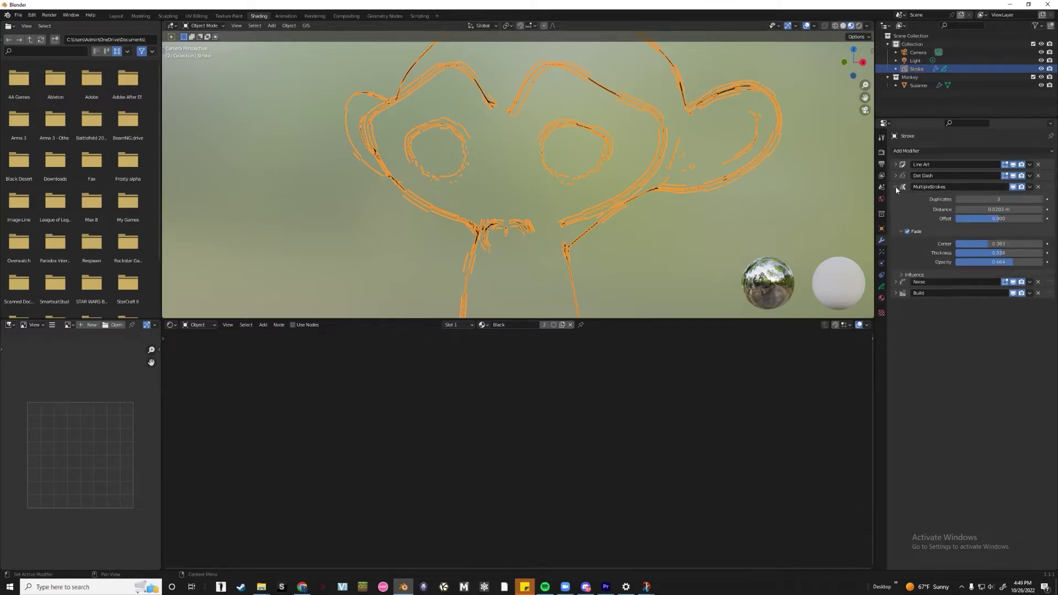
Expand the Noise modifier and set its strength to about 0.48, thickness to 0.28 and noise scale to about 0.146.
{"action": "left_click", "coordinate": [698, 249]}
{"action": "left_click", "coordinate": [896, 285]}
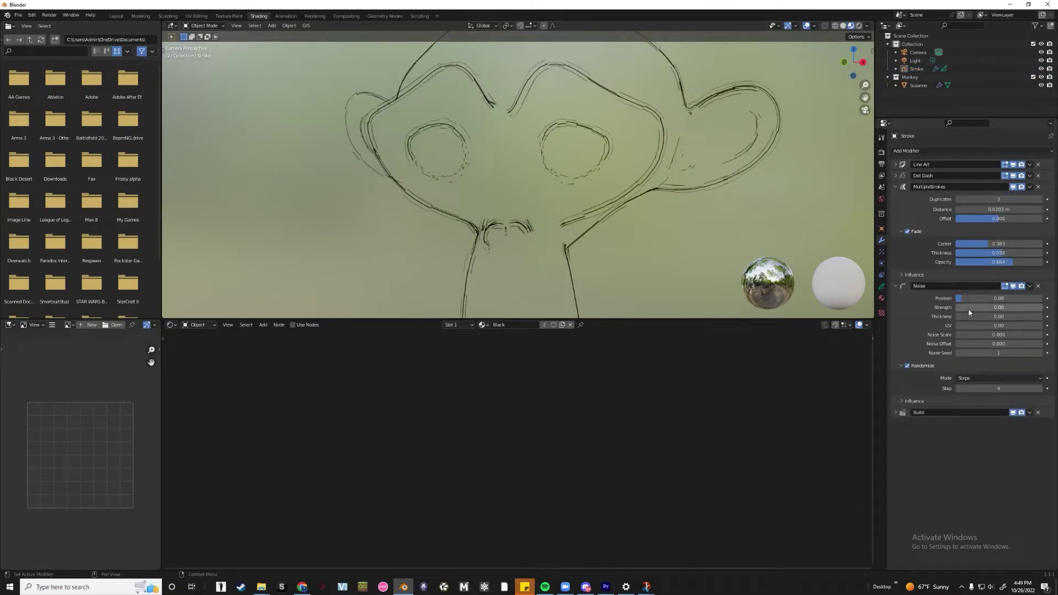
{"action": "mouse_move", "coordinate": [969, 309]}
{"action": "left_mouse_down"}
{"action": "mouse_move", "coordinate": [1014, 309]}
{"action": "mouse_move", "coordinate": [996, 307]}
{"action": "mouse_move", "coordinate": [989, 334]}
{"action": "mouse_move", "coordinate": [1042, 334]}
{"action": "mouse_move", "coordinate": [957, 334]}
{"action": "left_mouse_up"}
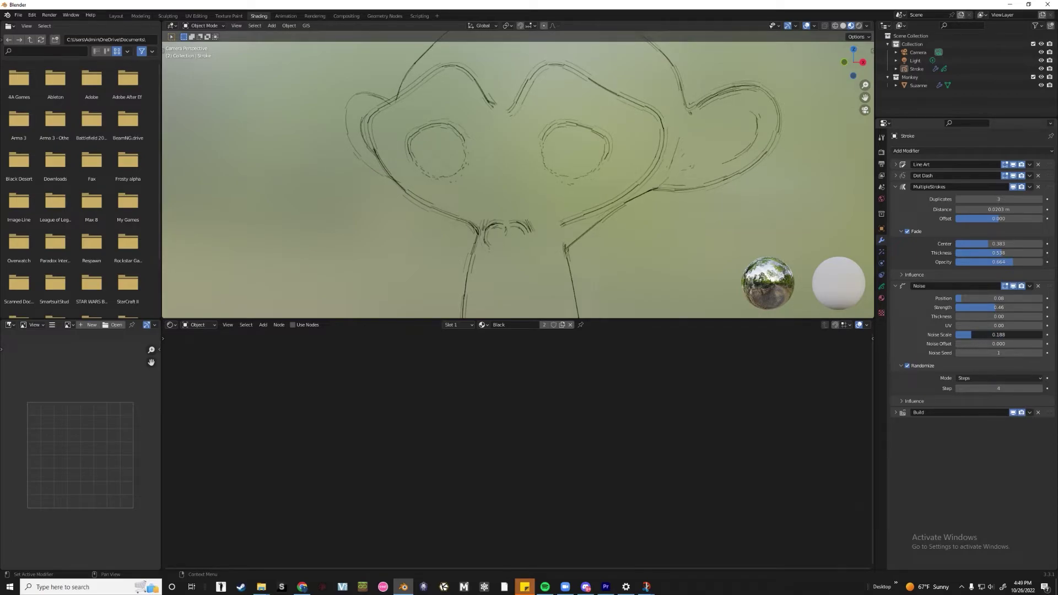
{"action": "mouse_move", "coordinate": [972, 334]}
{"action": "left_mouse_down"}
{"action": "mouse_move", "coordinate": [970, 316]}
{"action": "mouse_move", "coordinate": [1032, 317]}
{"action": "mouse_move", "coordinate": [980, 316]}
{"action": "left_mouse_up"}
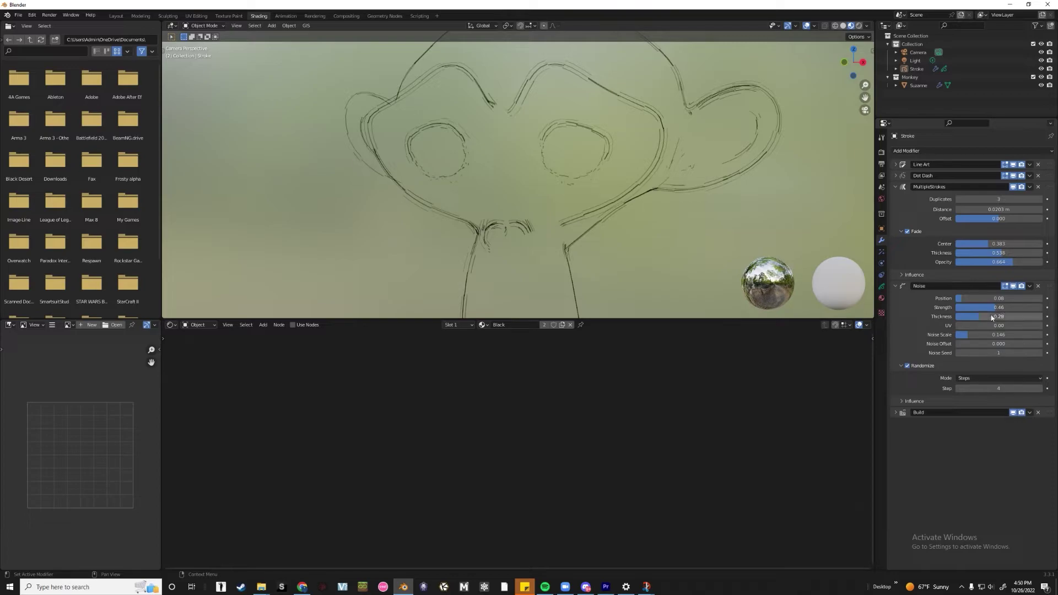
Lower the Multiple Strokes distance to 0.0068 m and inspect the tighter outlines.
{"action": "left_click_drag", "start_coordinate": [1016, 210], "coordinate": [989, 209]}
{"action": "scroll", "coordinate": [601, 146], "scroll_direction": "down", "scroll_amount": 1}
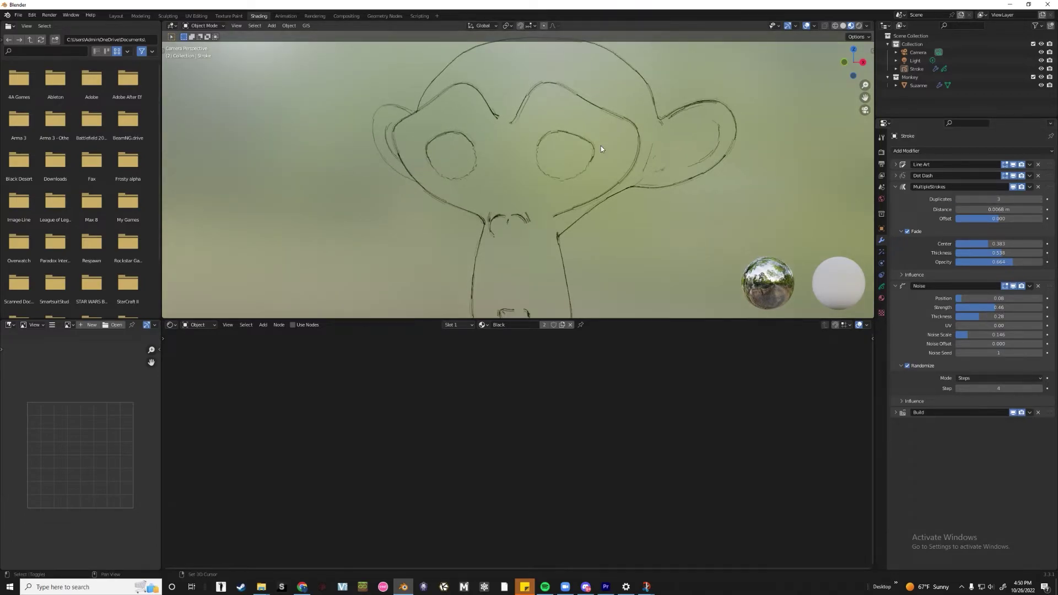
{"action": "mouse_move", "coordinate": [601, 146]}
{"action": "middle_mouse_down", "text": "shift"}
{"action": "mouse_move", "coordinate": [597, 91]}
{"action": "mouse_move", "coordinate": [599, 153]}
{"action": "middle_mouse_up", "text": "shift"}
{"action": "scroll", "coordinate": [595, 119], "scroll_direction": "up", "scroll_amount": 1}
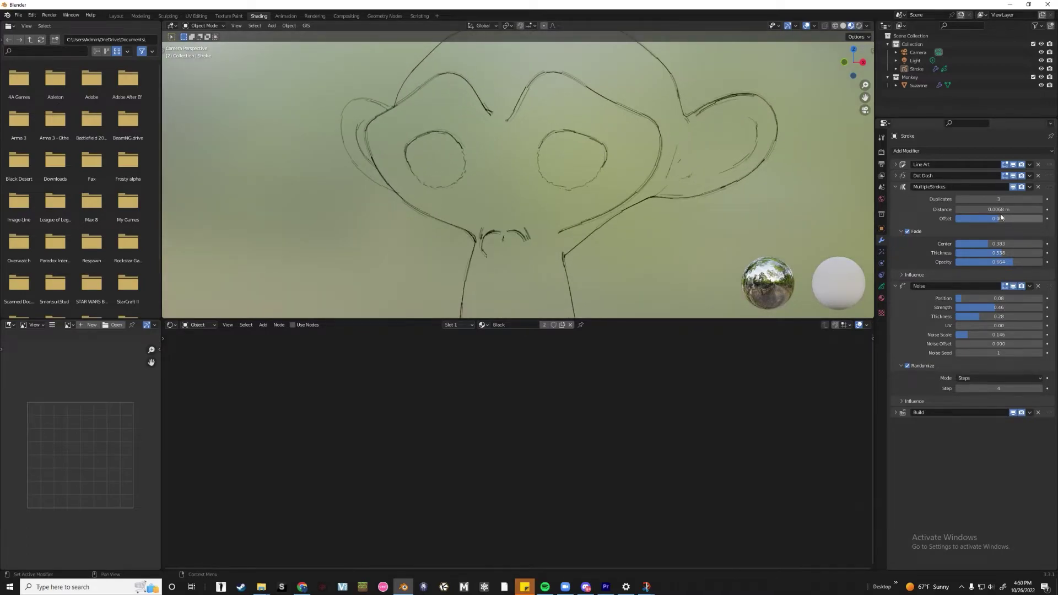
Expand the Dot Dash modifier and set its segment's dash length to 15.
{"action": "left_click", "coordinate": [895, 175]}
{"action": "left_click_drag", "start_coordinate": [998, 237], "coordinate": [1025, 238]}
{"action": "scroll", "coordinate": [603, 179], "scroll_direction": "down", "scroll_amount": 2}
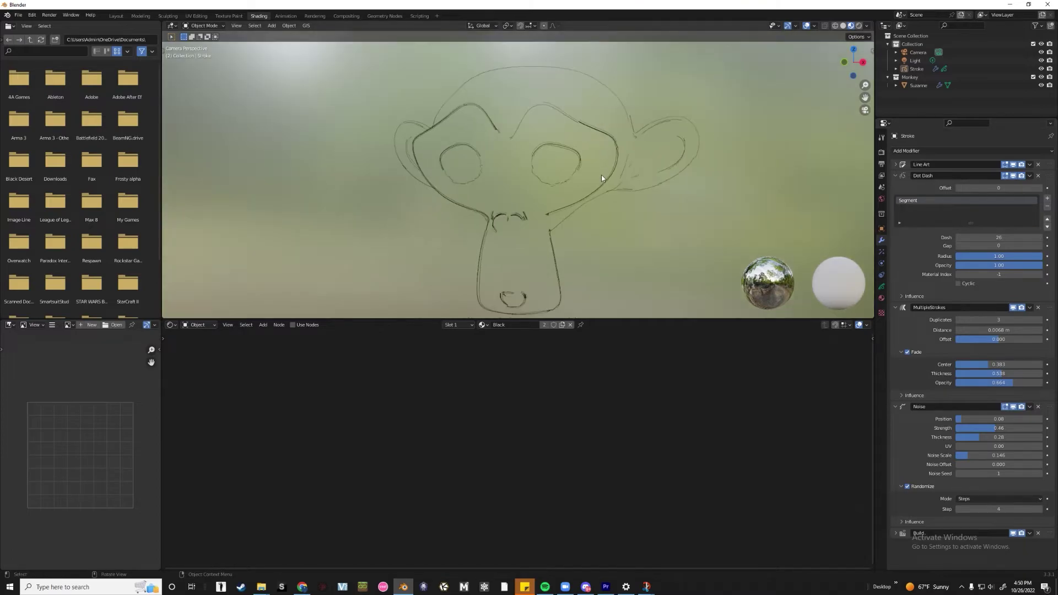
{"action": "mouse_move", "coordinate": [602, 180]}
{"action": "middle_mouse_down", "text": "shift"}
{"action": "mouse_move", "coordinate": [600, 156]}
{"action": "mouse_move", "coordinate": [598, 168]}
{"action": "middle_mouse_up", "text": "shift"}
{"action": "left_click", "coordinate": [1028, 236]}
{"action": "type", "text": "15"}
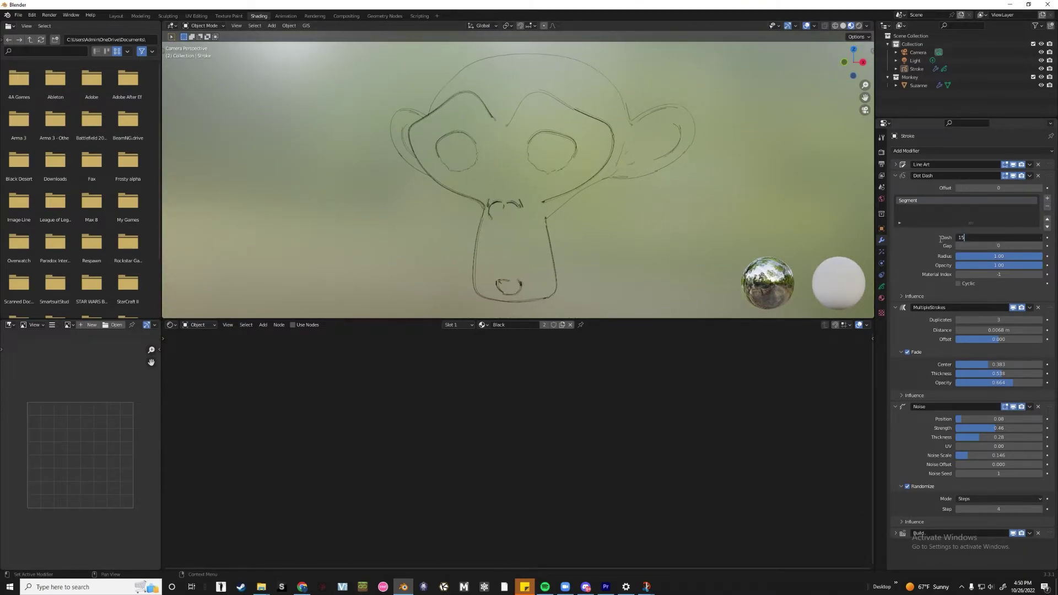
Set the Dot Dash segment's gap to 5 and inspect the broken outlines up close.
{"action": "key", "text": "Tab"}
{"action": "type", "text": "2"}
{"action": "key", "text": "BackSpace"}
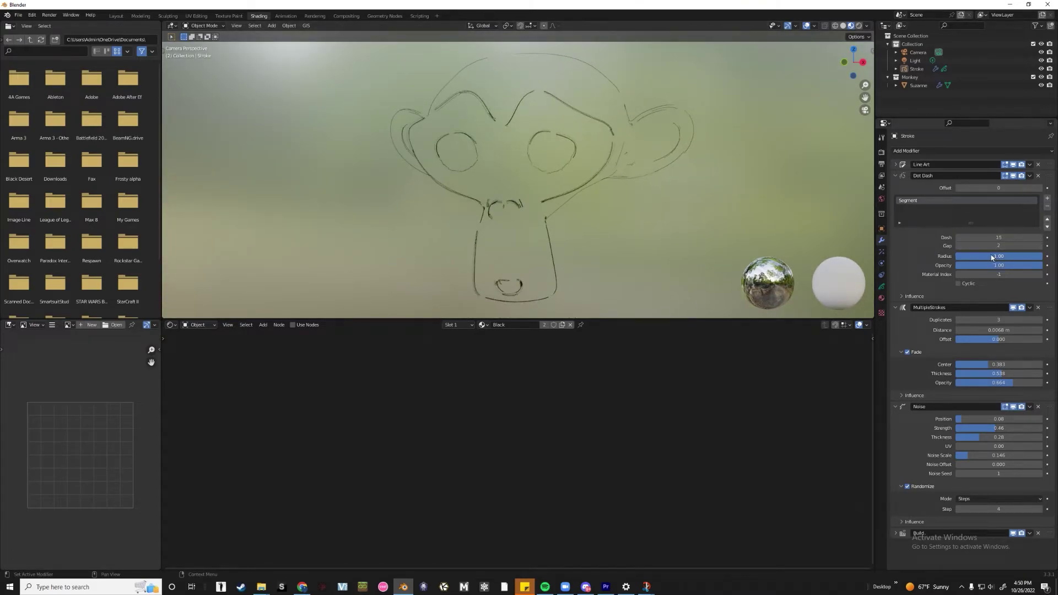
{"action": "type", "text": "4"}
{"action": "key", "text": "Return"}
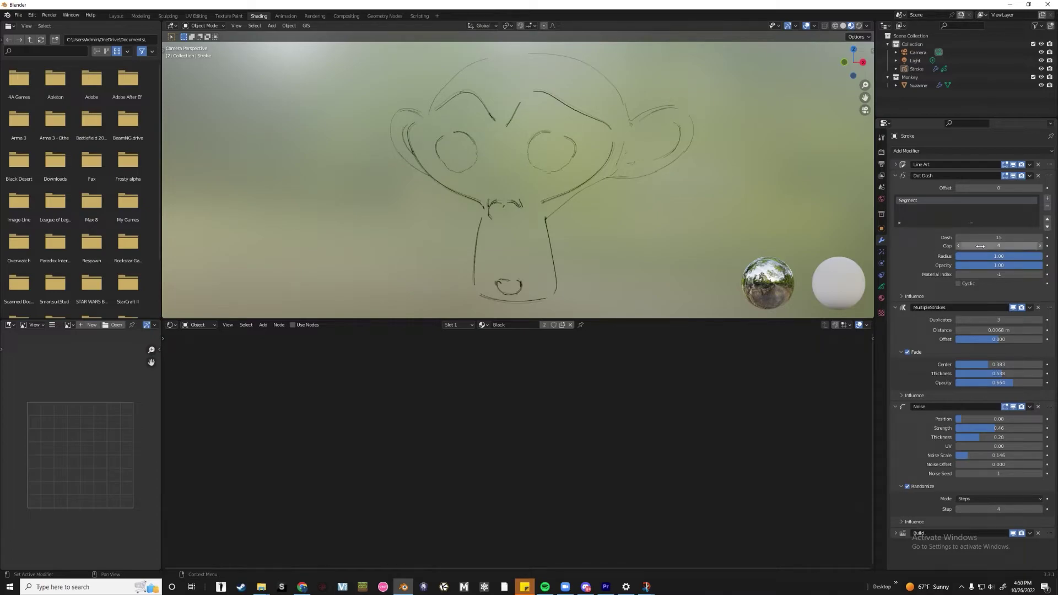
{"action": "left_click", "coordinate": [1039, 246]}
{"action": "scroll", "coordinate": [689, 207], "scroll_direction": "up", "scroll_amount": 2}
{"action": "scroll", "coordinate": [687, 201], "scroll_direction": "down", "scroll_amount": 3}
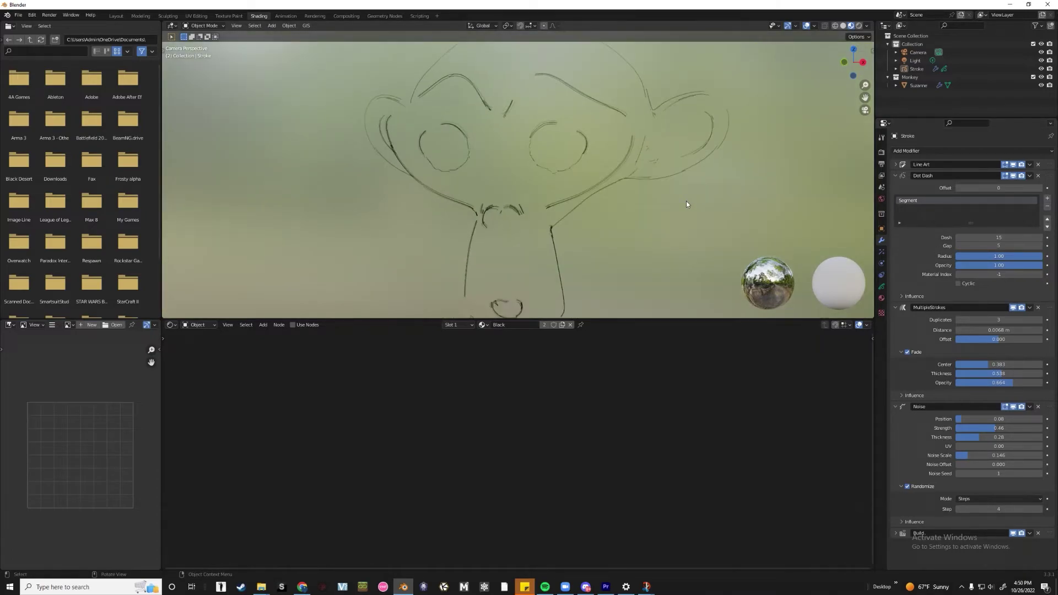
{"action": "scroll", "coordinate": [690, 204], "scroll_direction": "up", "scroll_amount": 2}
{"action": "scroll", "coordinate": [703, 192], "scroll_direction": "up", "scroll_amount": 2}
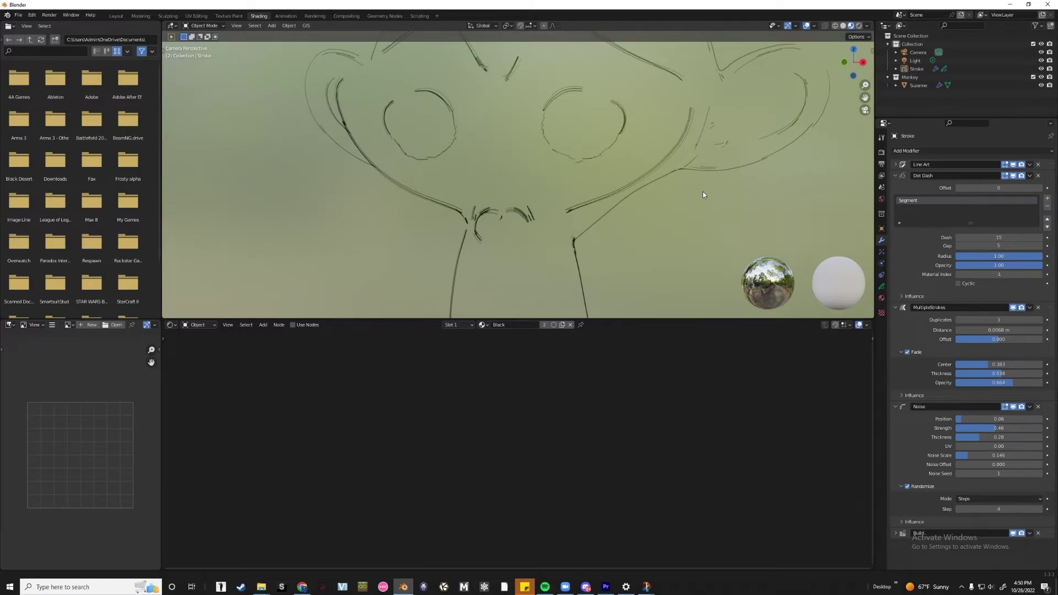
Raise the Multiple Strokes modifier's distance to 0.0129 m to spread the duplicate outlines farther apart.
{"action": "scroll", "coordinate": [703, 188], "scroll_direction": "down", "scroll_amount": 2}
{"action": "left_click_drag", "start_coordinate": [1017, 329], "coordinate": [1036, 329]}
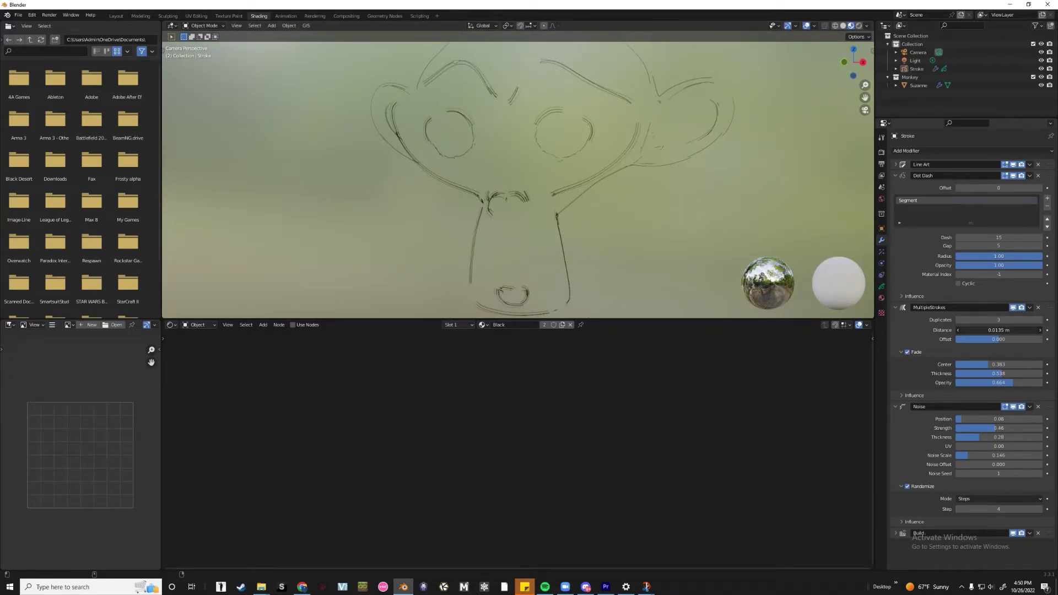
{"action": "left_click_drag", "start_coordinate": [1036, 329], "coordinate": [1034, 330]}
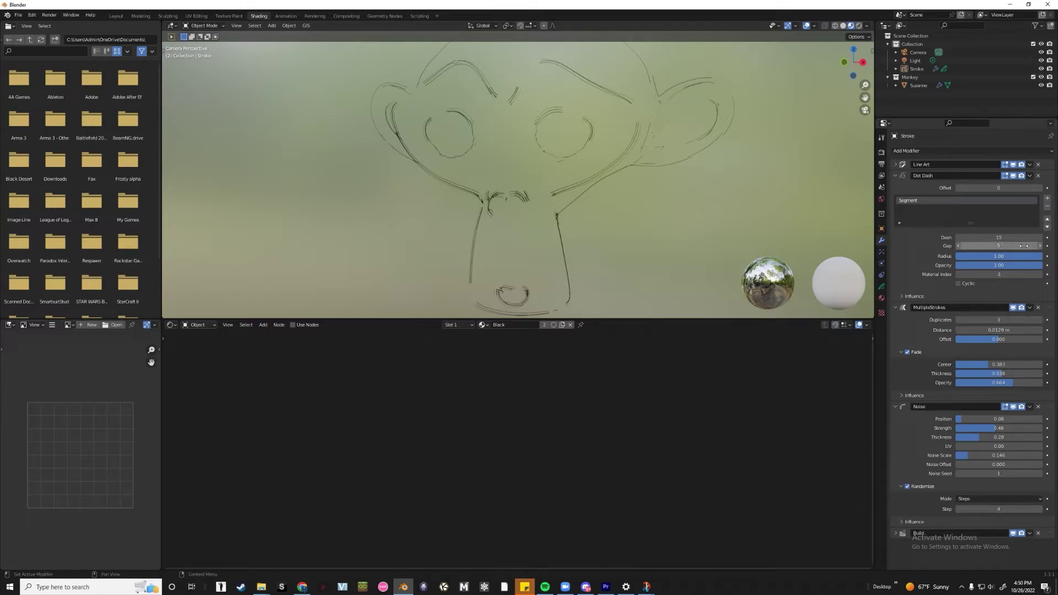
Try a dash length of 2 with a gap of 0 on the Dot Dash segment and inspect the outlines.
{"action": "left_click", "coordinate": [925, 241]}
{"action": "left_click", "coordinate": [993, 246]}
{"action": "type", "text": "1"}
{"action": "left_click", "coordinate": [922, 248]}
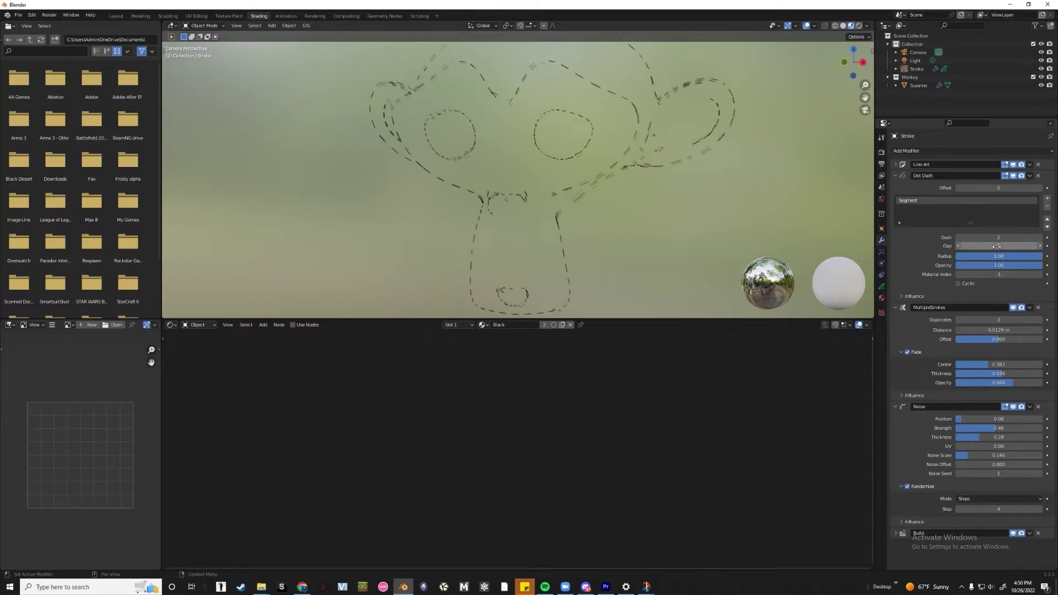
{"action": "mouse_move", "coordinate": [996, 246]}
{"action": "left_mouse_down"}
{"action": "mouse_move", "coordinate": [1008, 246]}
{"action": "mouse_move", "coordinate": [976, 246]}
{"action": "left_mouse_up"}
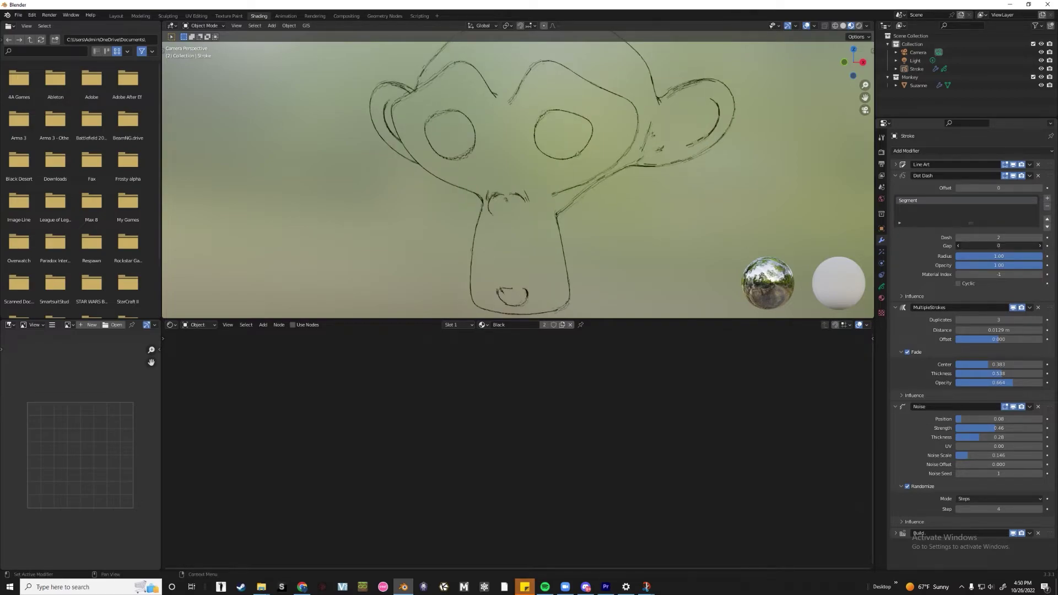
{"action": "scroll", "coordinate": [581, 191], "scroll_direction": "up", "scroll_amount": 5}
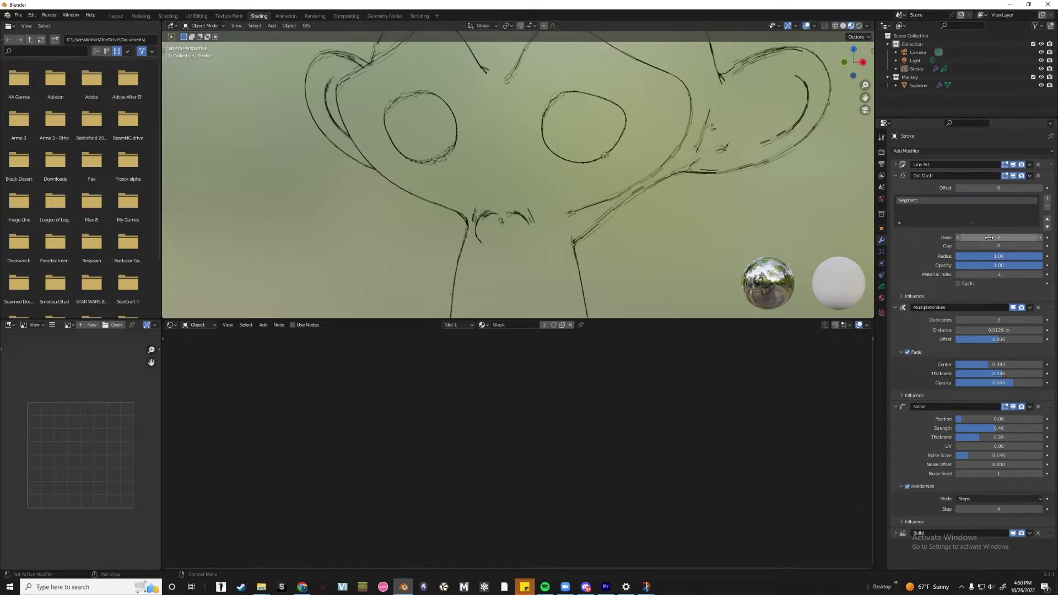
{"action": "scroll", "coordinate": [760, 210], "scroll_direction": "down", "scroll_amount": 5}
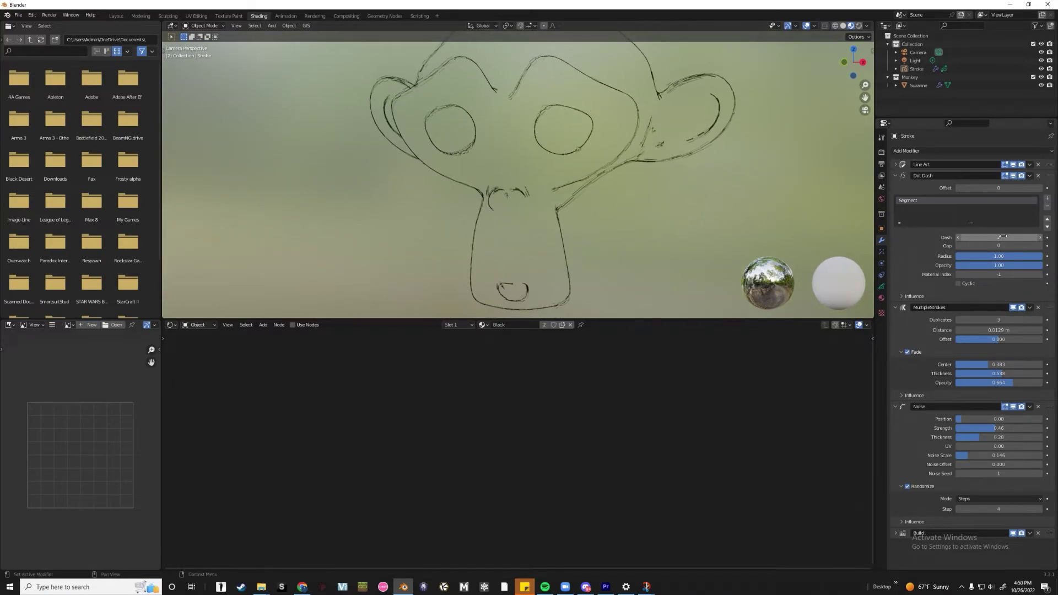
Try longer dash lengths of 3 and 4 on the Dot Dash segment.
{"action": "left_click", "coordinate": [959, 238]}
{"action": "left_click_drag", "start_coordinate": [980, 238], "coordinate": [1001, 237]}
{"action": "left_click", "coordinate": [980, 237]}
{"action": "type", "text": "3"}
{"action": "left_click", "coordinate": [949, 242]}
{"action": "left_click", "coordinate": [970, 238]}
{"action": "type", "text": "4"}
{"action": "left_click", "coordinate": [951, 242]}
{"action": "left_click", "coordinate": [986, 245]}
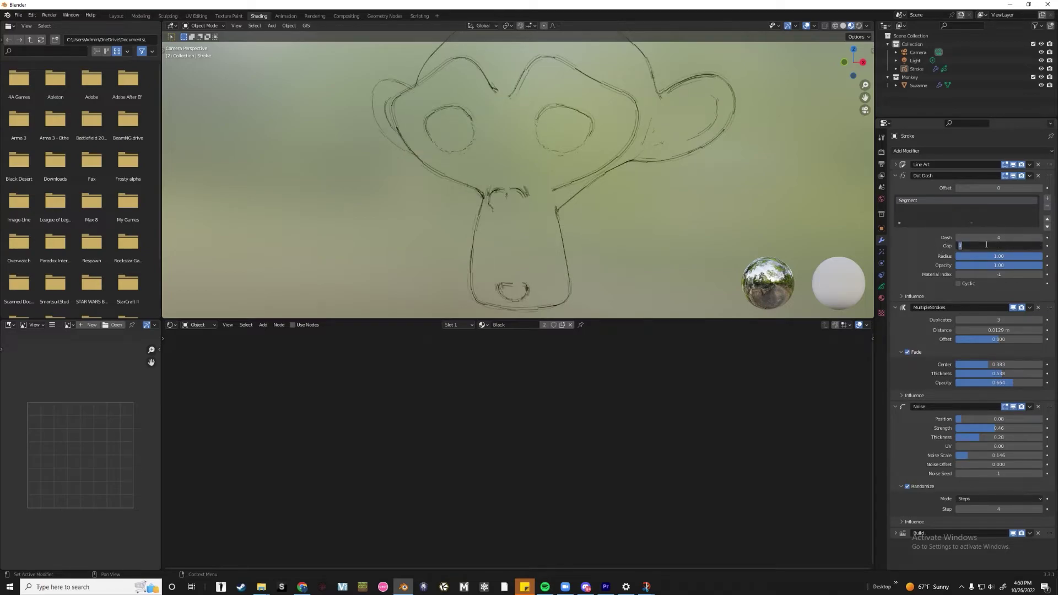
Try a dash length of 33 and a gap of 5 on the Dot Dash segment.
{"action": "left_click", "coordinate": [987, 238]}
{"action": "mouse_move", "coordinate": [987, 238]}
{"action": "left_mouse_down"}
{"action": "mouse_move", "coordinate": [1039, 237]}
{"action": "mouse_move", "coordinate": [985, 238]}
{"action": "mouse_move", "coordinate": [1027, 238]}
{"action": "left_mouse_up"}
{"action": "left_click", "coordinate": [980, 246]}
{"action": "type", "text": "5"}
{"action": "left_click", "coordinate": [947, 246]}
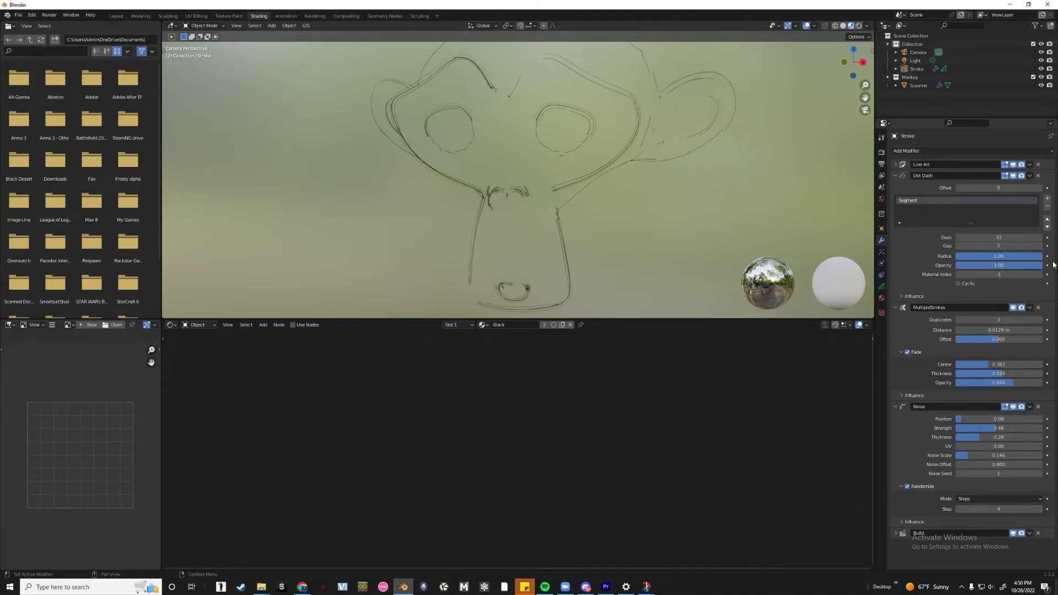
Set the Dot Dash segment's dash length to 4 and its gap to 0.
{"action": "left_click", "coordinate": [999, 238]}
{"action": "type", "text": "4"}
{"action": "key", "text": "Tab"}
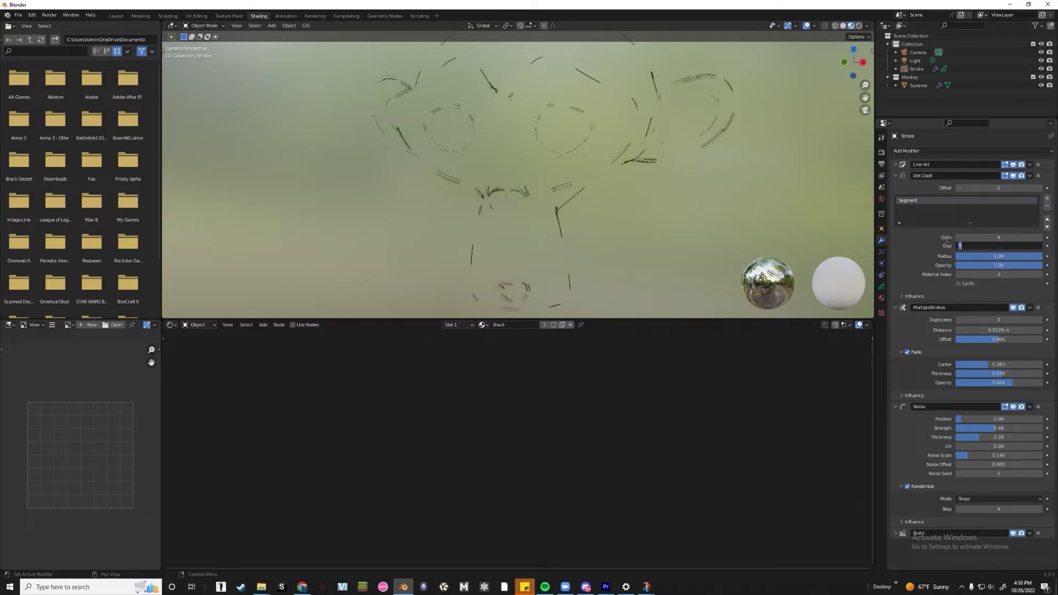
{"action": "type", "text": "0"}
{"action": "key", "text": "Return"}
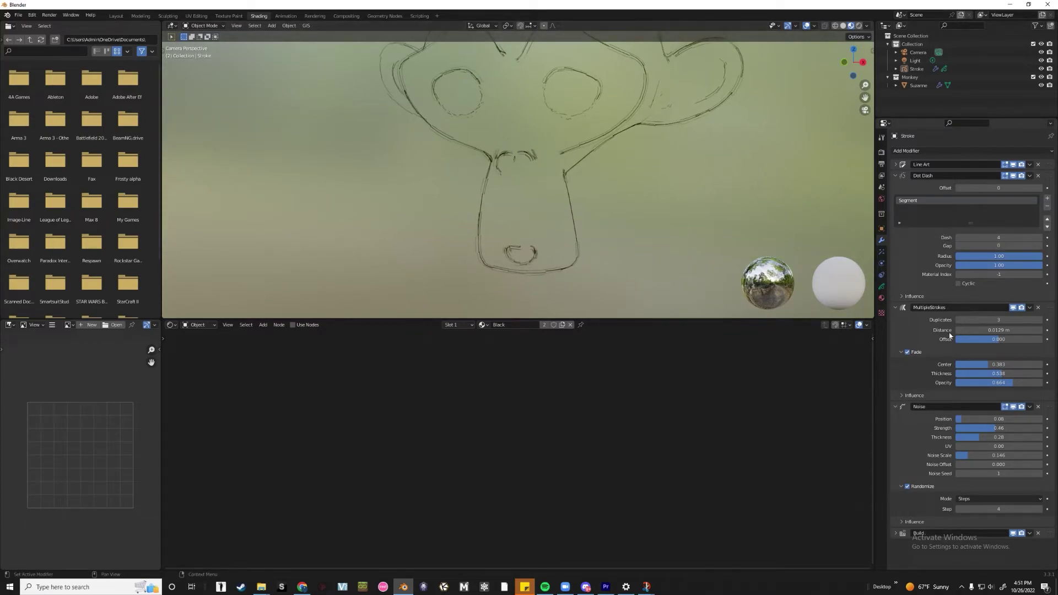
Scrub the Build modifier's factor through its range and leave it at 1.000.
{"action": "scroll", "coordinate": [950, 335], "scroll_direction": "down", "scroll_amount": 4}
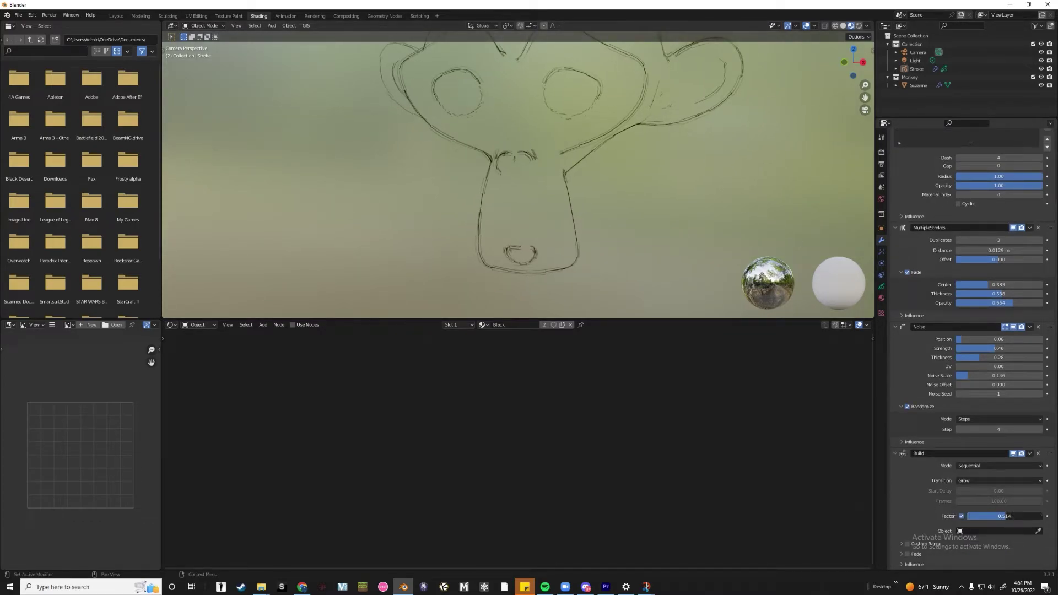
{"action": "left_click_drag", "start_coordinate": [1004, 516], "coordinate": [1042, 516]}
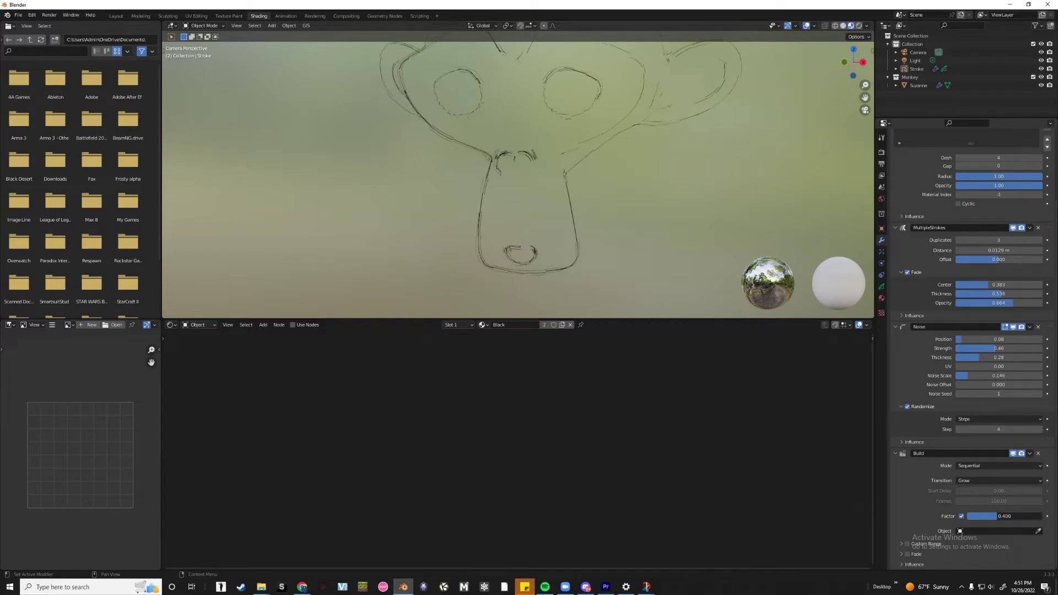
{"action": "scroll", "coordinate": [594, 239], "scroll_direction": "down", "scroll_amount": 3}
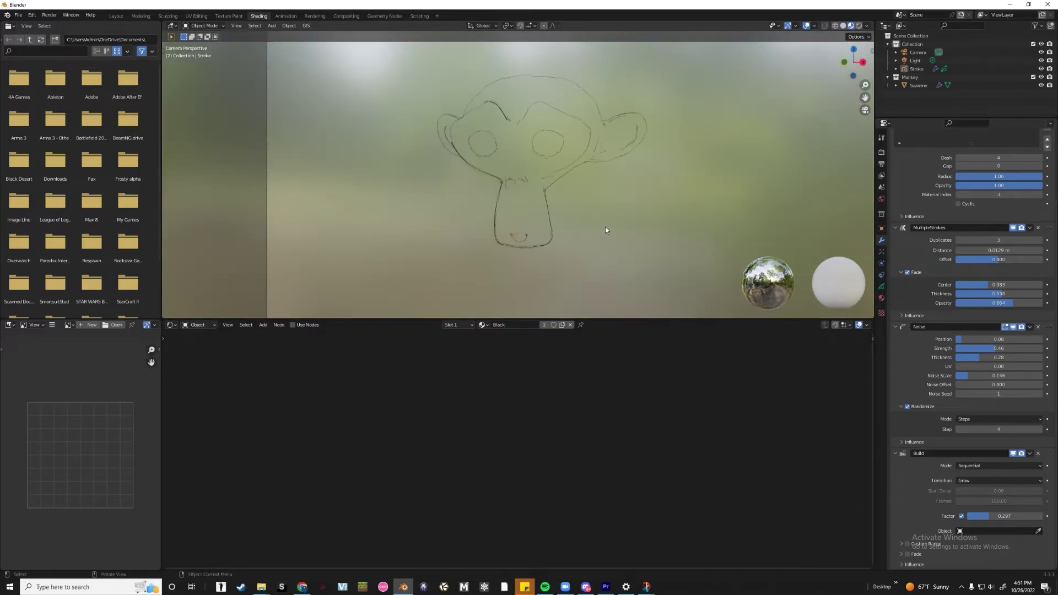
{"action": "scroll", "coordinate": [605, 230], "scroll_direction": "up", "scroll_amount": 3}
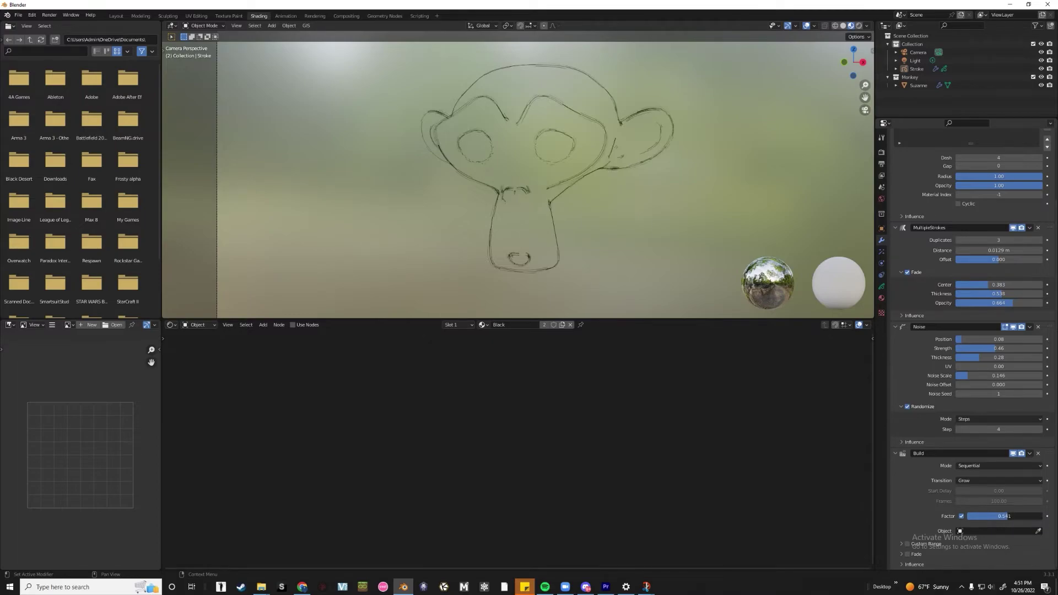
{"action": "scroll", "coordinate": [580, 217], "scroll_direction": "up", "scroll_amount": 2}
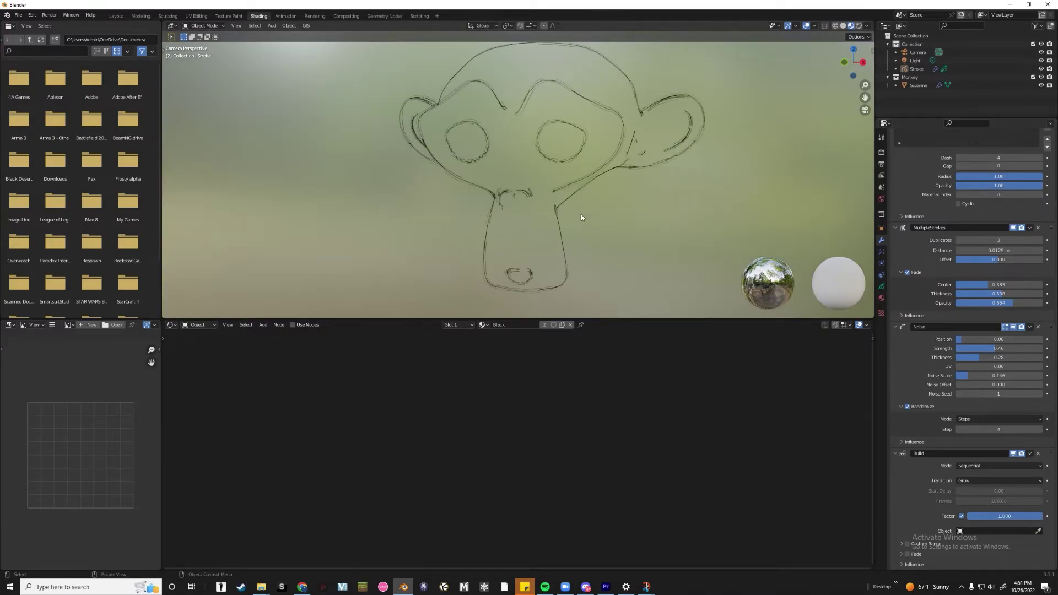
Rotate the Suzanne head freely with trackball rotation to test the outlines, finishing with the face toward the camera.
{"action": "left_click", "coordinate": [514, 194]}
{"action": "key", "text": "r"}
{"action": "key", "text": "r"}
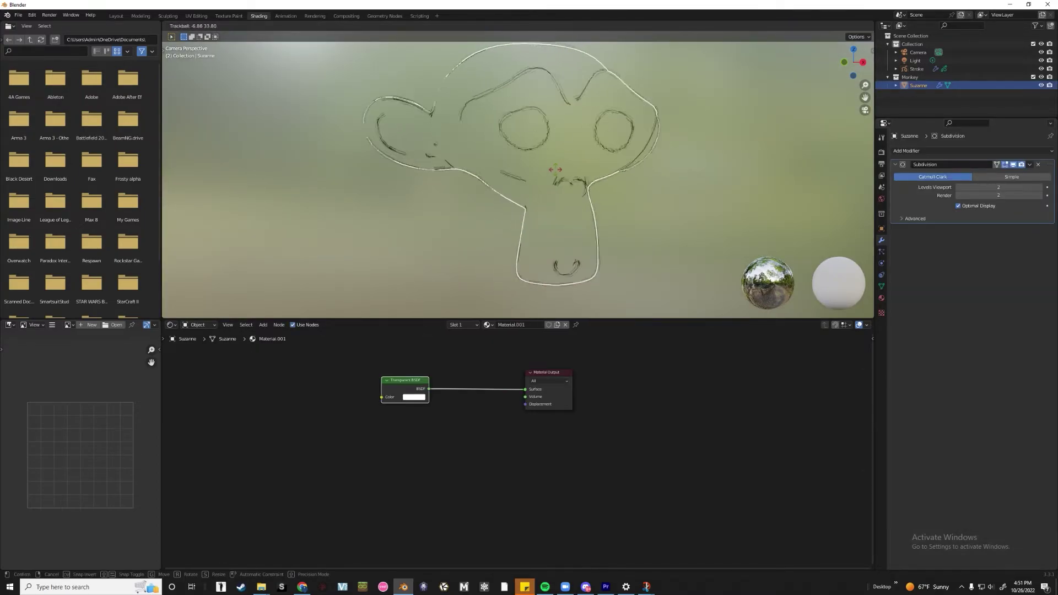
{"action": "left_click", "coordinate": [532, 138]}
{"action": "left_click", "coordinate": [747, 144]}
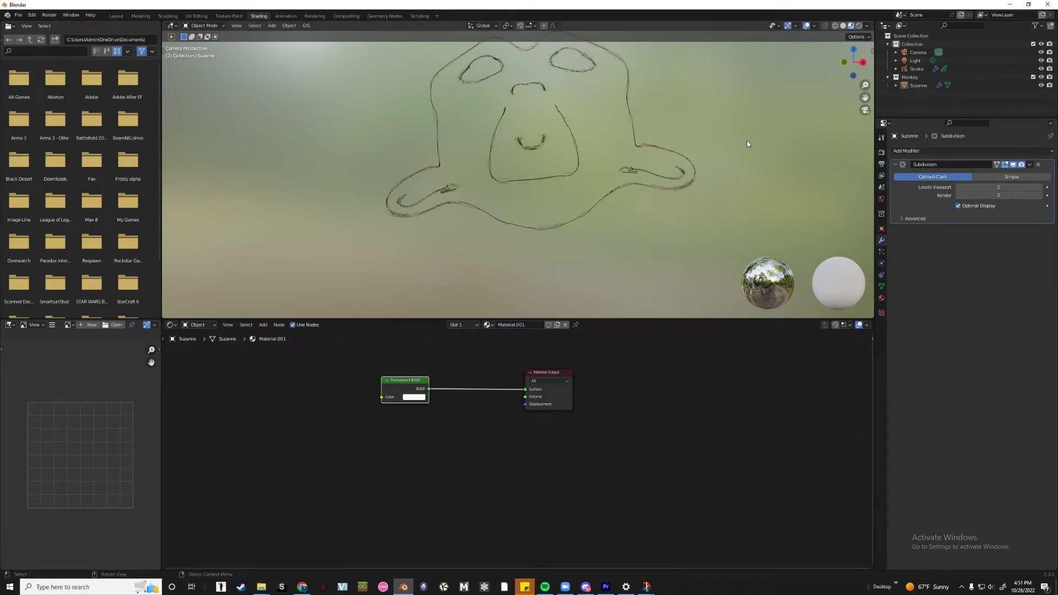
{"action": "scroll", "coordinate": [629, 139], "scroll_direction": "down", "scroll_amount": 2}
{"action": "scroll", "coordinate": [629, 141], "scroll_direction": "up", "scroll_amount": 2}
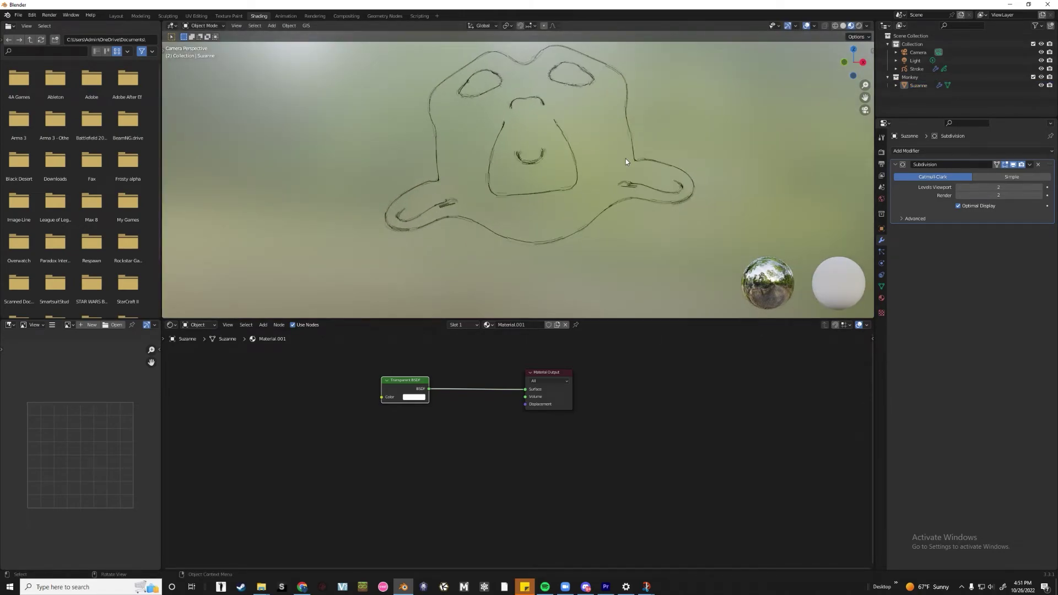
{"action": "left_click", "coordinate": [625, 158]}
{"action": "key", "text": "r"}
{"action": "key", "text": "r"}
{"action": "left_click", "coordinate": [669, 210]}
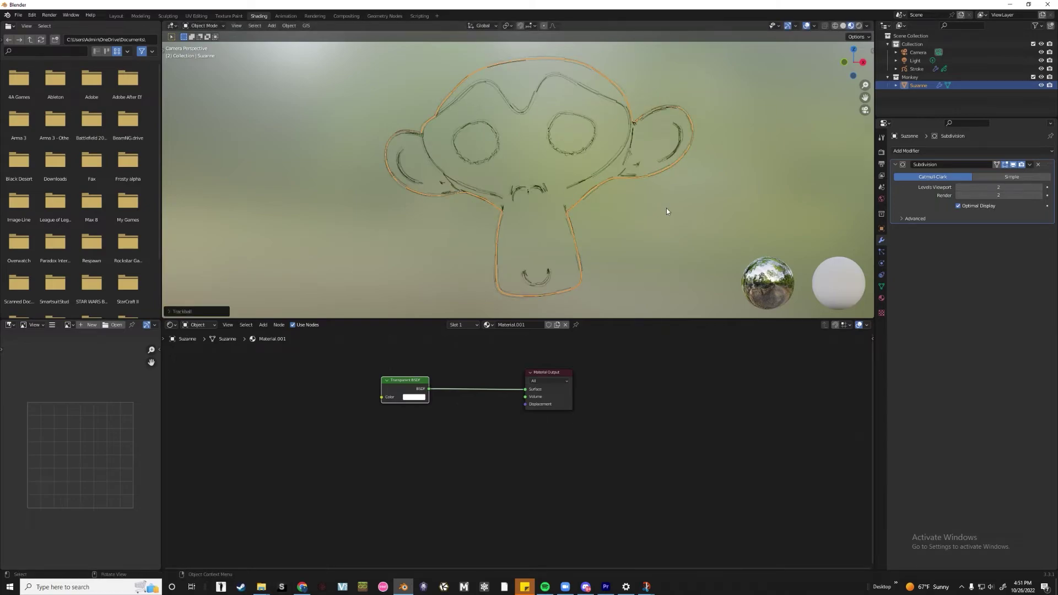
Switch the viewport to rendered shading and set the world background colour to black.
{"action": "left_click", "coordinate": [668, 210]}
{"action": "key", "text": "z"}
{"action": "left_click", "coordinate": [446, 137]}
{"action": "left_click", "coordinate": [620, 134]}
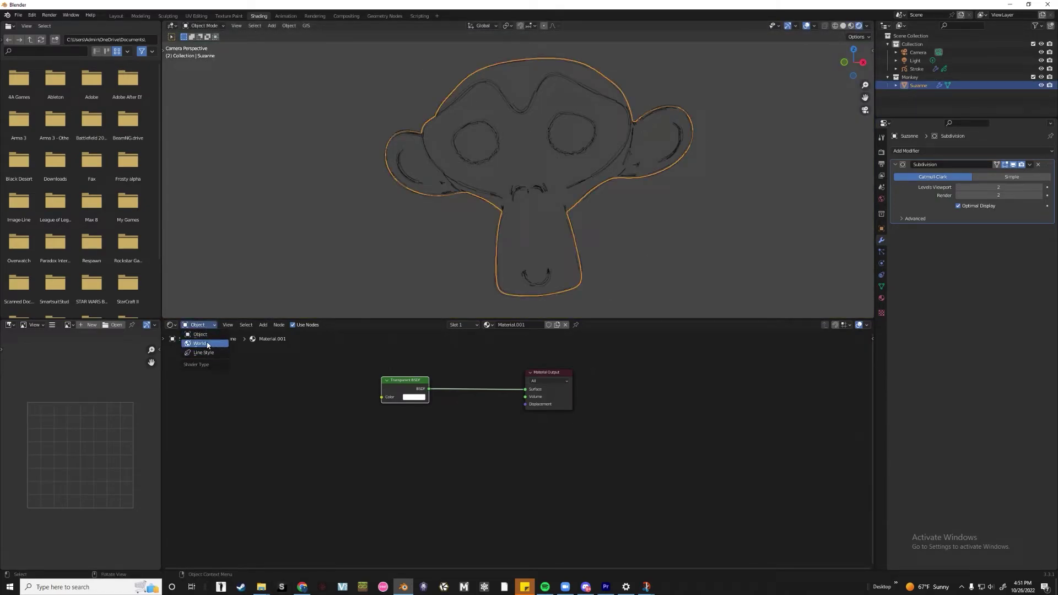
{"action": "left_click", "coordinate": [208, 345]}
{"action": "left_click", "coordinate": [462, 390]}
{"action": "left_click_drag", "start_coordinate": [507, 337], "coordinate": [508, 346]}
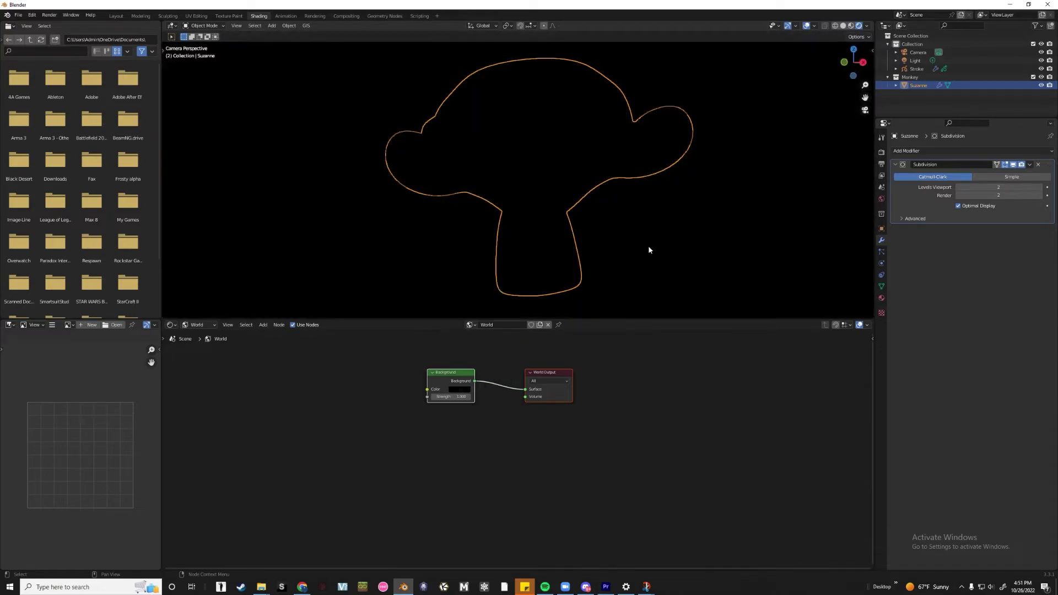
Select the Stroke line art object and change its Line Art modifier's material to White.
{"action": "left_click", "coordinate": [612, 200]}
{"action": "left_click", "coordinate": [592, 170]}
{"action": "left_click", "coordinate": [595, 176]}
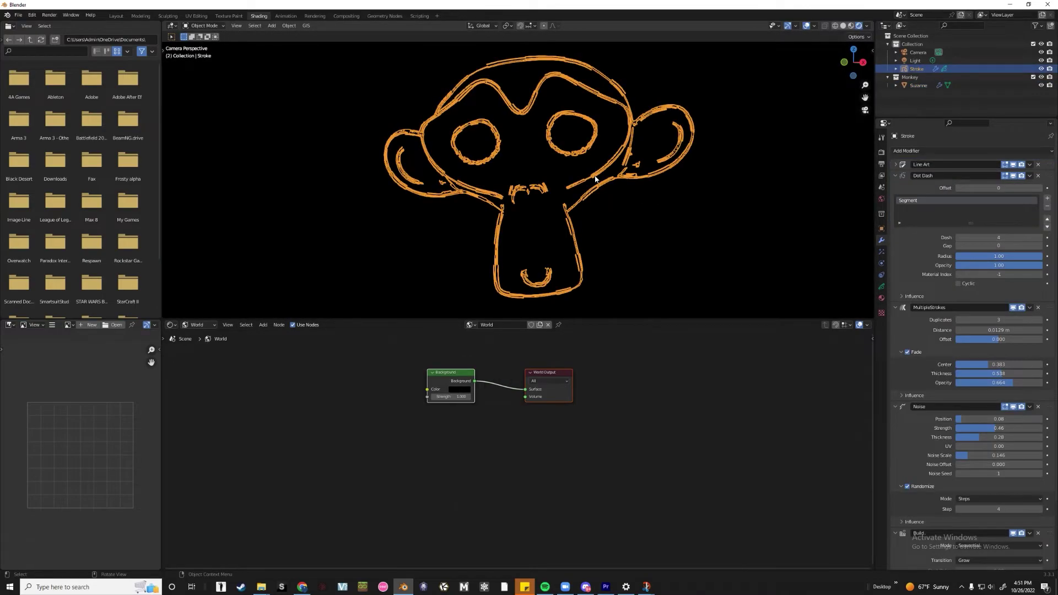
{"action": "left_click", "coordinate": [895, 164]}
{"action": "left_click", "coordinate": [991, 210]}
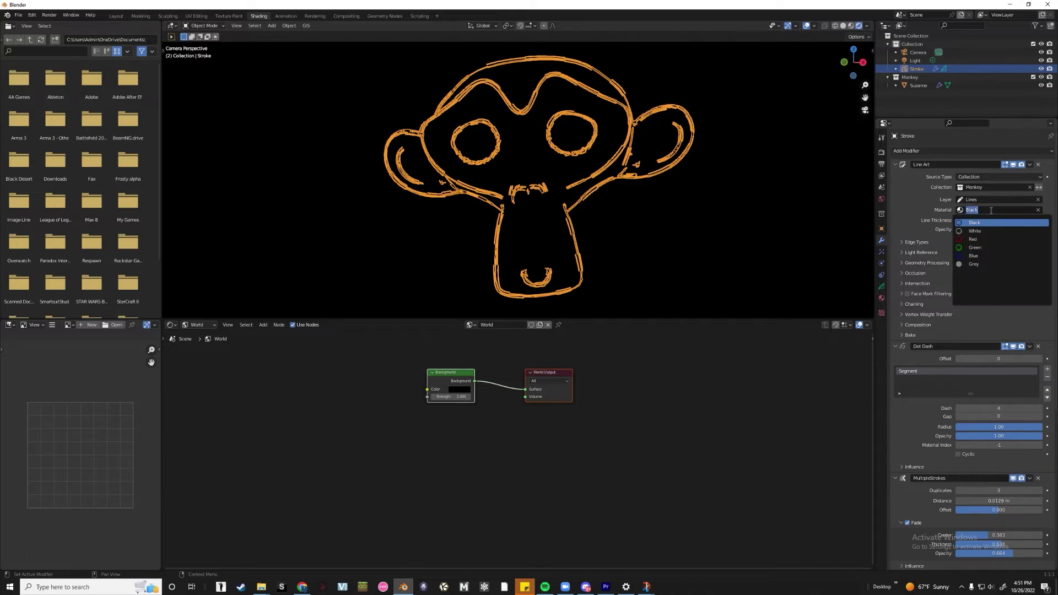
{"action": "left_click", "coordinate": [992, 231]}
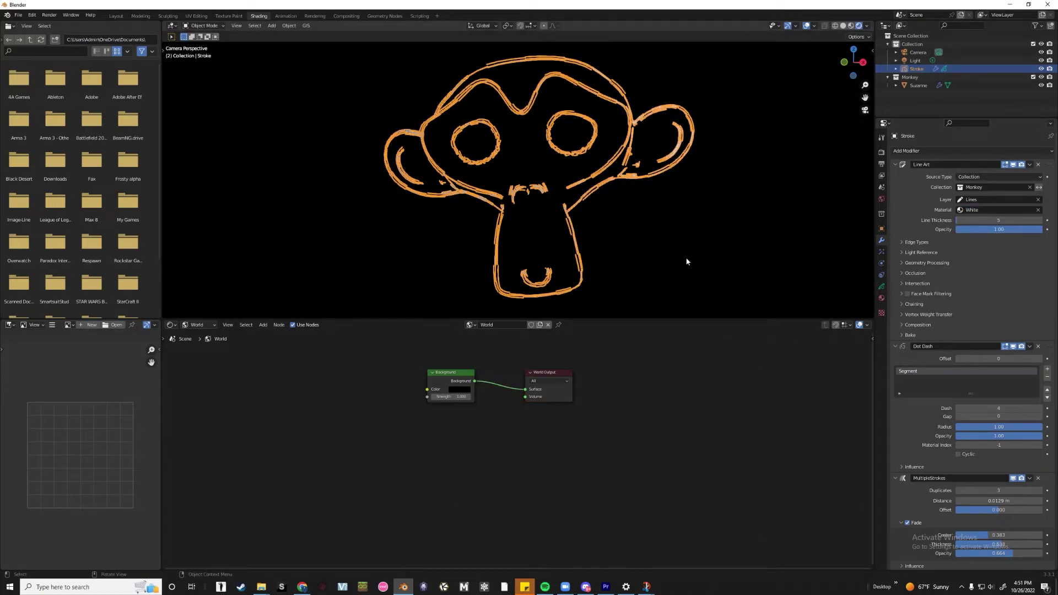
{"action": "left_click", "coordinate": [764, 206]}
Rotate the Suzanne head freely toward a left-facing side profile to check the white outlines.
{"action": "left_click", "coordinate": [564, 179]}
{"action": "key", "text": "r"}
{"action": "key", "text": "r"}
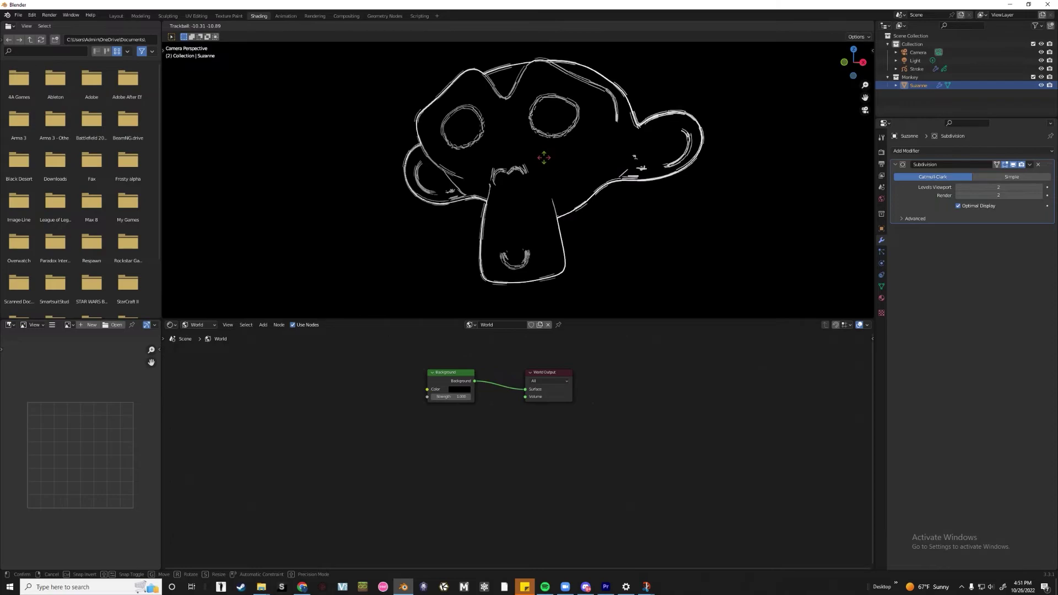
{"action": "right_click", "coordinate": [546, 158]}
{"action": "left_click", "coordinate": [760, 207]}
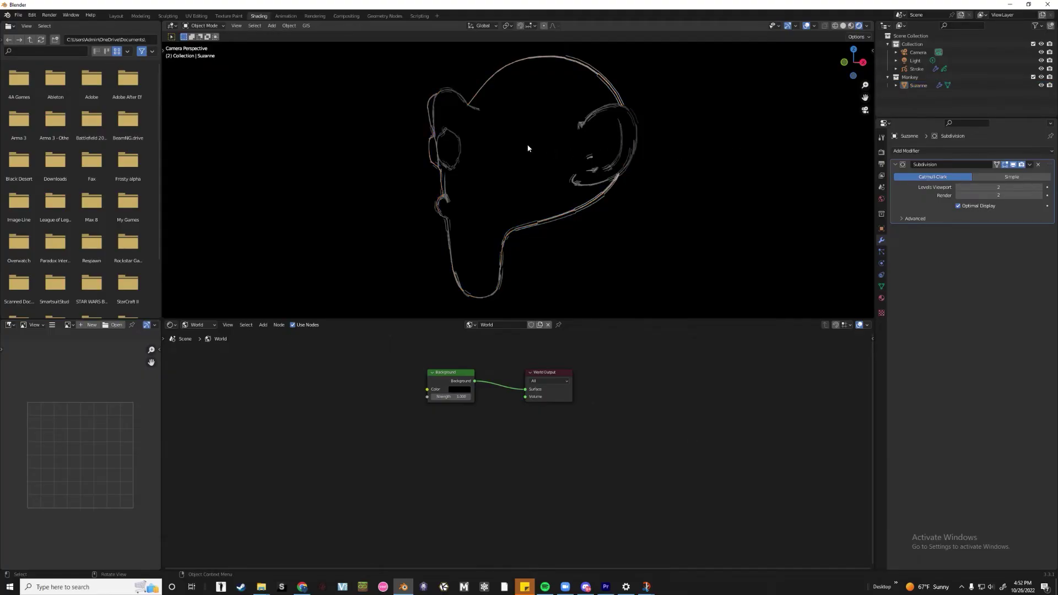
Rotate the Suzanne head freely until its face points toward the camera, and deselect it.
{"action": "left_click", "coordinate": [528, 148]}
{"action": "key", "text": "r"}
{"action": "key", "text": "r"}
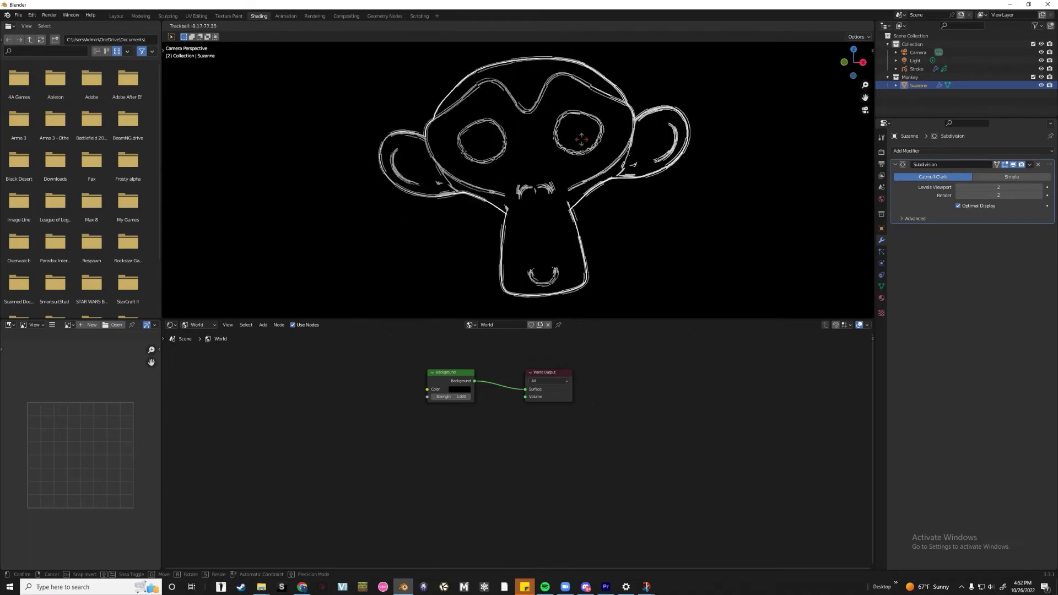
{"action": "left_click", "coordinate": [582, 140]}
{"action": "left_click", "coordinate": [685, 210]}
Rotate the Suzanne head freely into a right-facing side profile.
{"action": "left_click", "coordinate": [548, 75]}
{"action": "key", "text": "r"}
{"action": "key", "text": "r"}
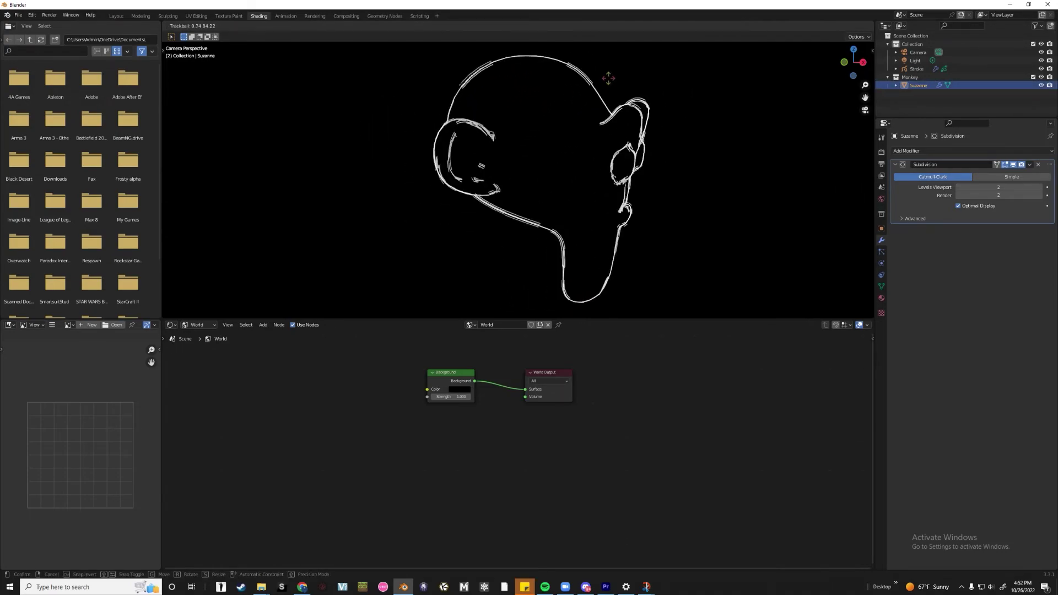
{"action": "left_click", "coordinate": [713, 196]}
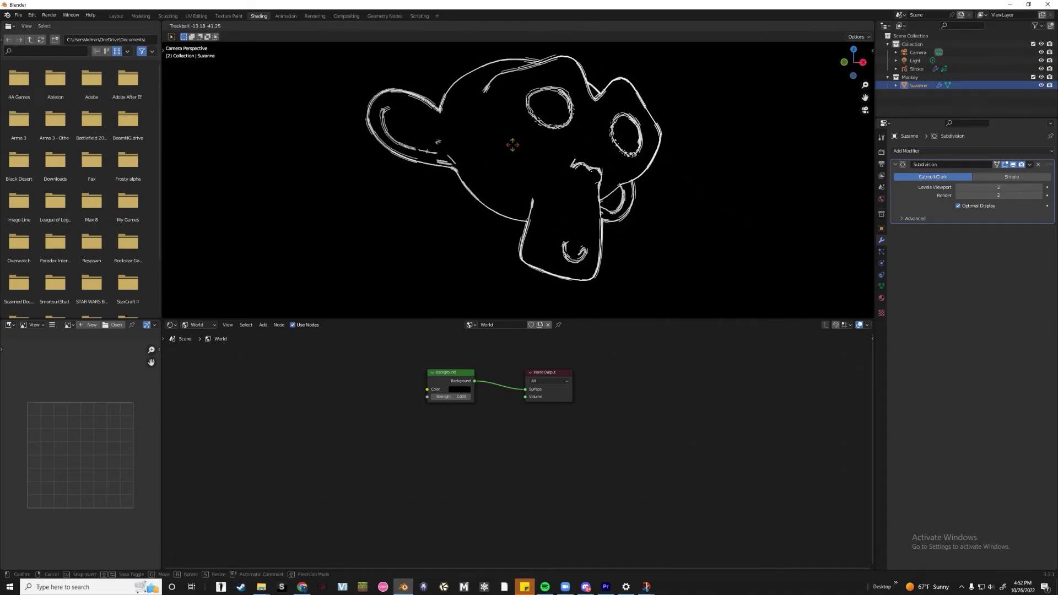
Turn off the Subdivision modifier's viewport display and rotate Suzanne to a right-facing three-quarter view.
{"action": "left_click", "coordinate": [1014, 165]}
{"action": "key", "text": "r"}
{"action": "key", "text": "r"}
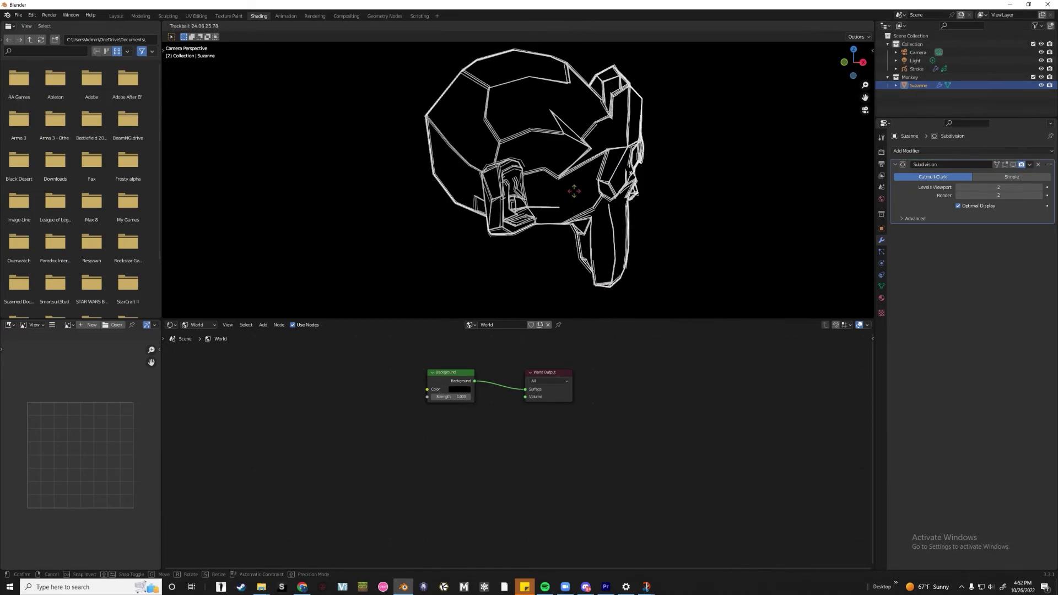
{"action": "left_click", "coordinate": [458, 129]}
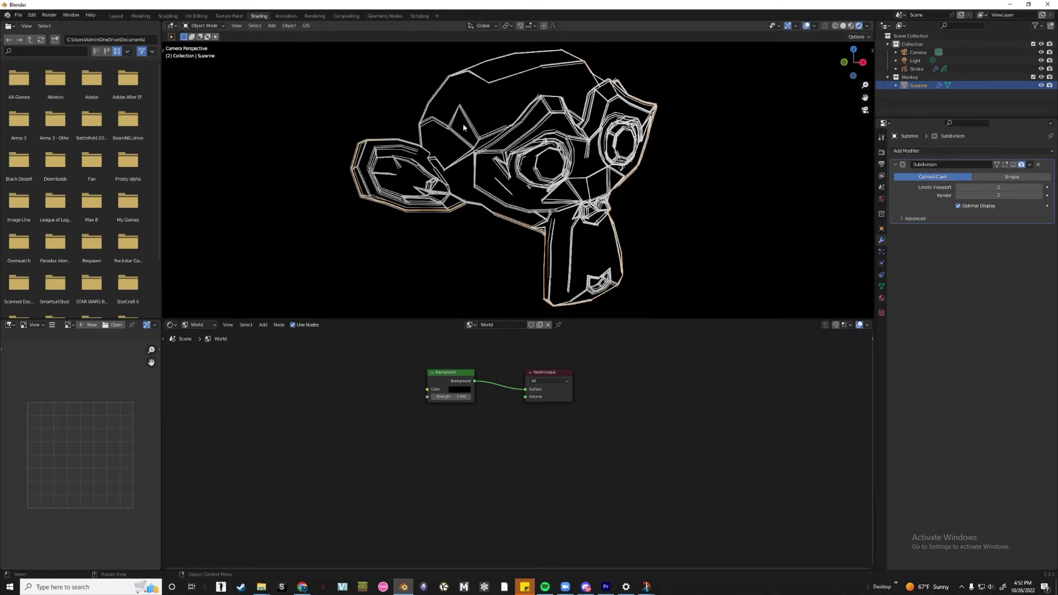
Show the Subdivision modifier in the viewport again at viewport level 1 and rotate Suzanne to a left-facing three-quarter view.
{"action": "left_click", "coordinate": [1014, 165]}
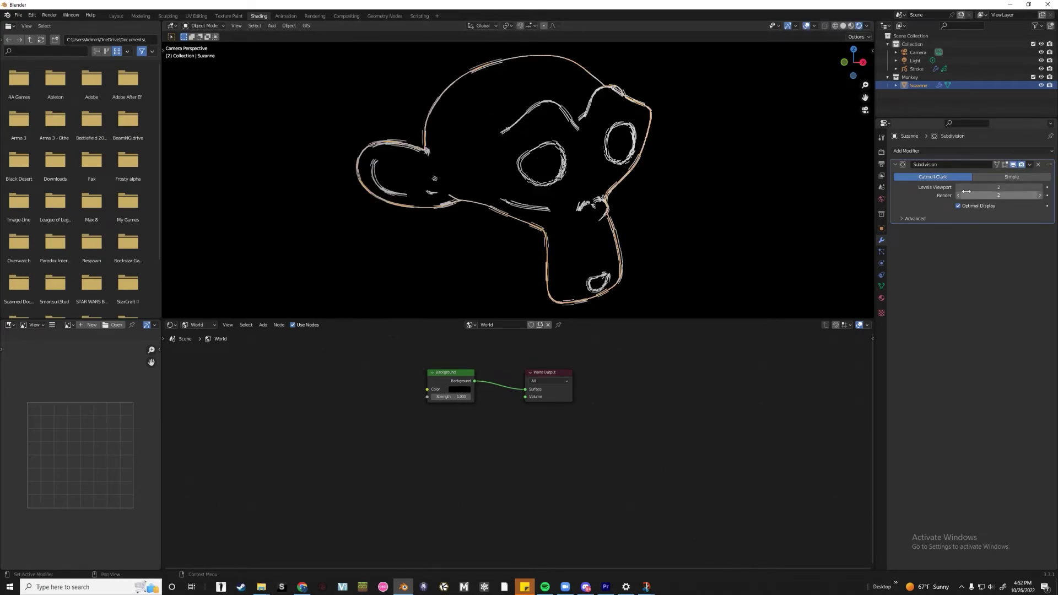
{"action": "left_click", "coordinate": [959, 188]}
{"action": "key", "text": "r"}
{"action": "key", "text": "r"}
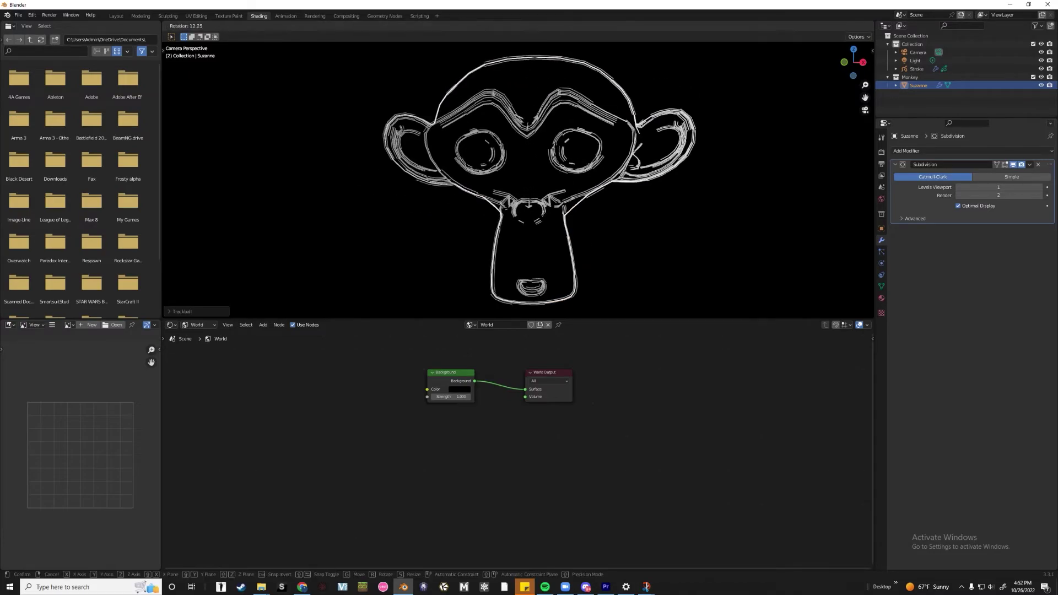
{"action": "left_click", "coordinate": [737, 178]}
{"action": "left_click", "coordinate": [737, 176]}
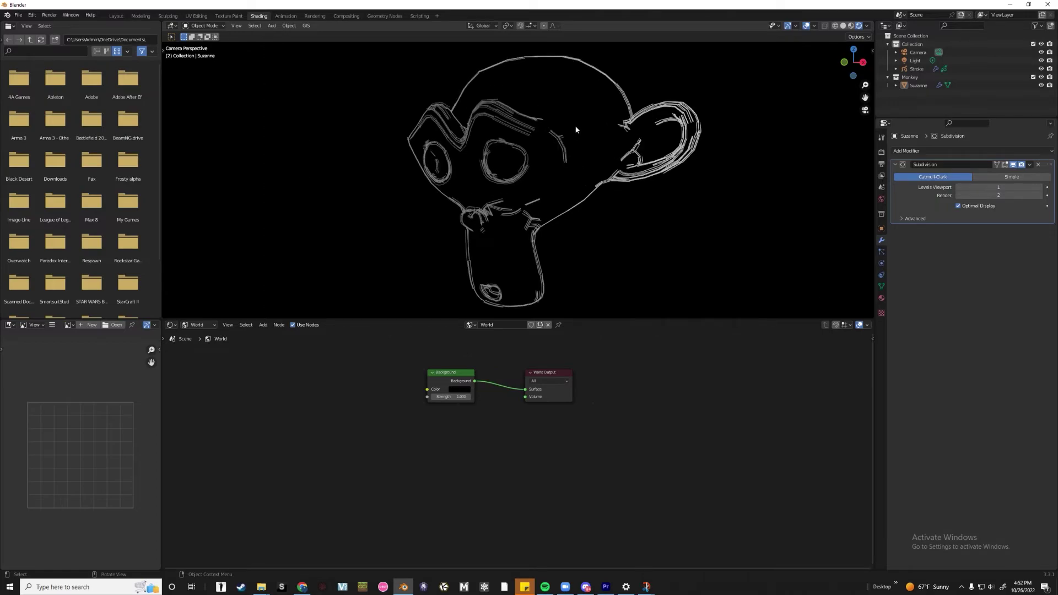
Rotate the Suzanne head freely from its left-facing view until the face points straight toward the camera.
{"action": "left_click", "coordinate": [581, 110]}
{"action": "key", "text": "r"}
{"action": "key", "text": "r"}
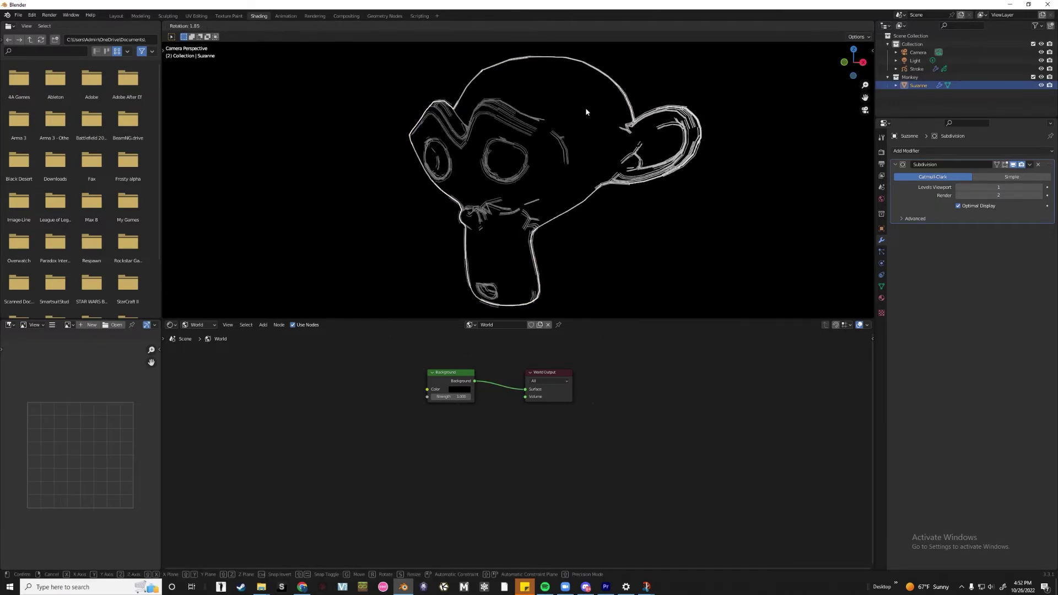
{"action": "left_click", "coordinate": [697, 118]}
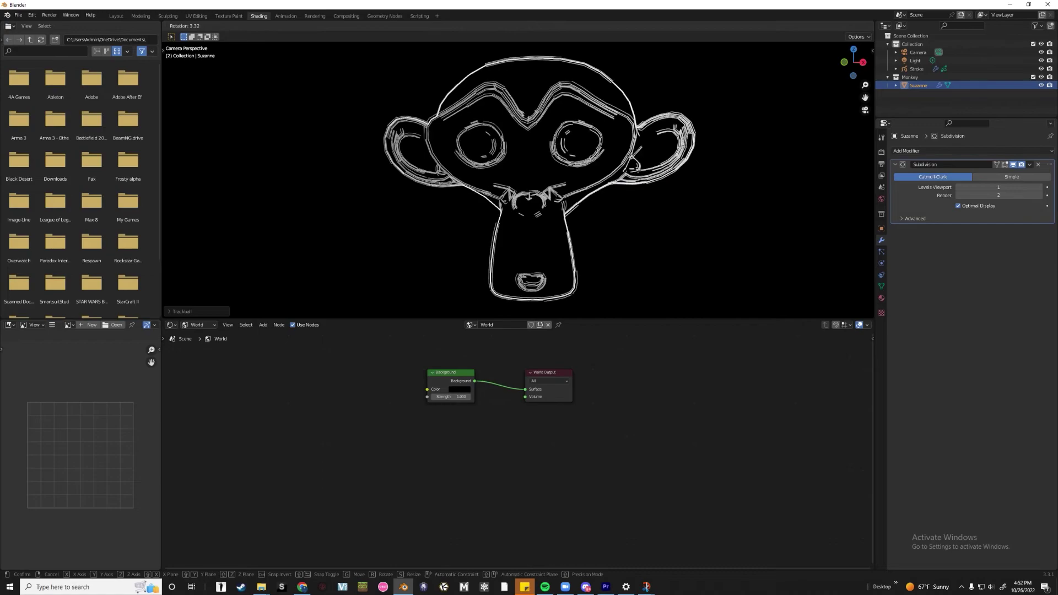
{"action": "key", "text": "r"}
{"action": "key", "text": "r"}
{"action": "right_click", "coordinate": [747, 186]}
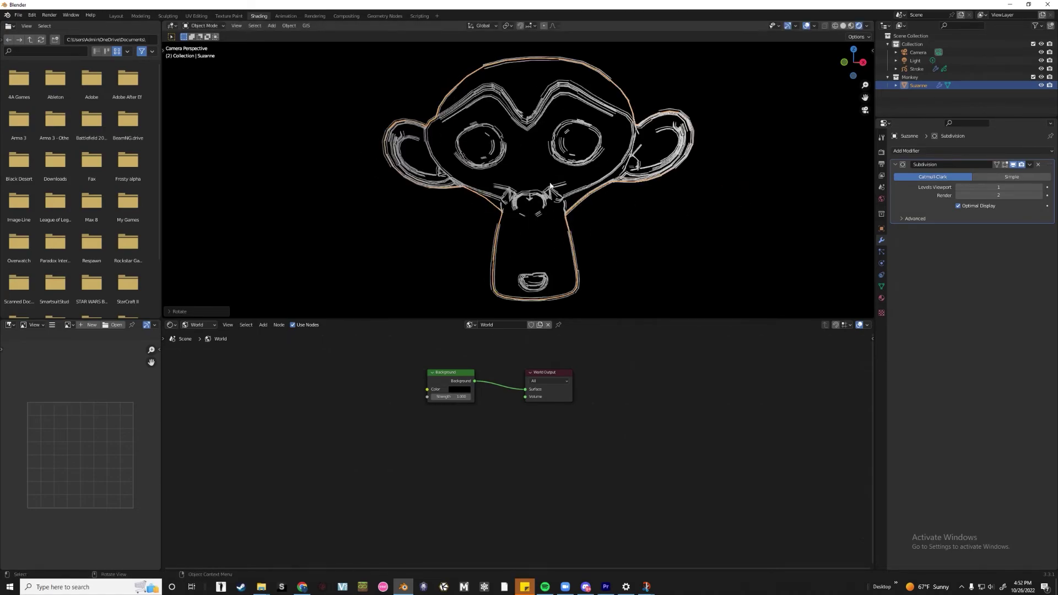
Change the world background colour from black to white.
{"action": "left_click", "coordinate": [461, 392]}
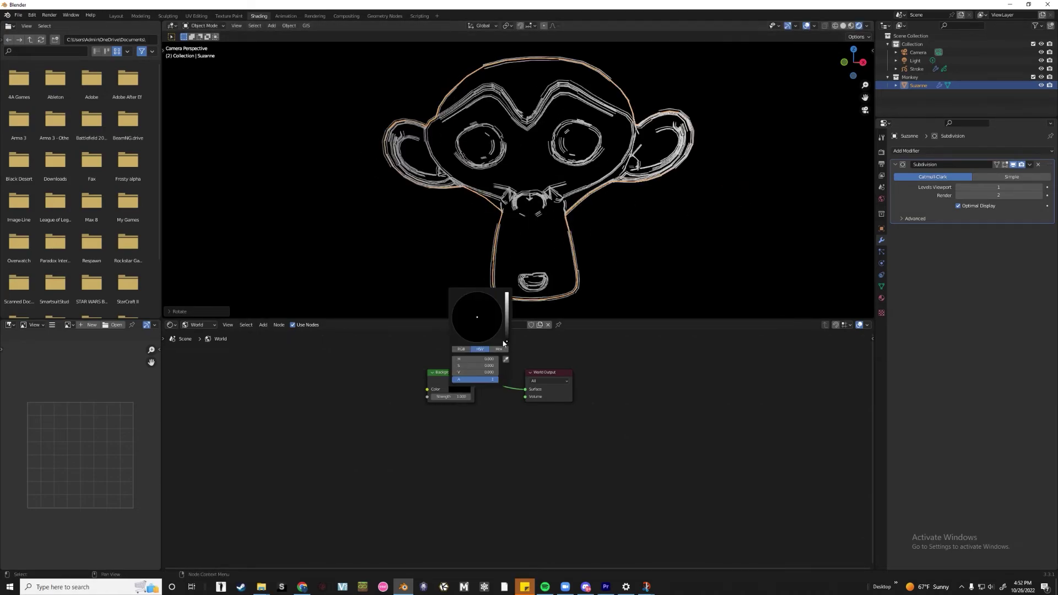
{"action": "left_click_drag", "start_coordinate": [508, 339], "coordinate": [509, 293]}
Set the stroke object's Line Art material to Black and lower the world background strength for a light grey backdrop.
{"action": "left_click", "coordinate": [504, 193]}
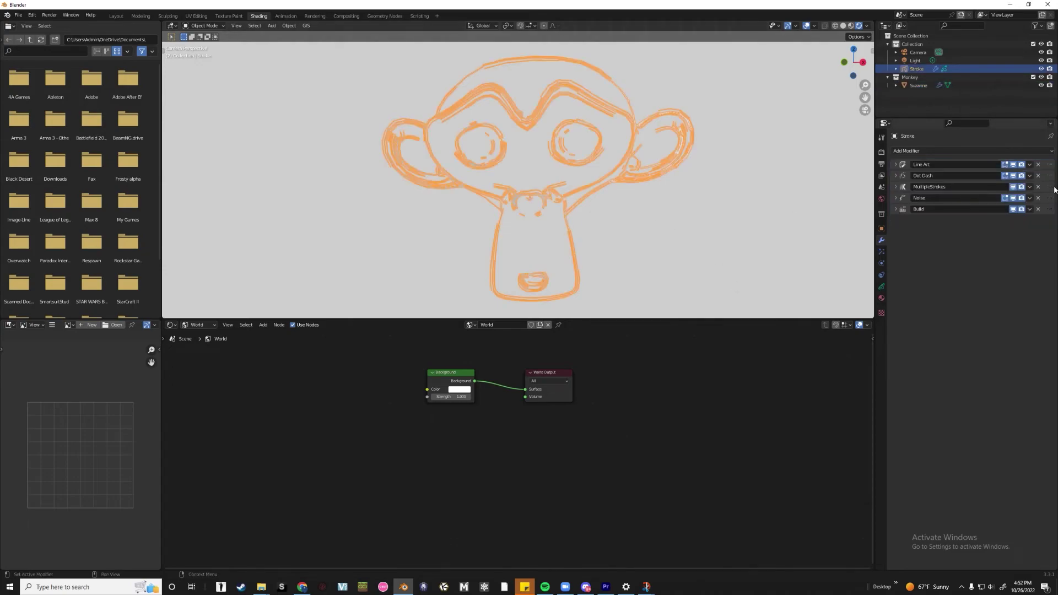
{"action": "left_click", "coordinate": [895, 167]}
{"action": "left_click", "coordinate": [991, 211]}
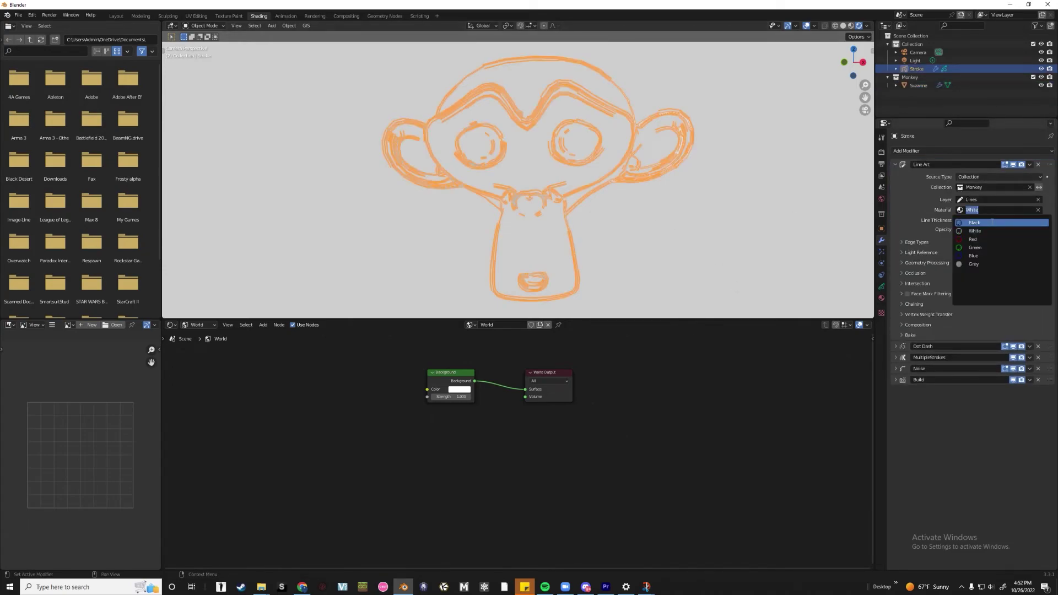
{"action": "left_click", "coordinate": [981, 224]}
{"action": "left_click", "coordinate": [554, 189]}
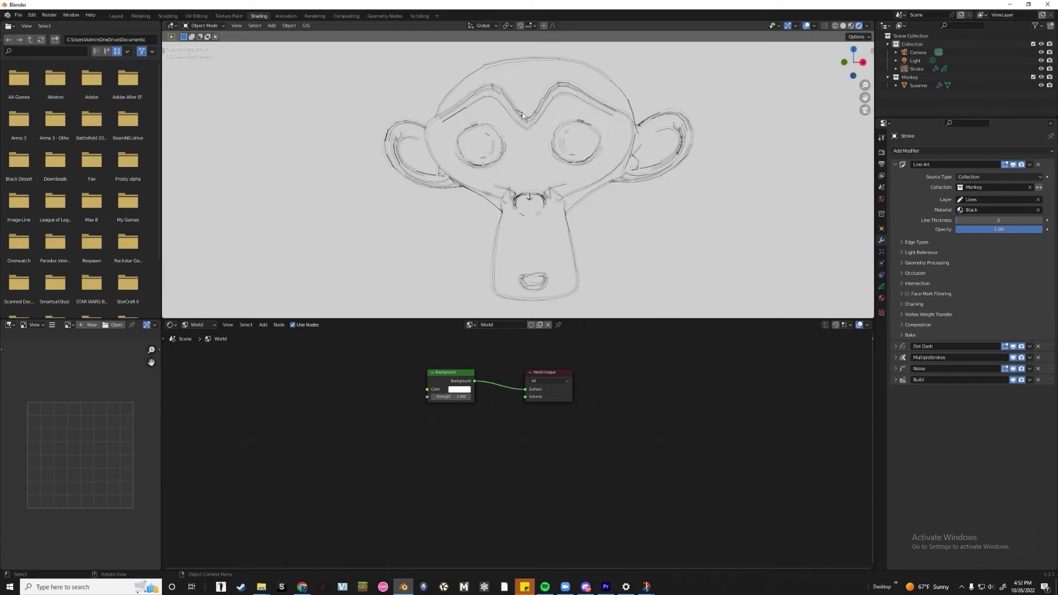
{"action": "left_click_drag", "start_coordinate": [451, 397], "coordinate": [420, 397]}
Rotate the Suzanne head about the Z axis into a right-facing three-quarter view and deselect it.
{"action": "left_click", "coordinate": [540, 138]}
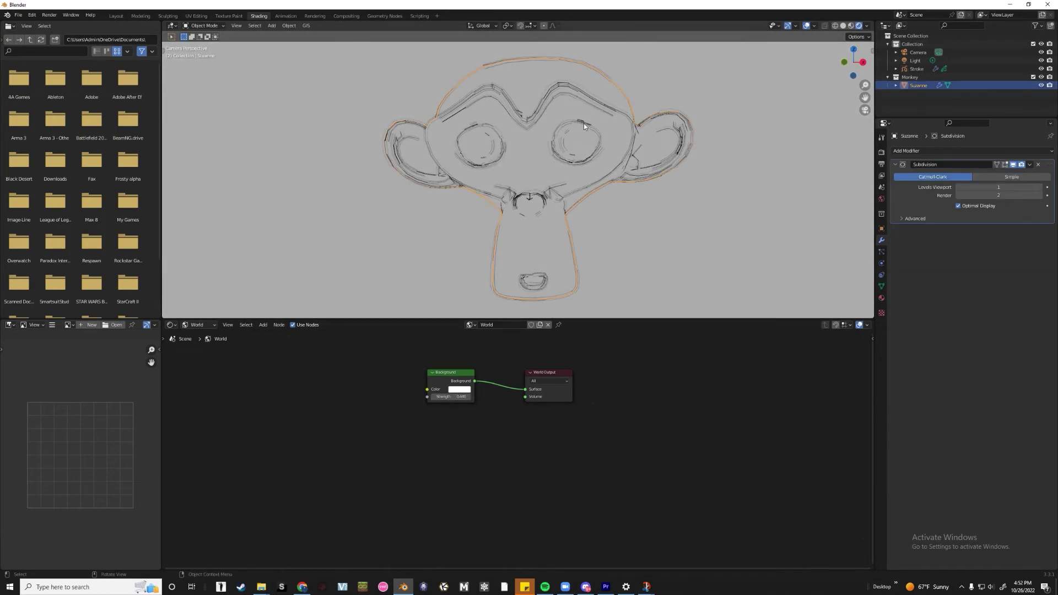
{"action": "key", "text": "r"}
{"action": "key", "text": "z"}
{"action": "left_click", "coordinate": [618, 128]}
{"action": "left_click", "coordinate": [718, 160]}
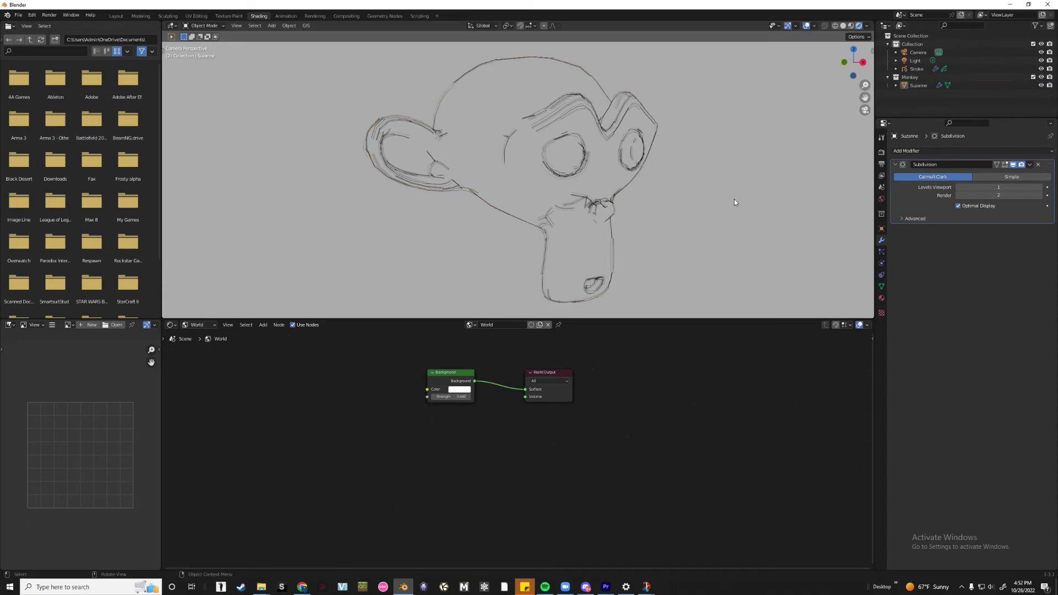
Rotate the Suzanne head freely until it faces nearly toward the camera, turned slightly to the left.
{"action": "scroll", "coordinate": [645, 222], "scroll_direction": "down", "scroll_amount": 4}
{"action": "scroll", "coordinate": [646, 223], "scroll_direction": "up", "scroll_amount": 5}
{"action": "left_click", "coordinate": [489, 98]}
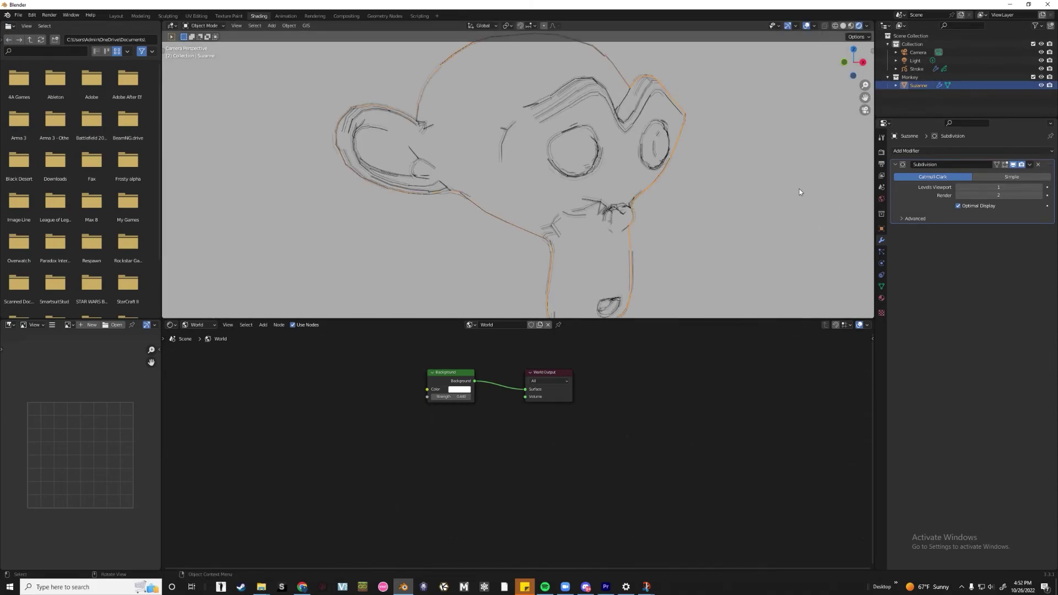
{"action": "key", "text": "r"}
{"action": "key", "text": "r"}
{"action": "left_click", "coordinate": [759, 185]}
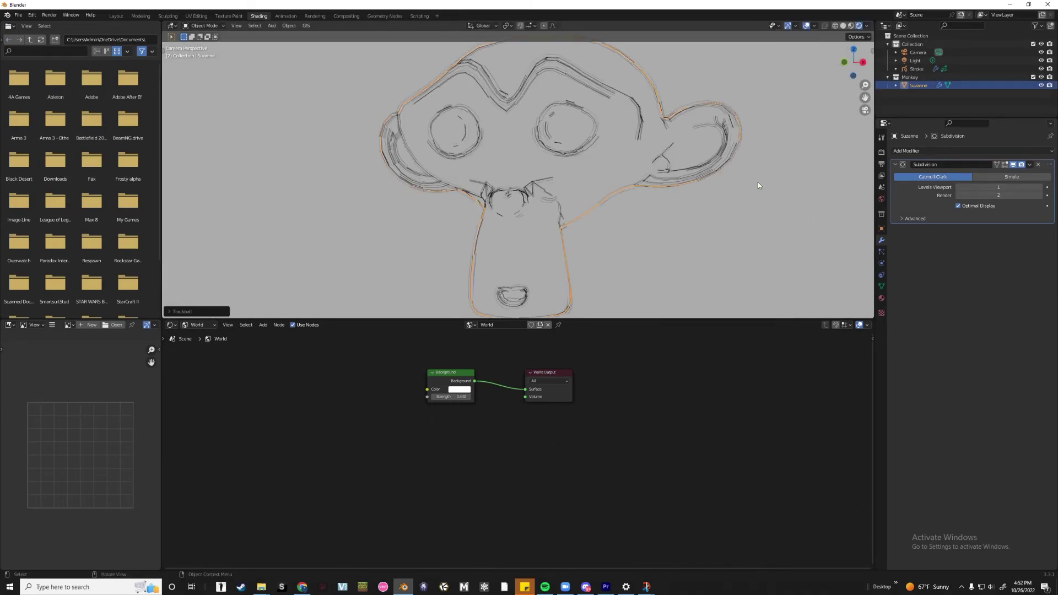